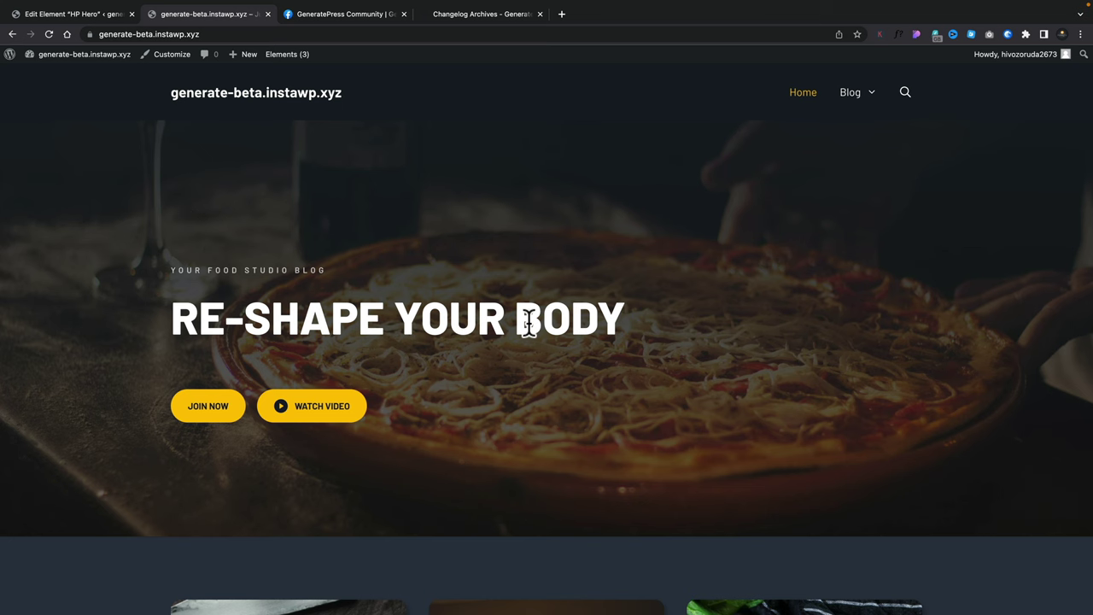
- Look through the recipe cards on the site's front page
scroll(529, 323, down, 6)
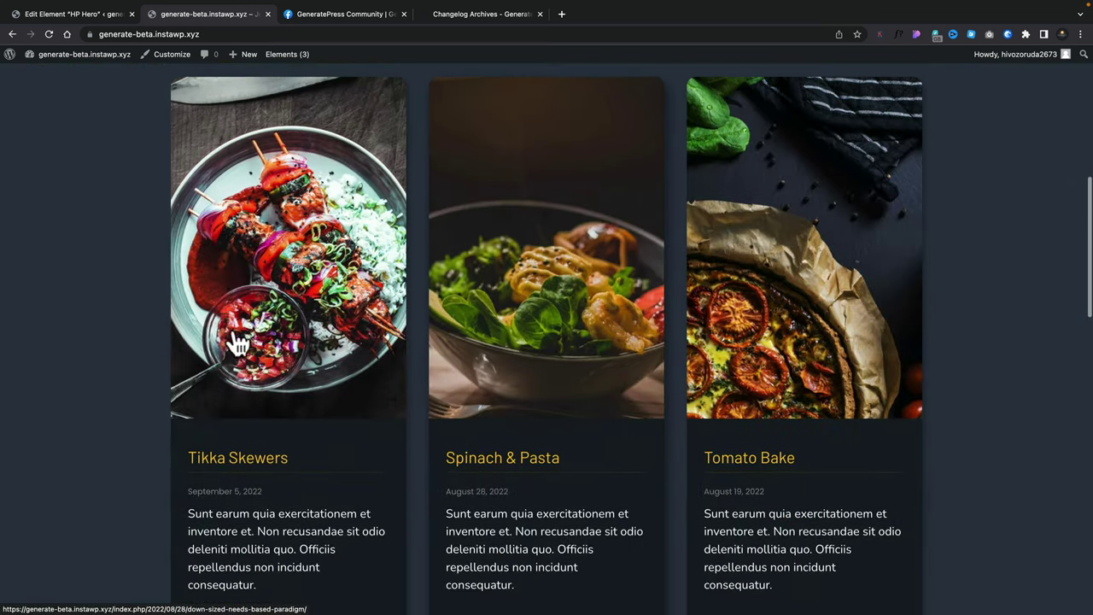
scroll(97, 342, down, 2)
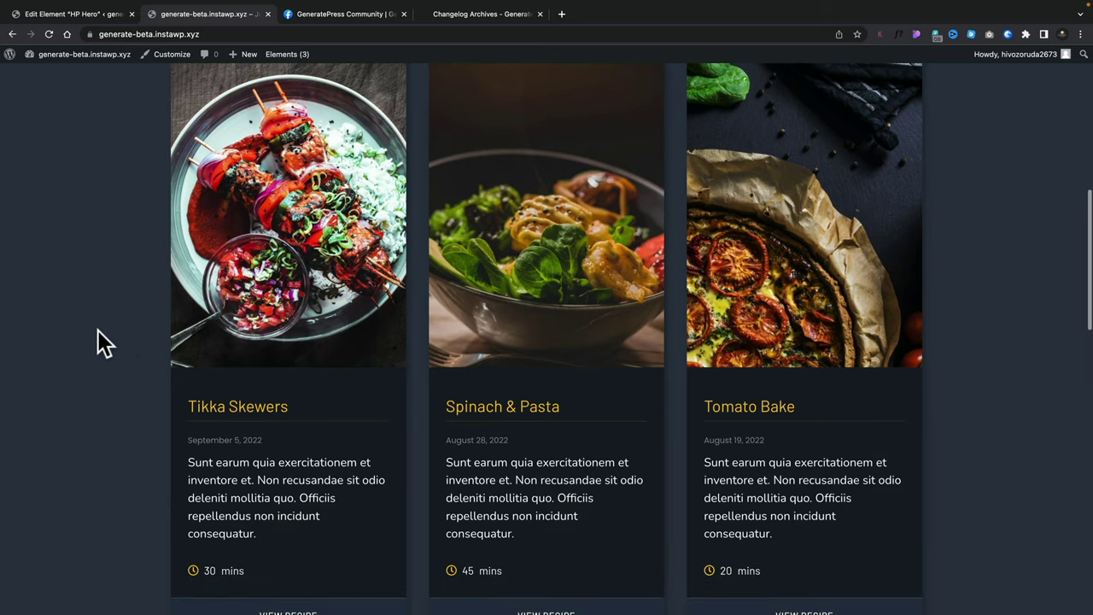
scroll(98, 332, down, 2)
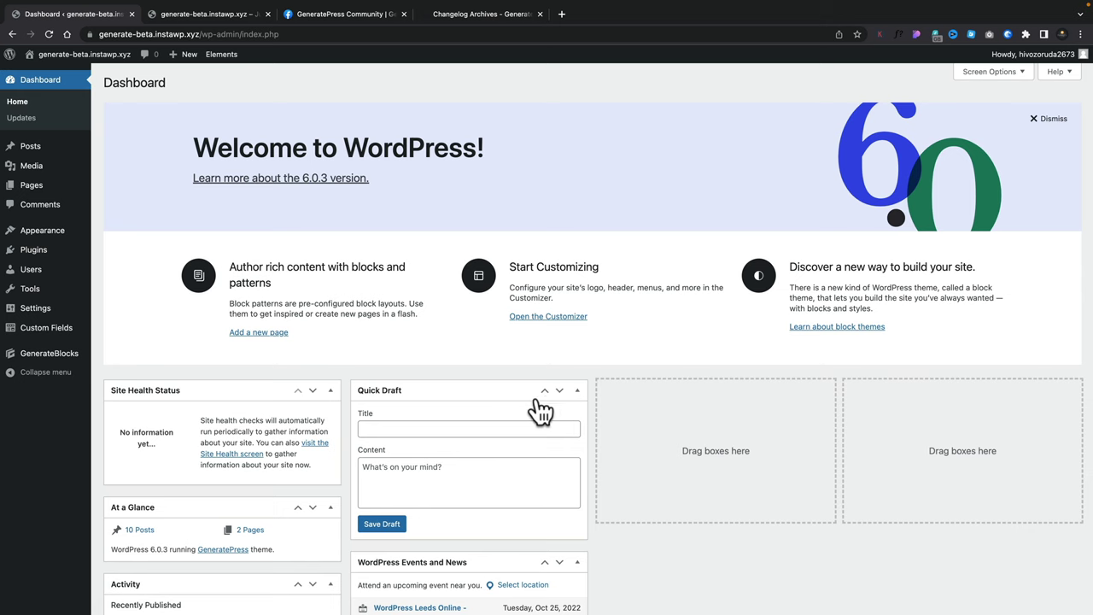
- Open the GeneratePress theme dashboard and review its modules
mouse_move(59, 232)
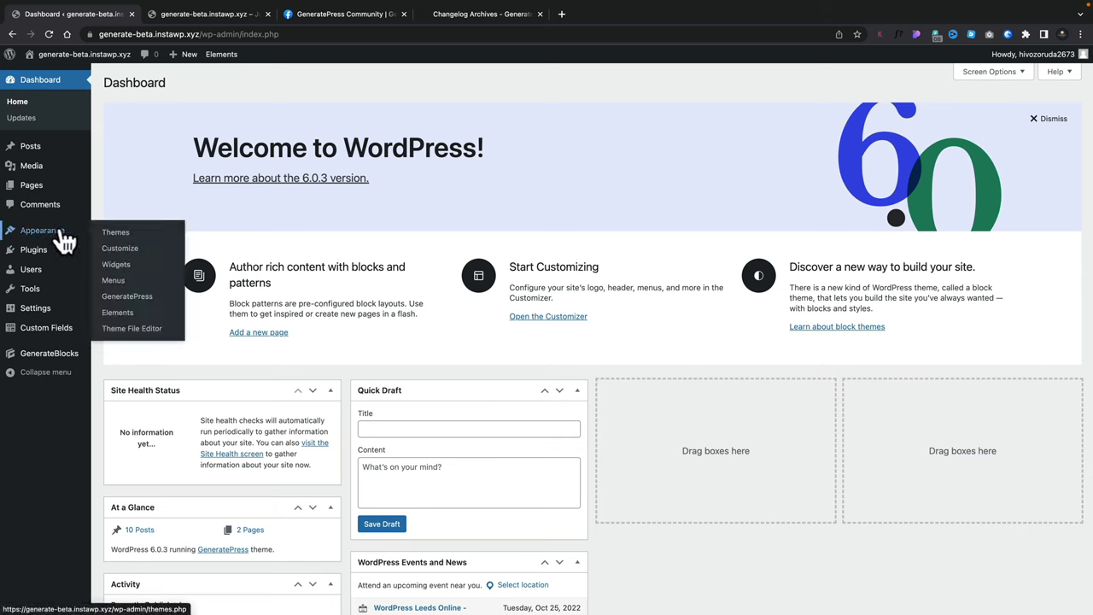
click(119, 297)
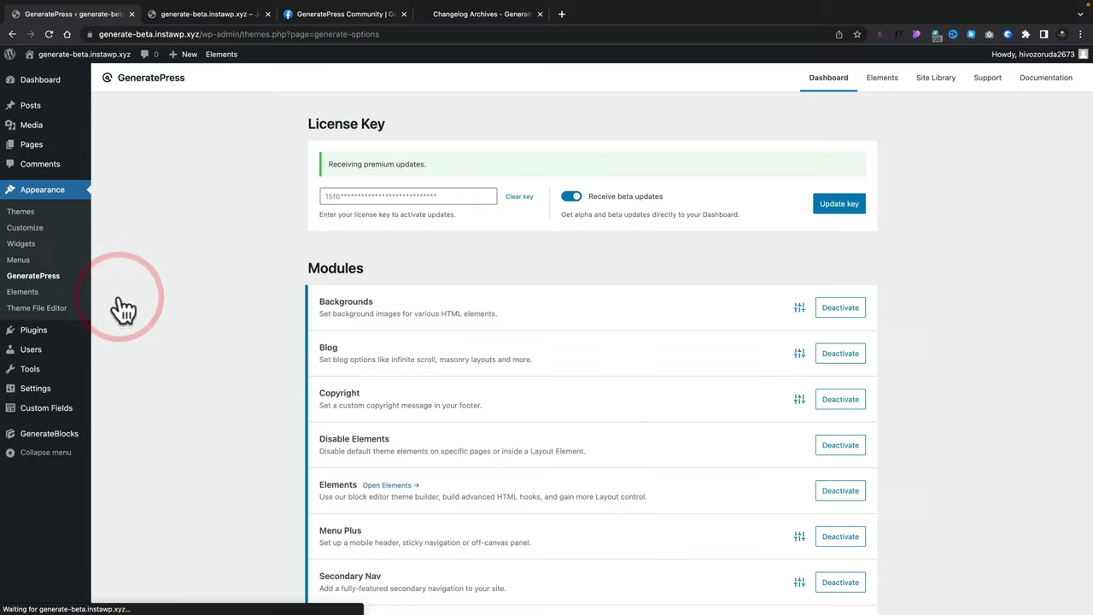
scroll(285, 405, down, 5)
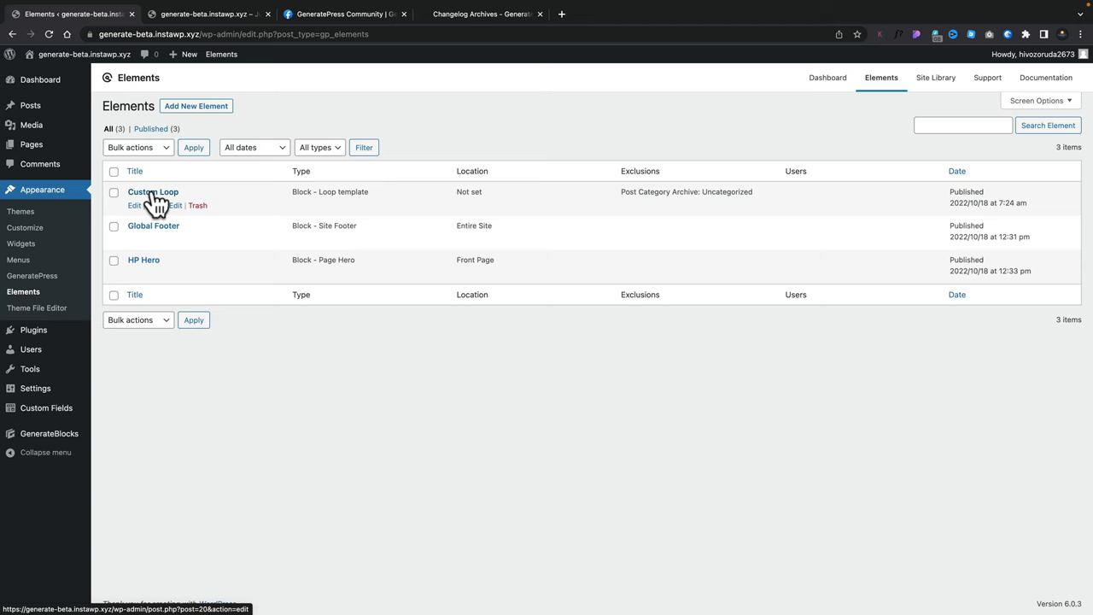
- Create a new GeneratePress element of type Block and set its element type to Loop Template
click(209, 111)
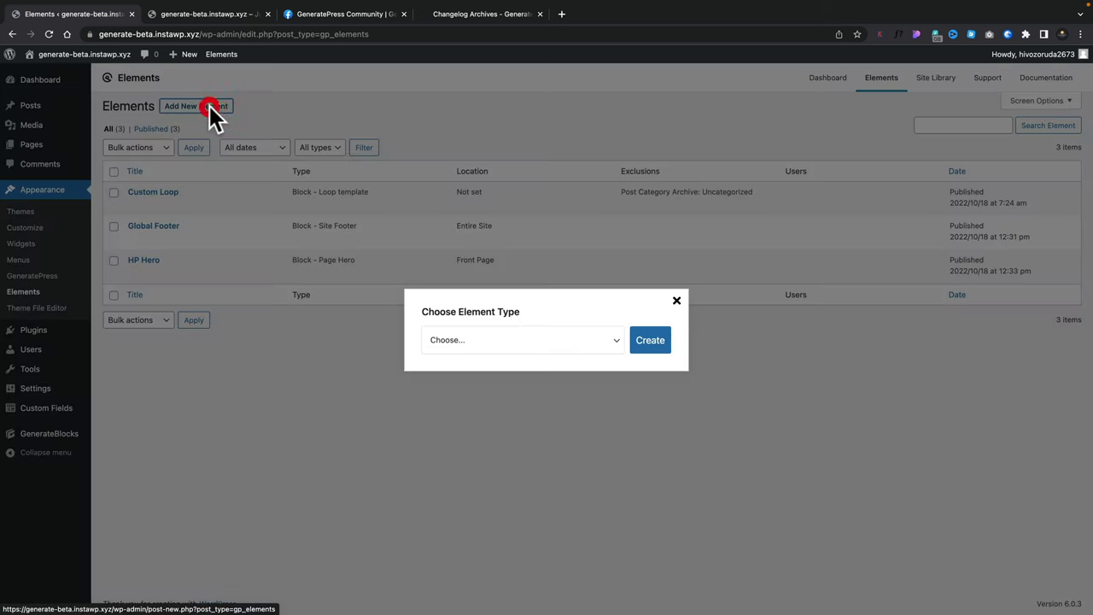
click(500, 339)
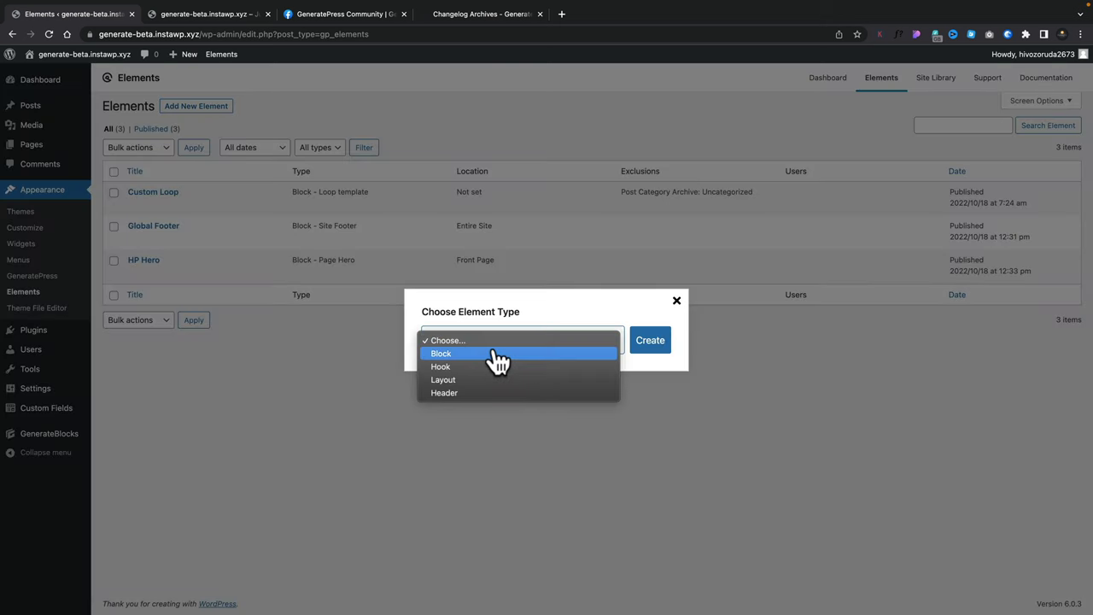
click(498, 357)
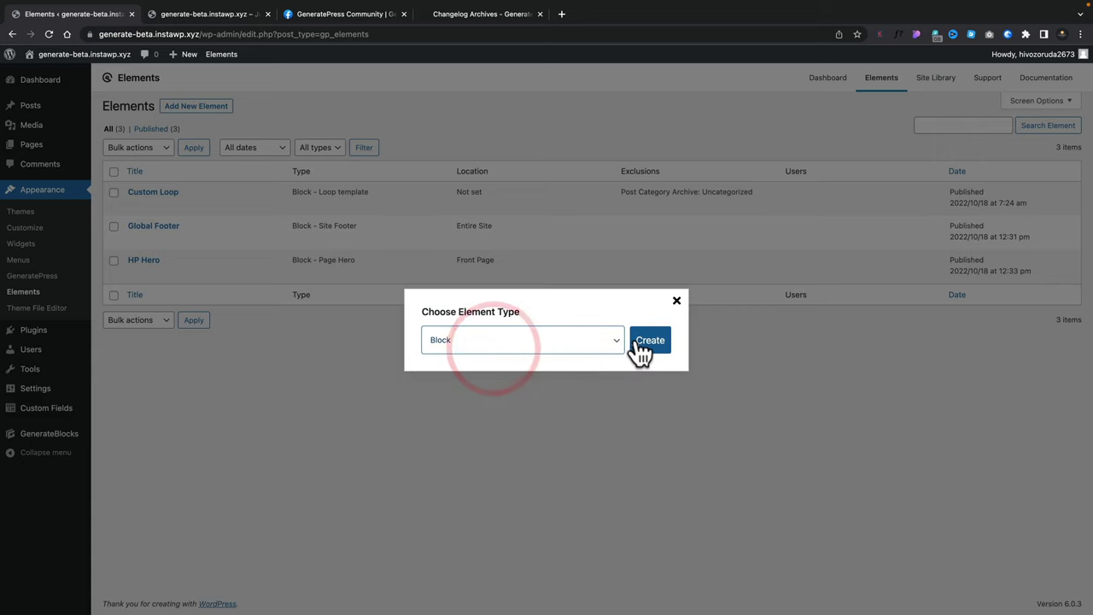
click(645, 352)
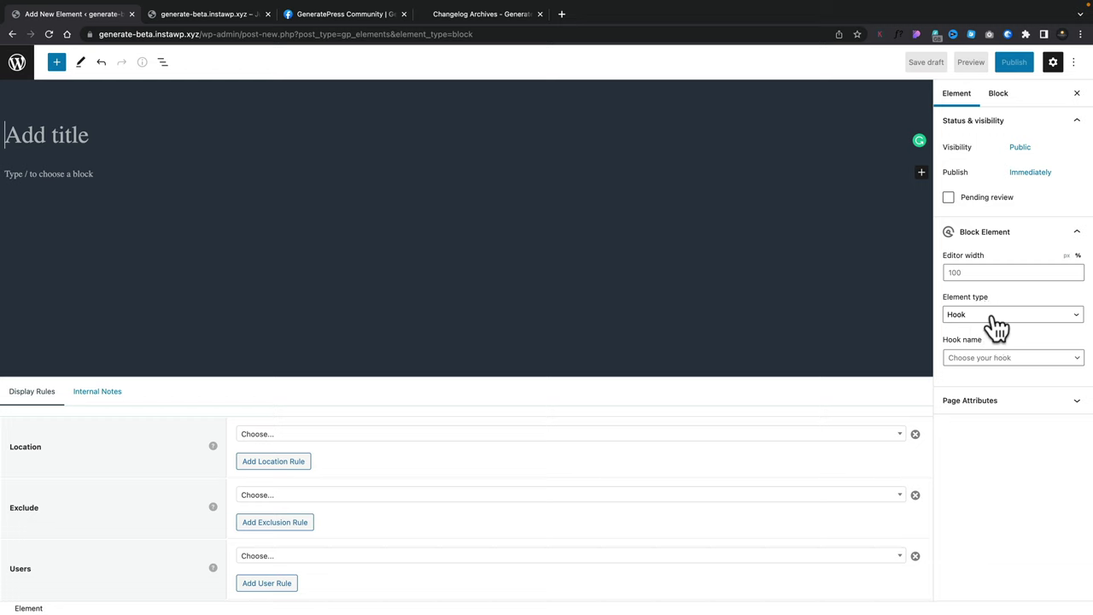
click(996, 324)
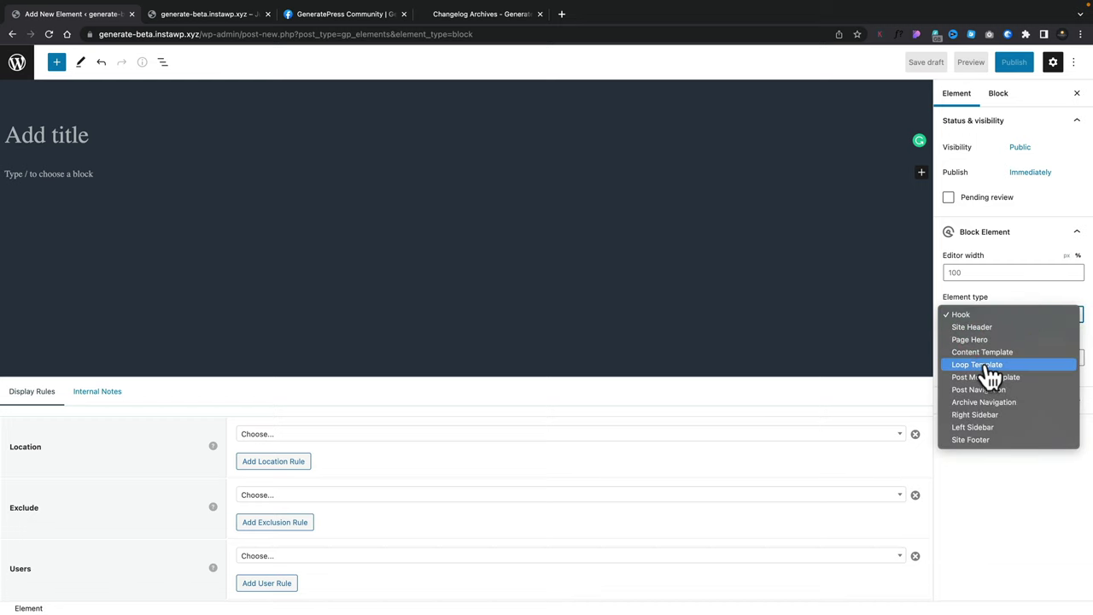
click(982, 364)
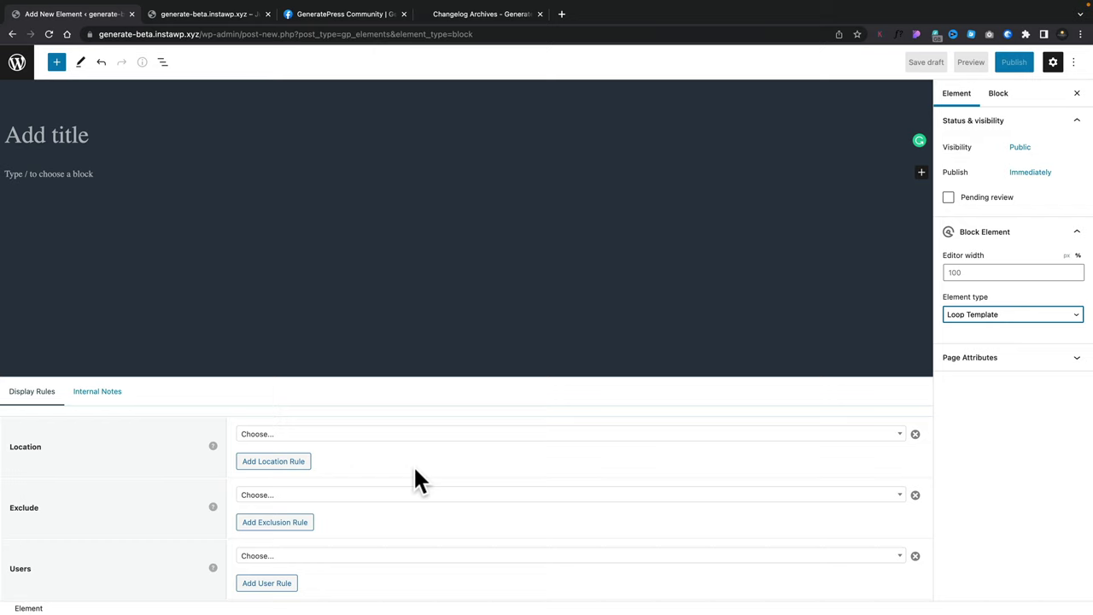
- Add display location rules for Front Page and All Archives to the element
click(397, 434)
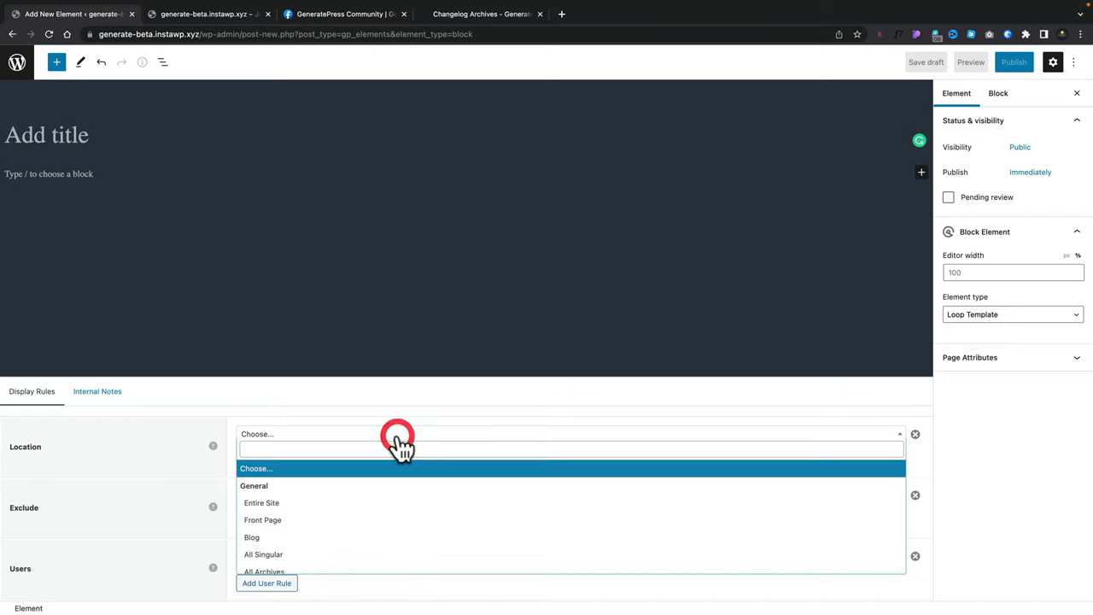
click(292, 525)
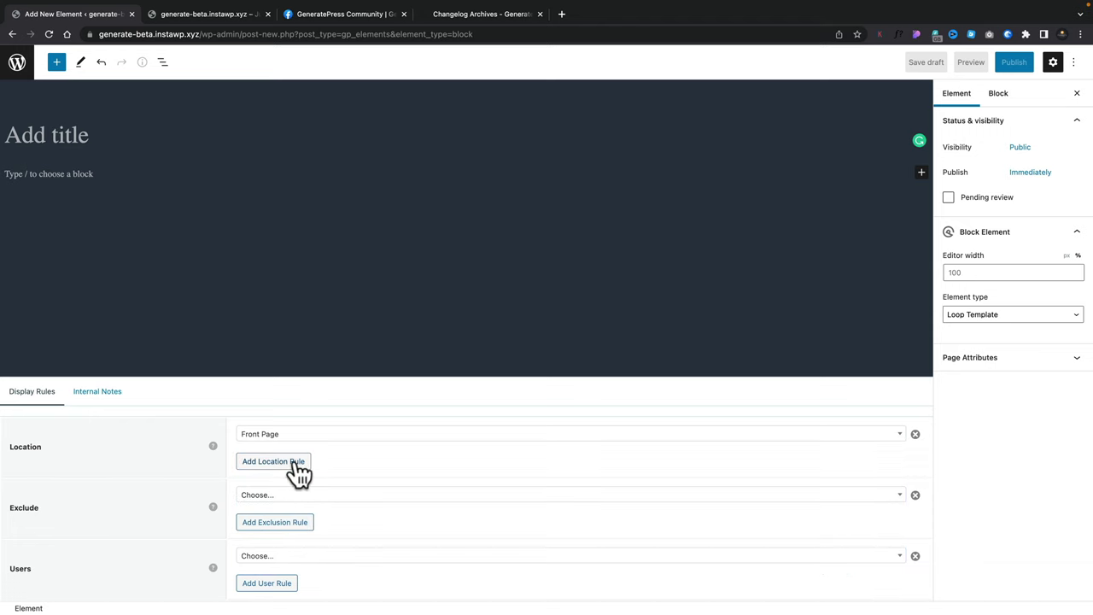
click(297, 469)
click(298, 434)
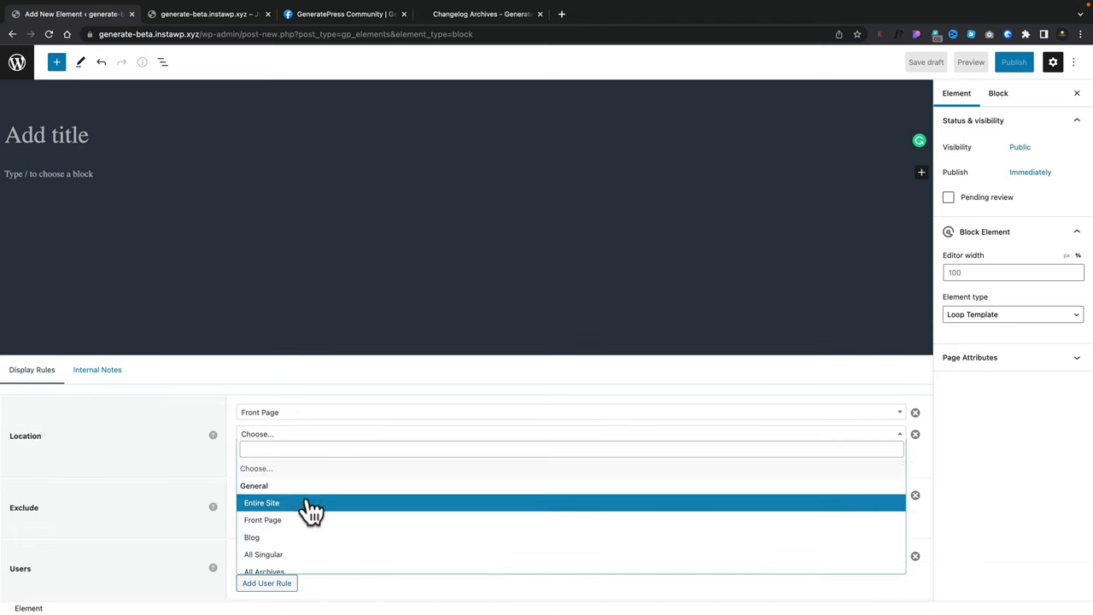
scroll(311, 511, down, 1)
click(275, 546)
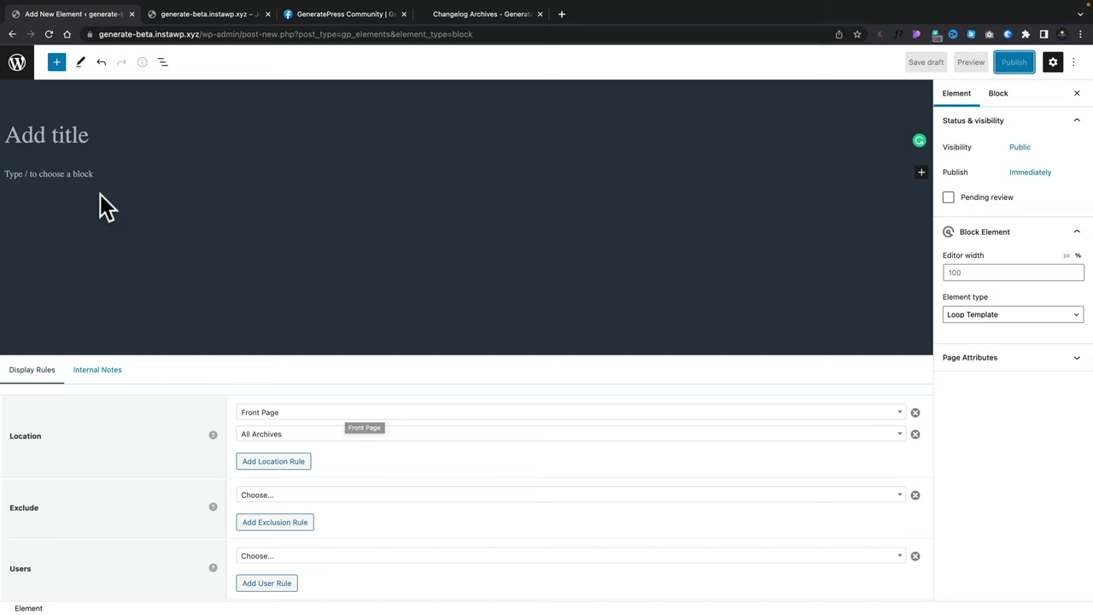
- Insert a Container block holding a GenerateBlocks Query Loop with the Two Columns & Featured Image layout
click(60, 68)
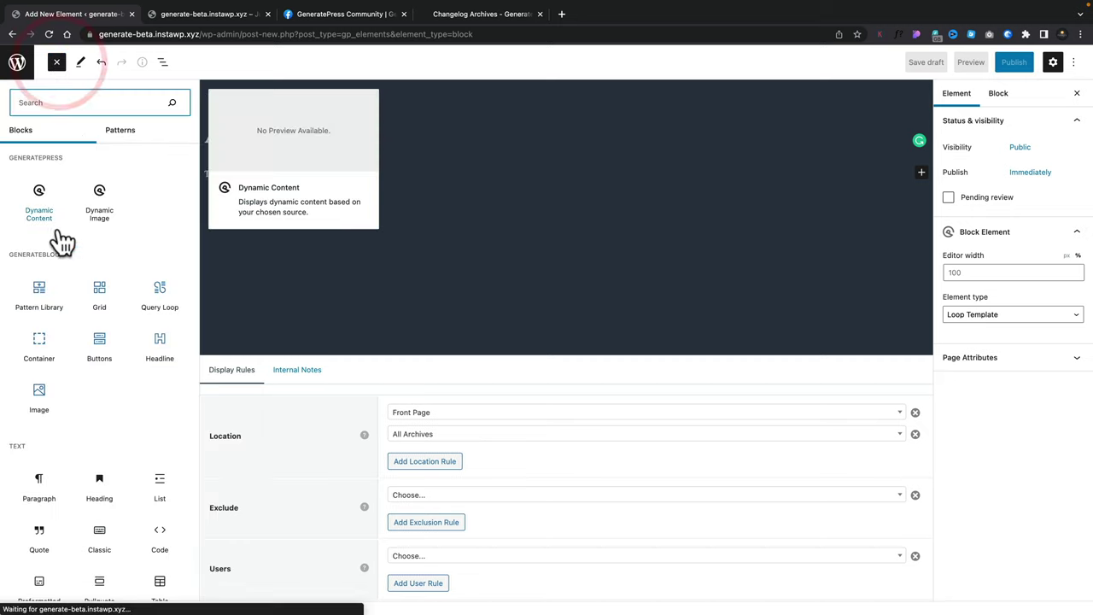
click(43, 344)
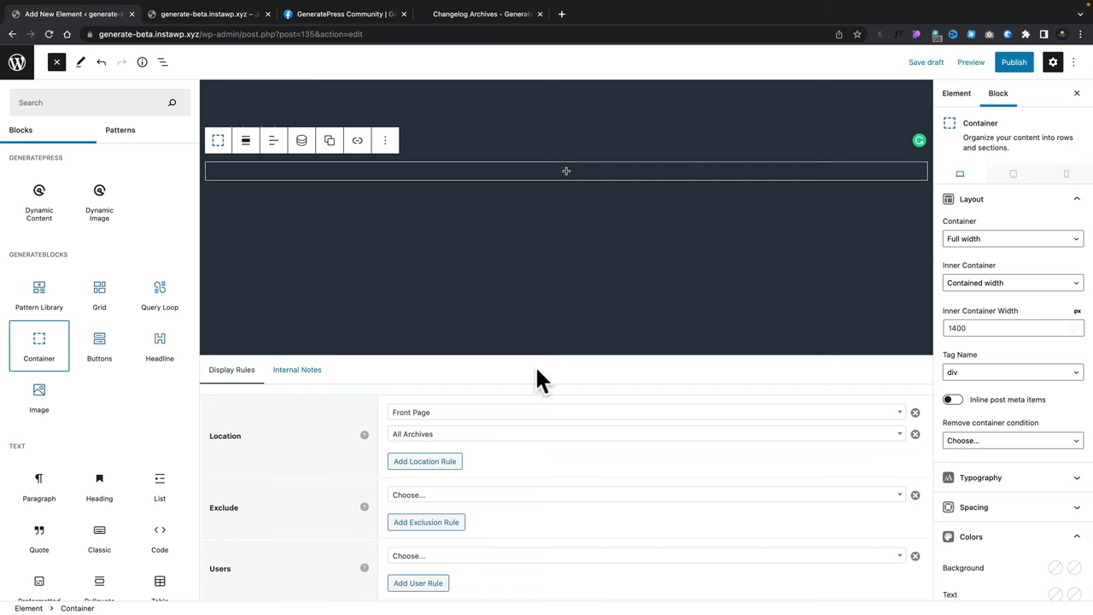
mouse_move(159, 293)
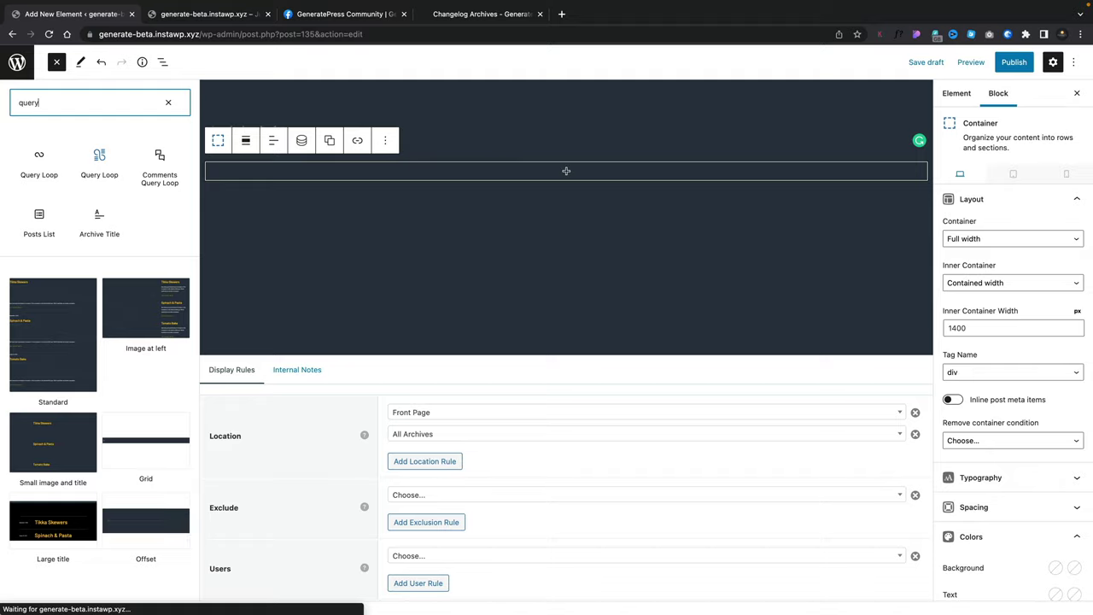
mouse_move(66, 165)
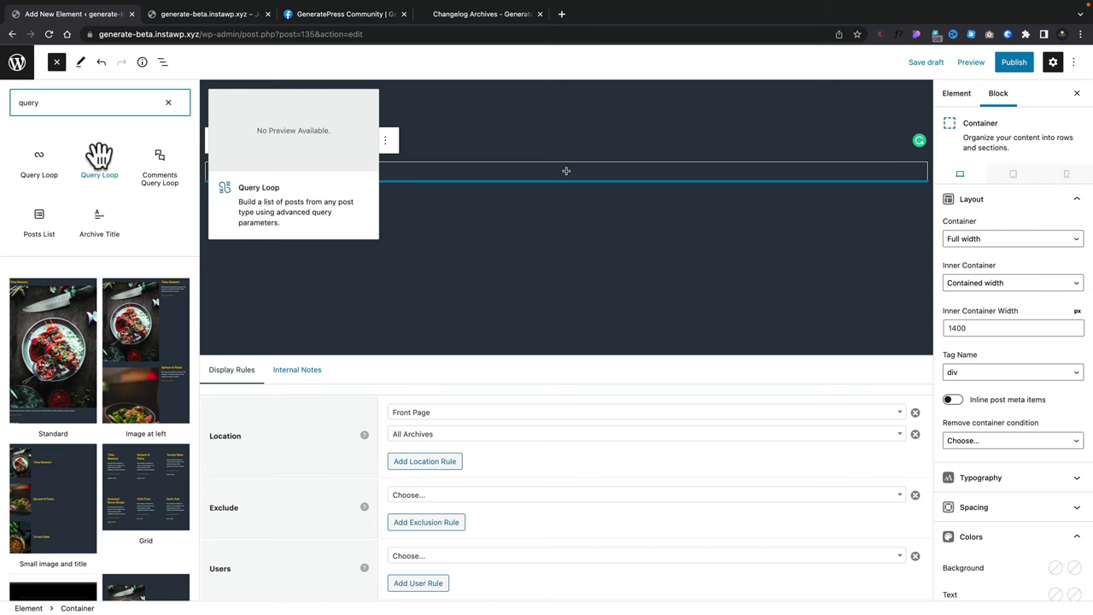
click(99, 156)
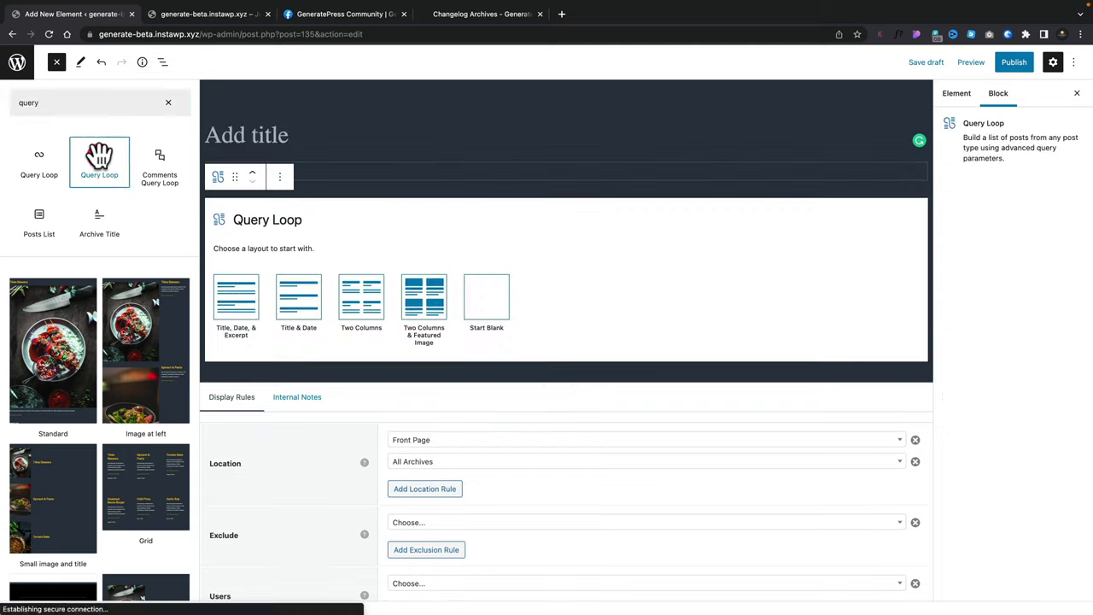
click(422, 295)
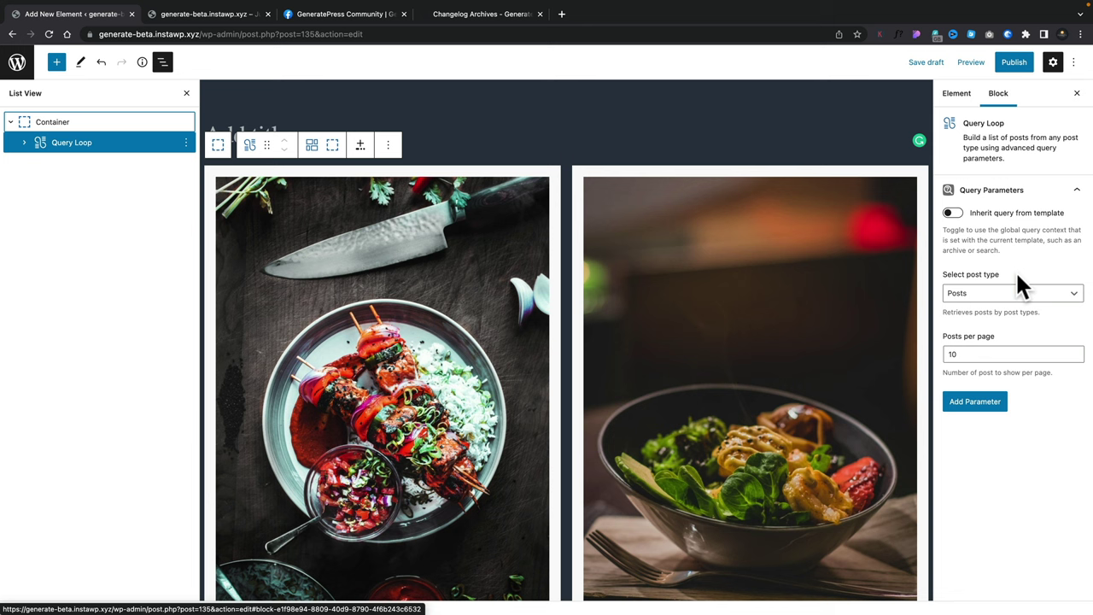
- Make the Query Loop inherit its query from the template and expand its nested Grid and Post Template blocks
click(953, 214)
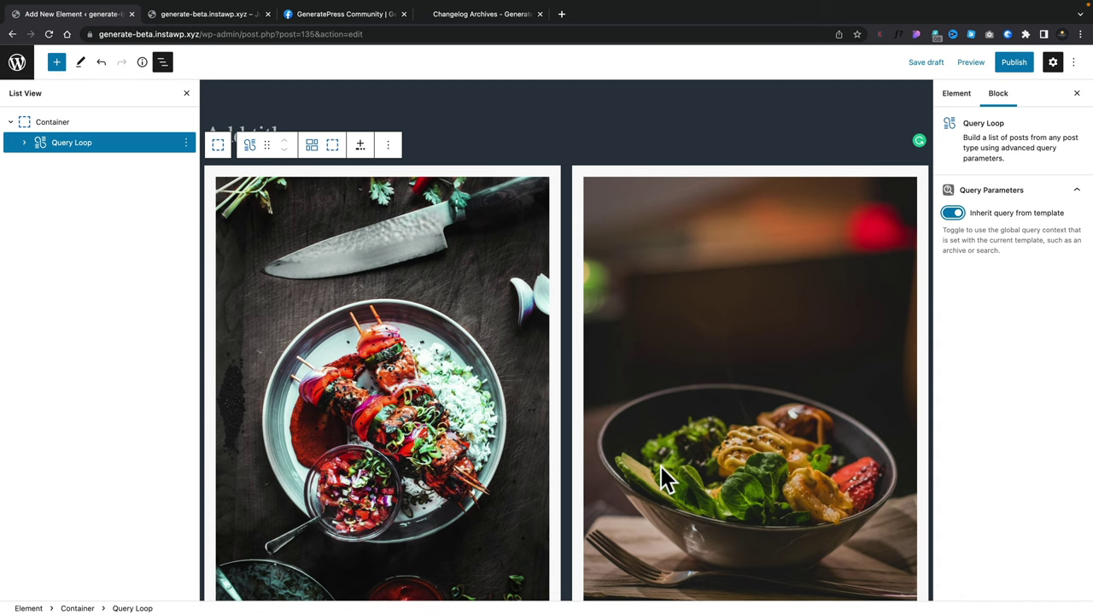
click(24, 143)
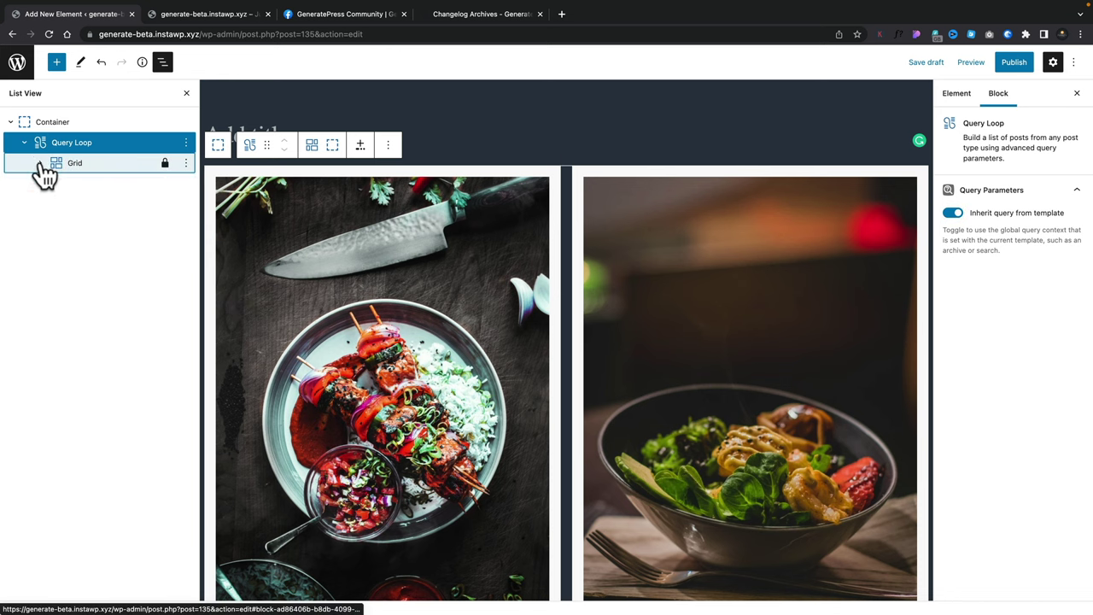
click(39, 163)
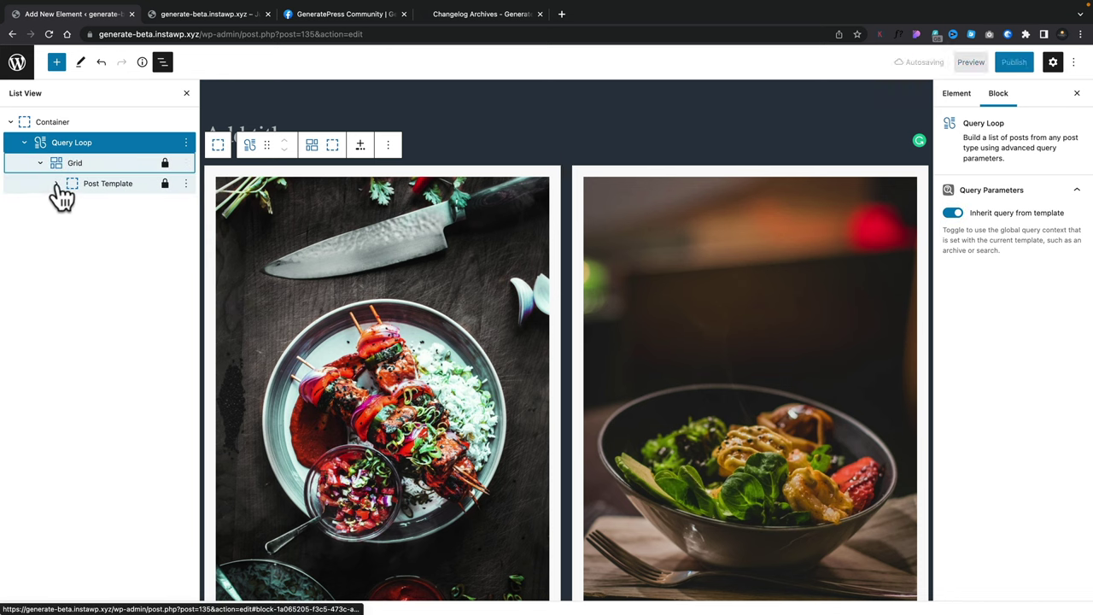
click(56, 184)
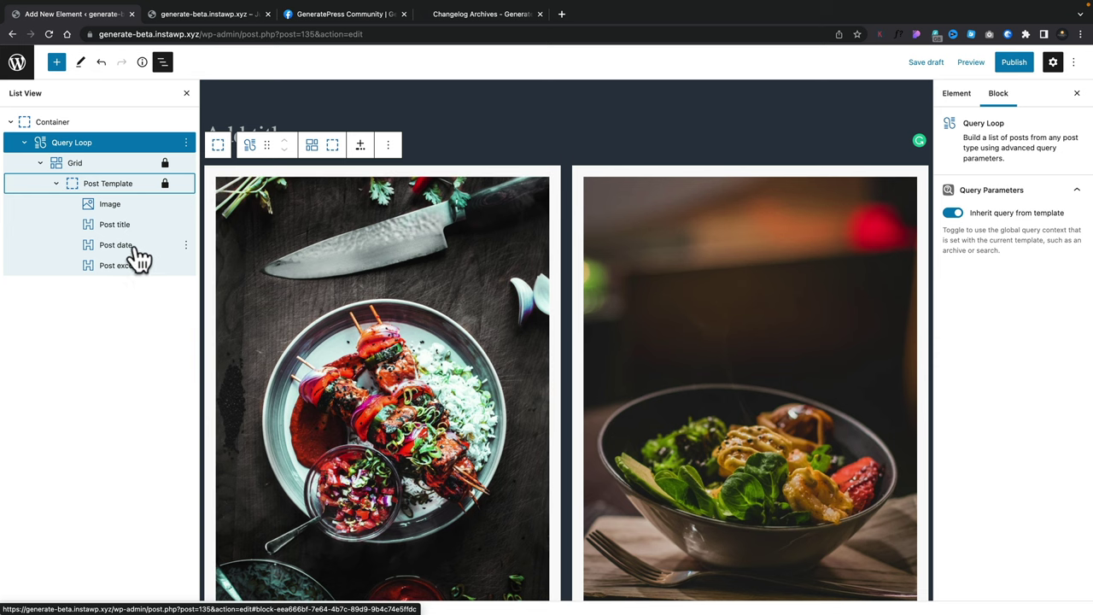
- Set the Post Template container's background to the dark contrast-2 global colour and check the post cards
scroll(379, 393, down, 5)
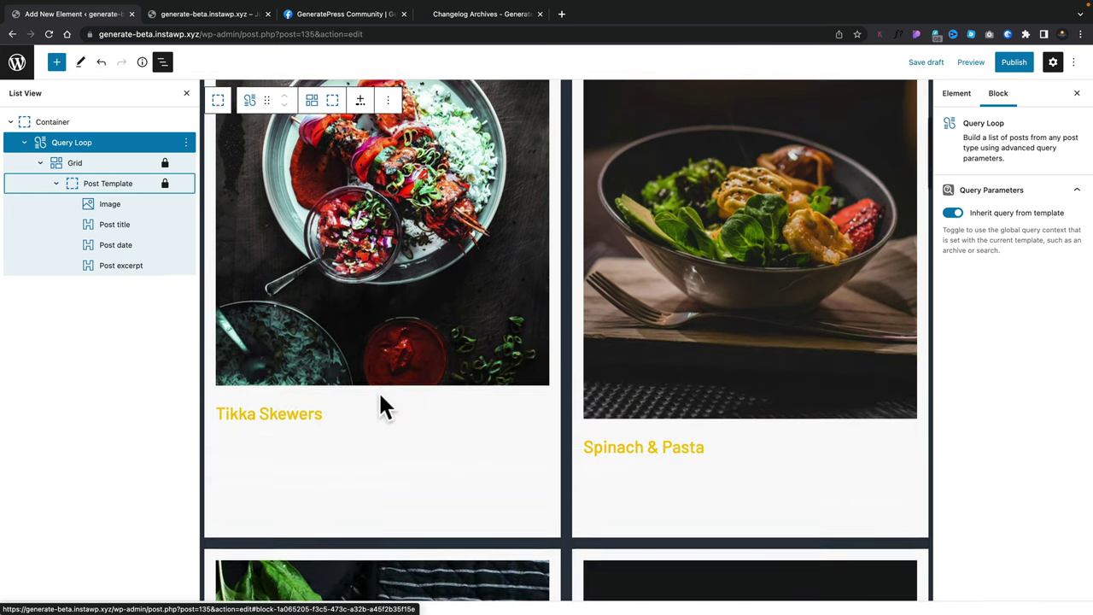
scroll(378, 390, down, 1)
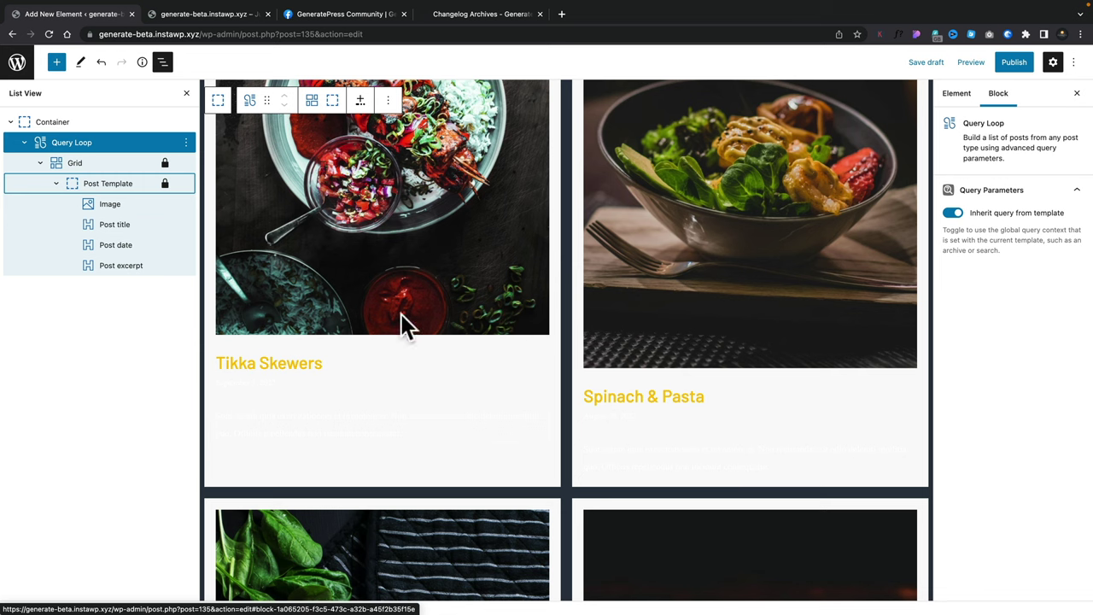
scroll(360, 332, up, 2)
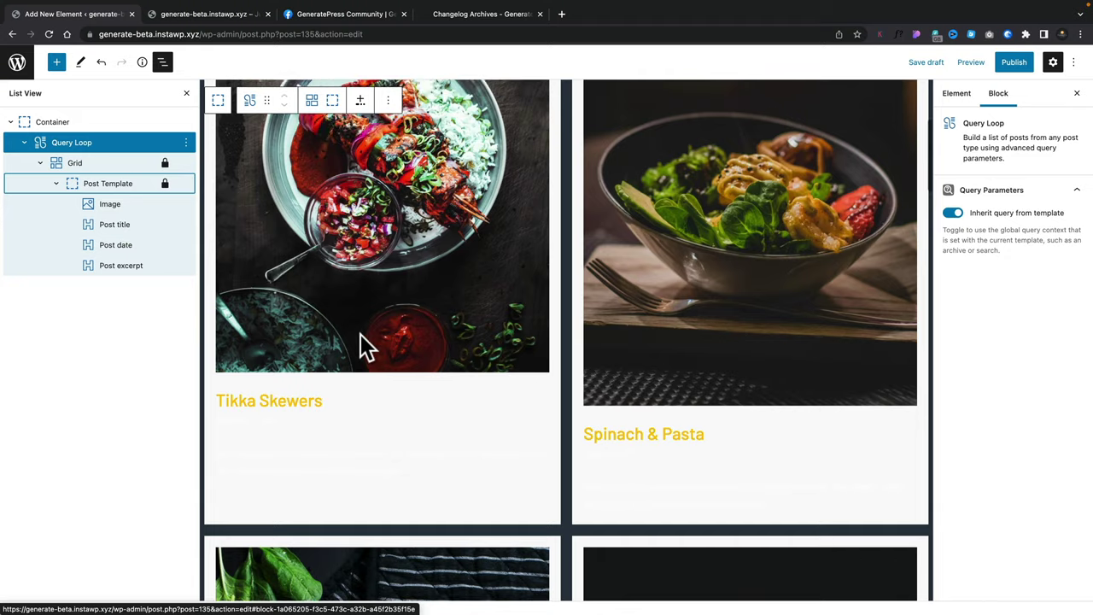
scroll(361, 334, up, 3)
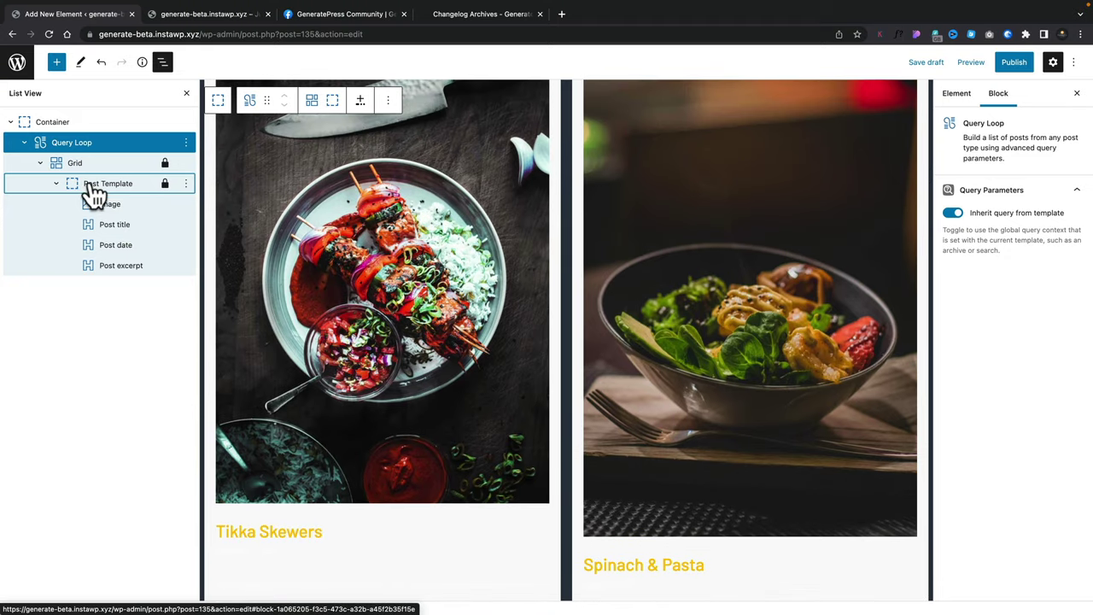
click(92, 182)
scroll(350, 267, up, 2)
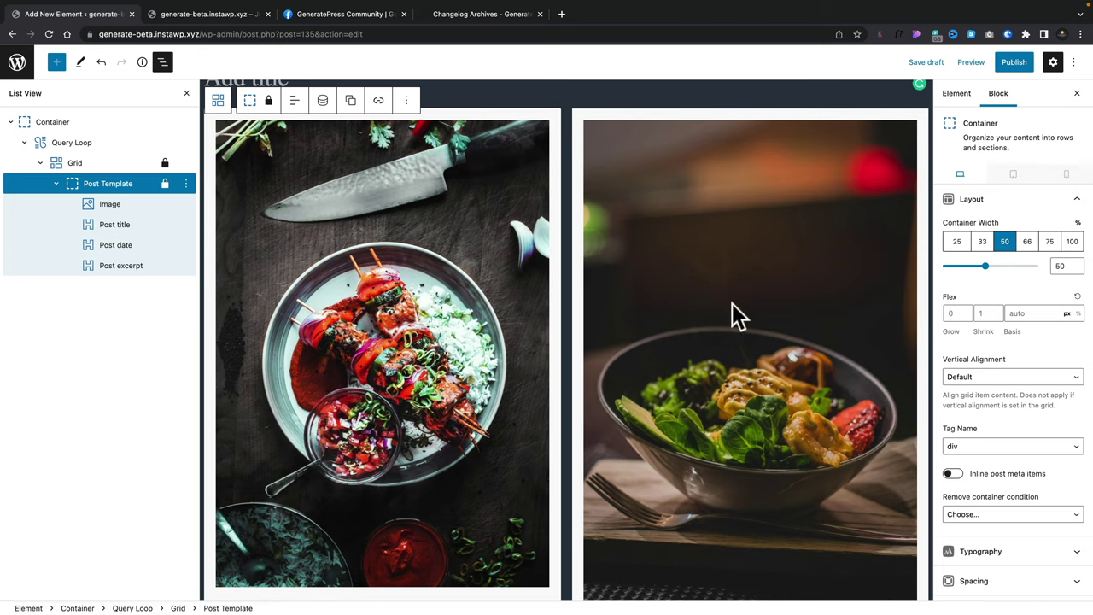
scroll(1003, 435, down, 3)
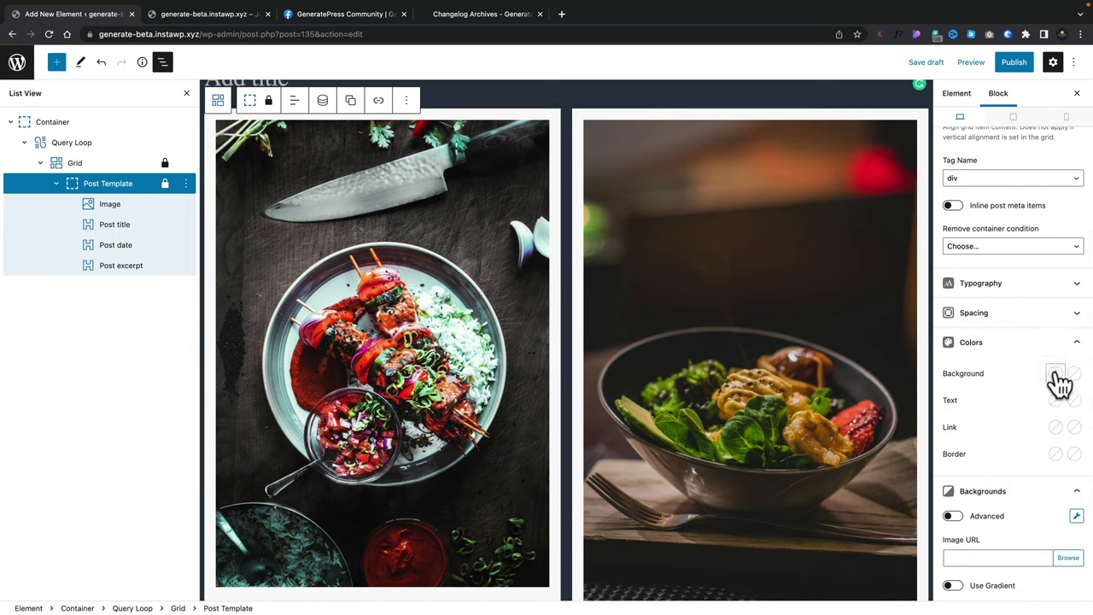
click(1056, 373)
click(936, 341)
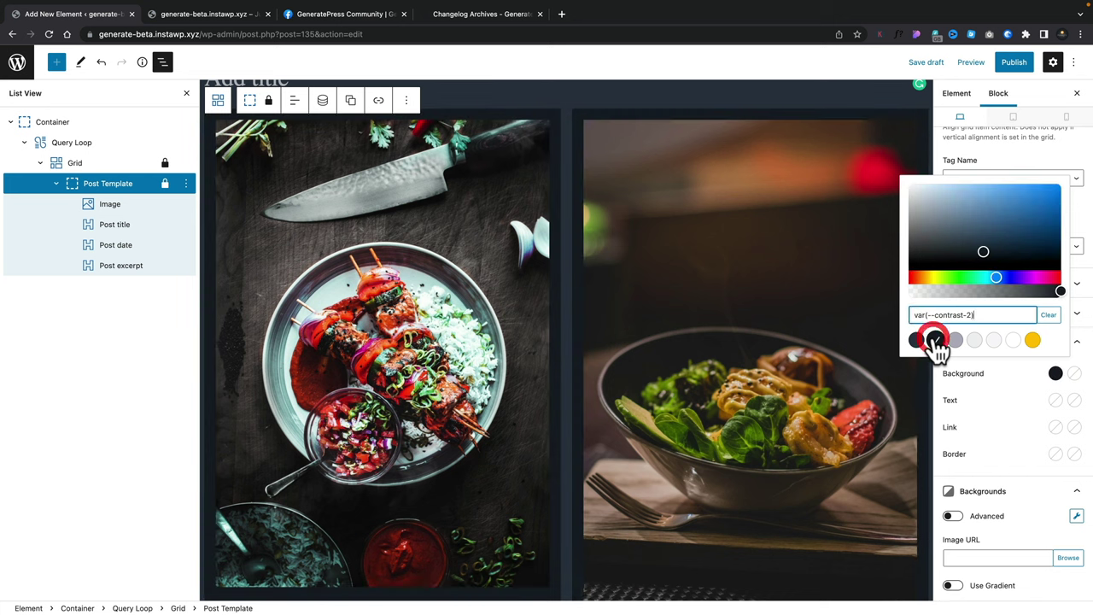
scroll(588, 450, down, 1)
scroll(588, 450, down, 5)
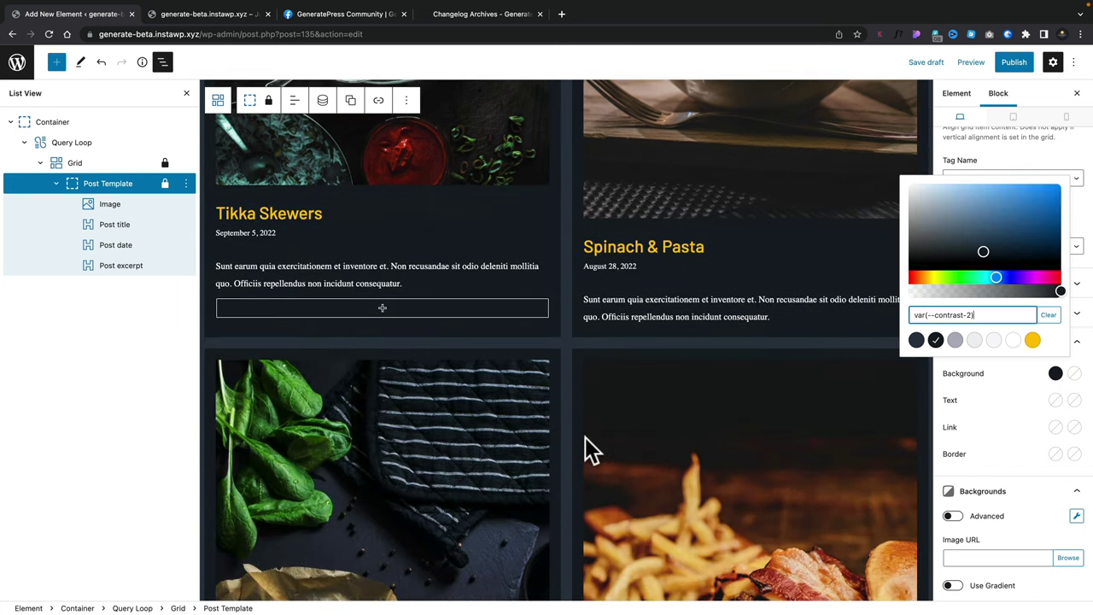
scroll(587, 450, up, 6)
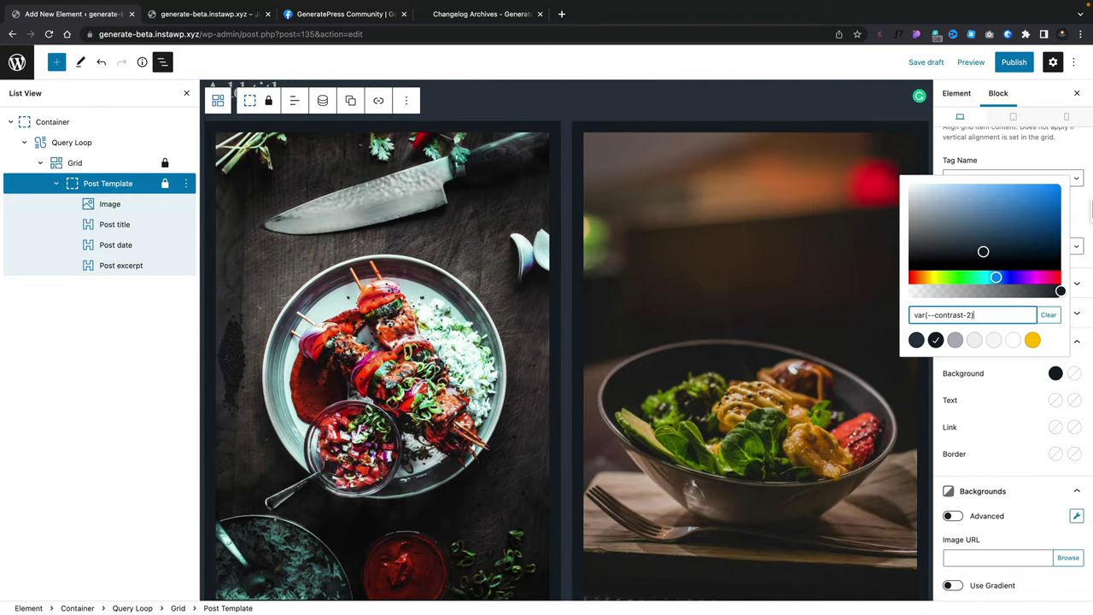
- Link the Post Template container's padding sides and clear the padding on all four sides
click(1078, 205)
click(995, 314)
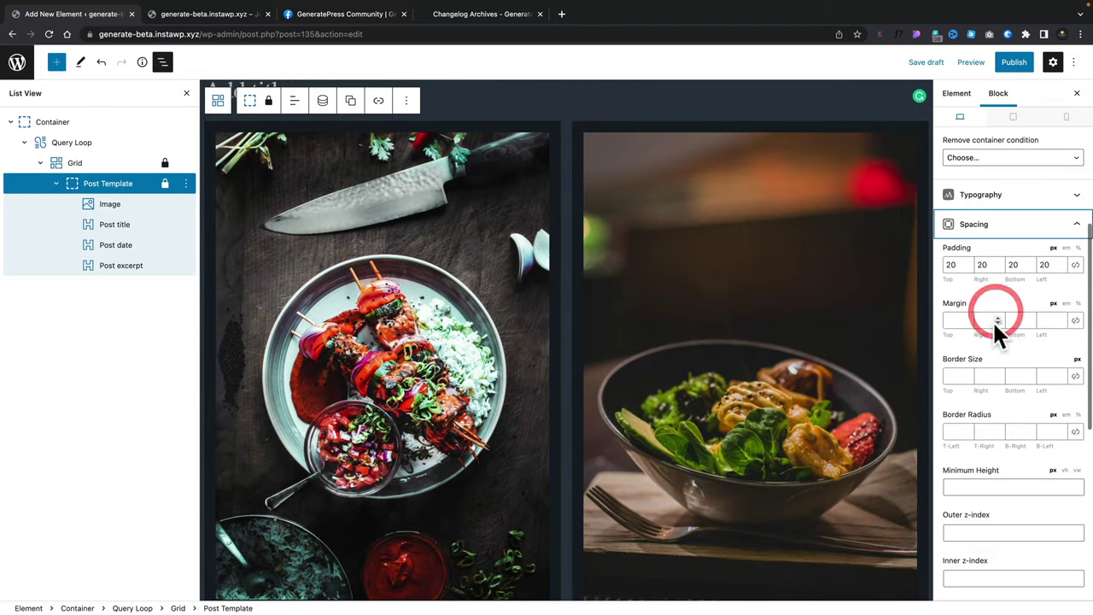
click(956, 264)
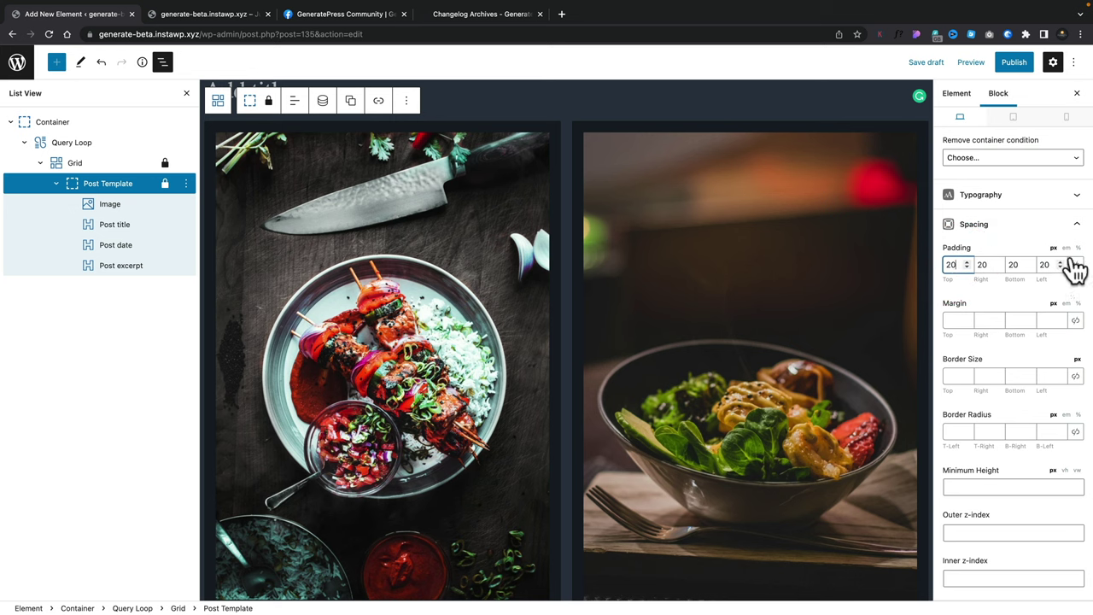
click(1074, 267)
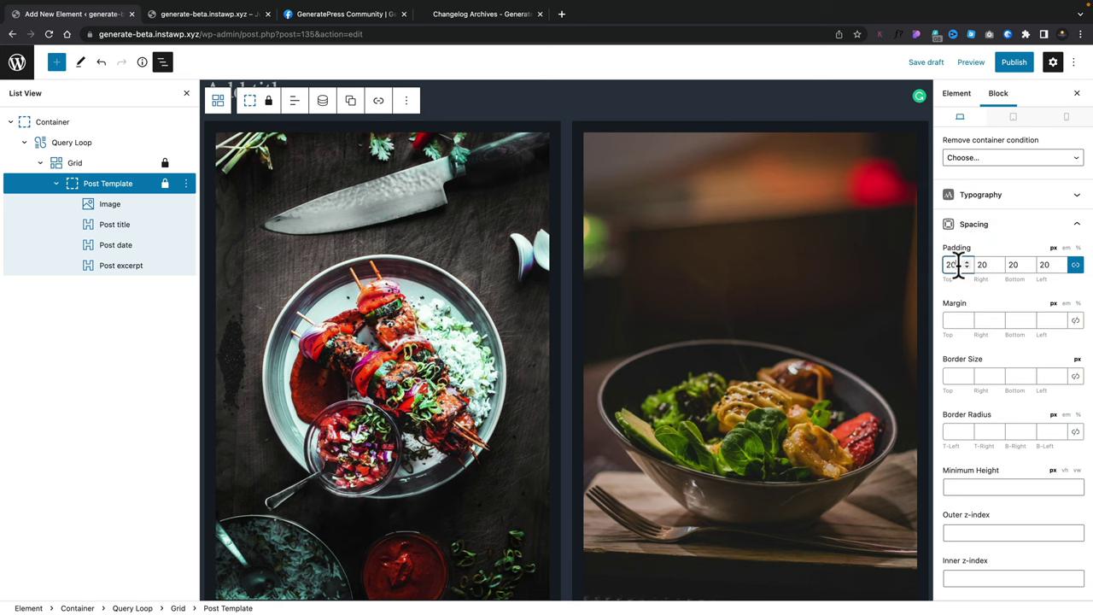
key(BackSpace)
scroll(649, 417, down, 3)
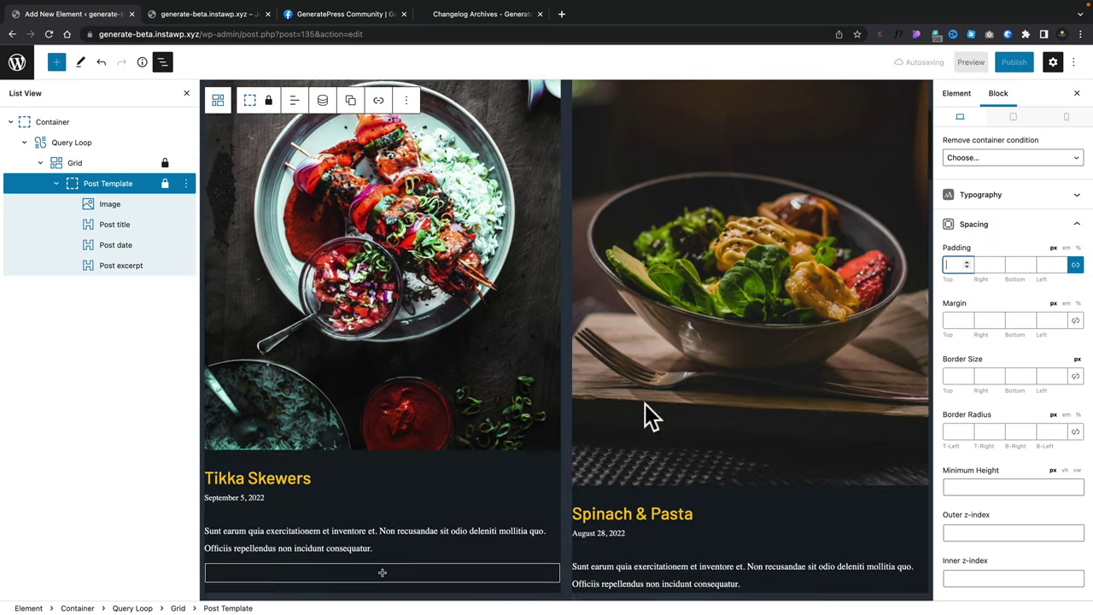
scroll(646, 415, up, 5)
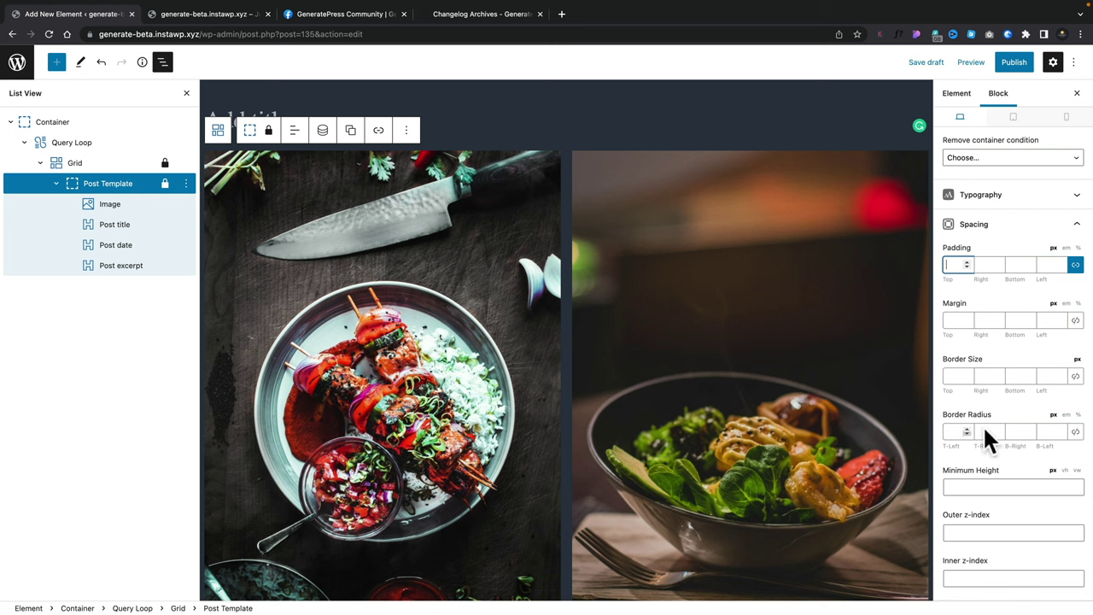
- Link the Post Template container's border radius corners and set them all to 16 px
click(1077, 431)
click(951, 431)
text(16)
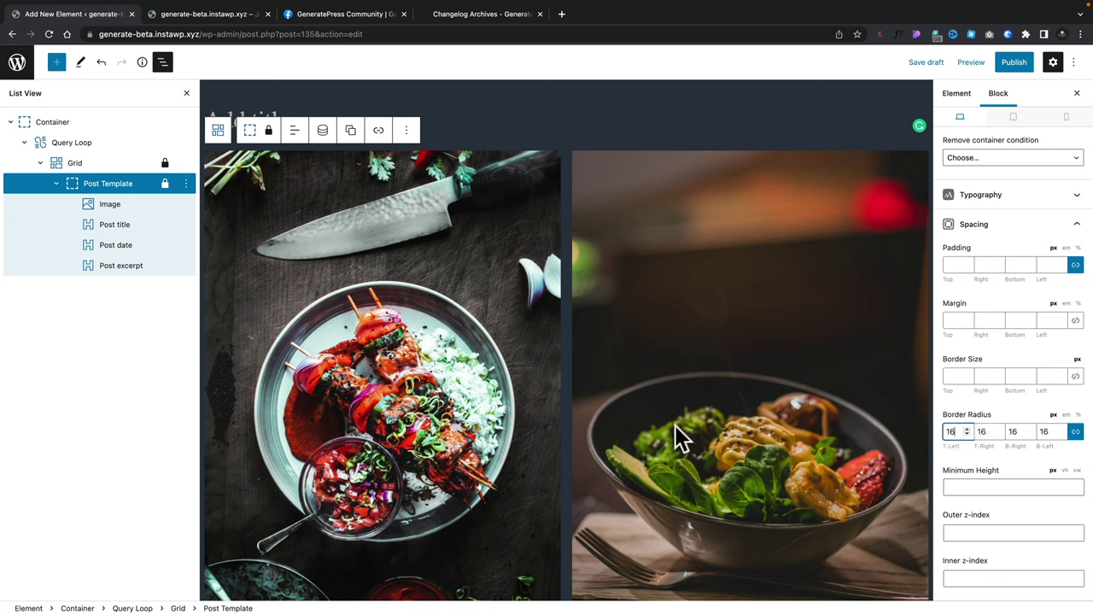
scroll(617, 439, down, 5)
scroll(619, 436, up, 6)
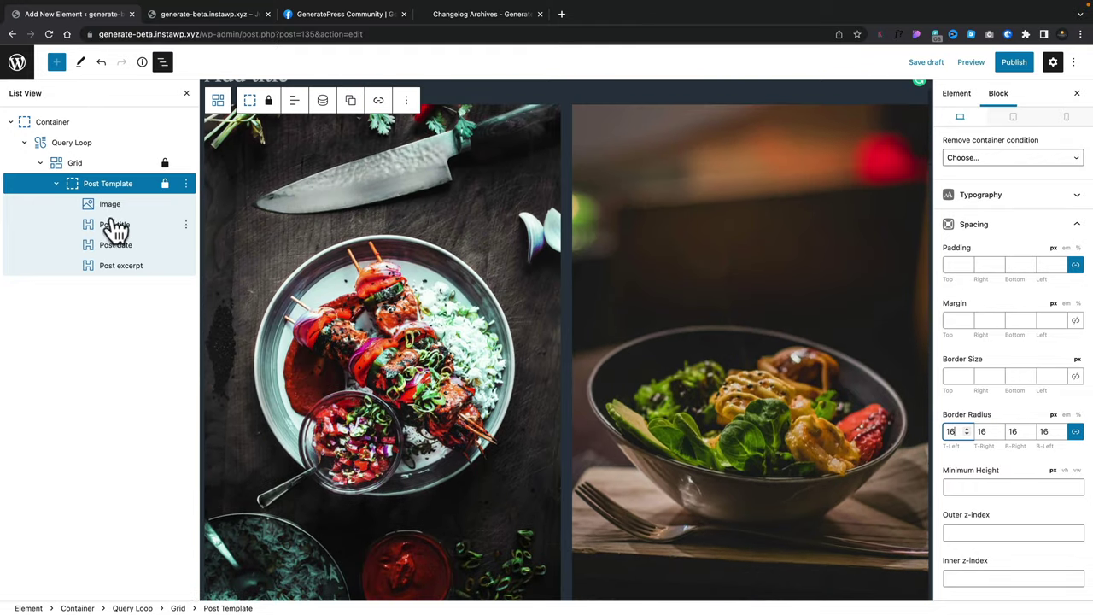
- Set the post card Image block's top-left and top-right border radius to 16 px
click(109, 207)
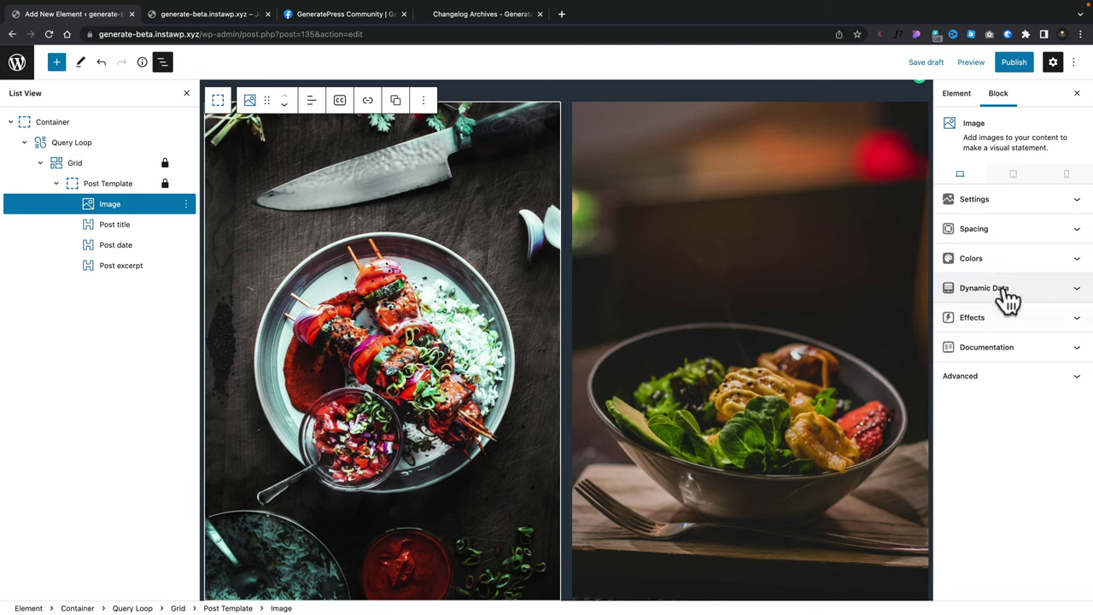
click(995, 241)
click(954, 435)
text(16)
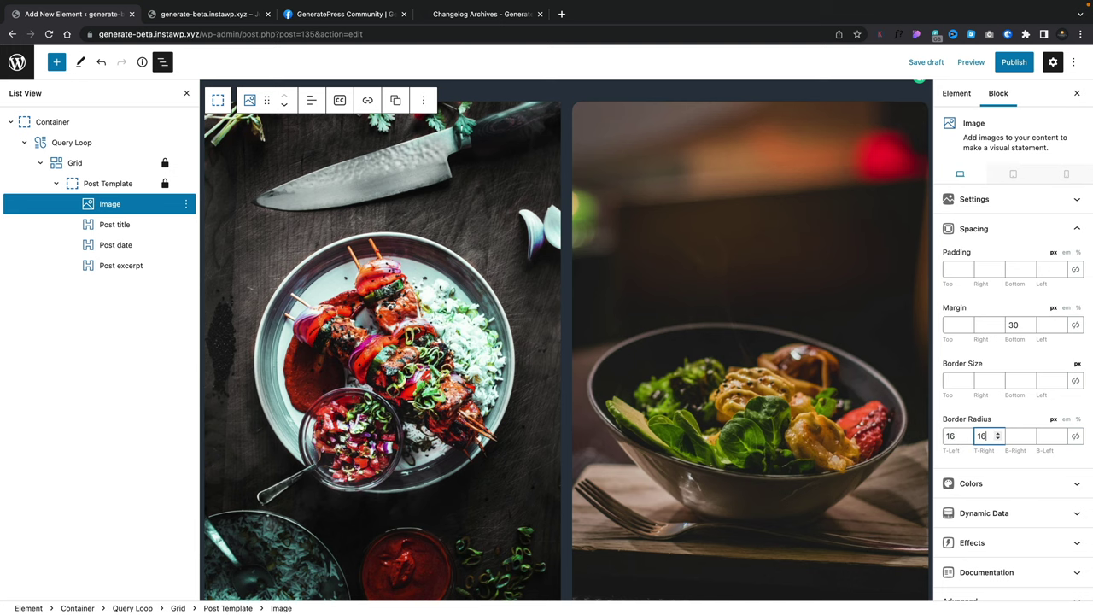
scroll(502, 335, down, 5)
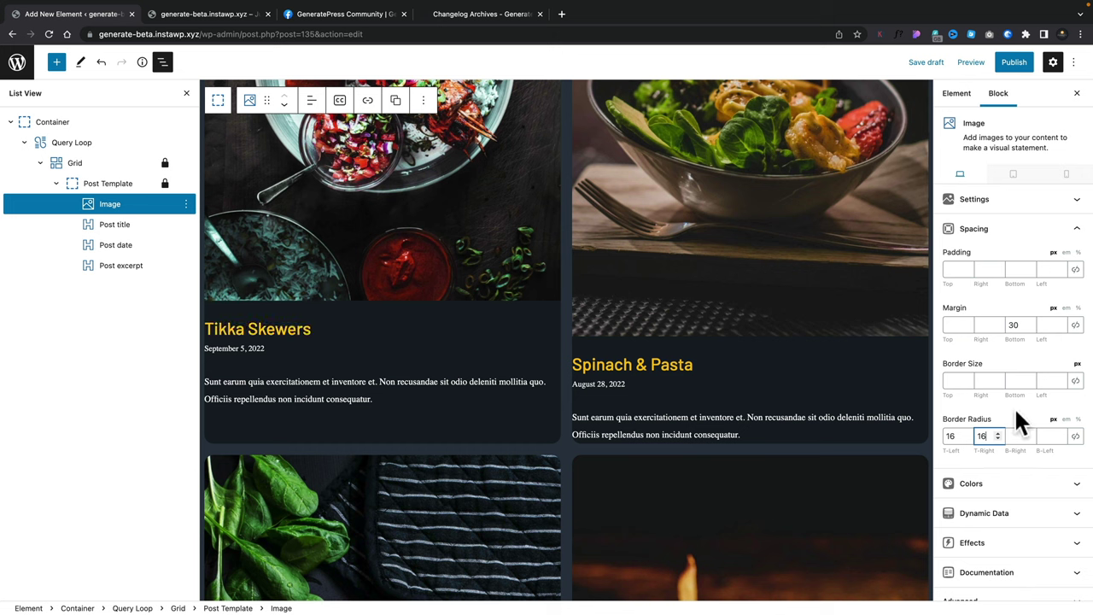
scroll(996, 441, down, 1)
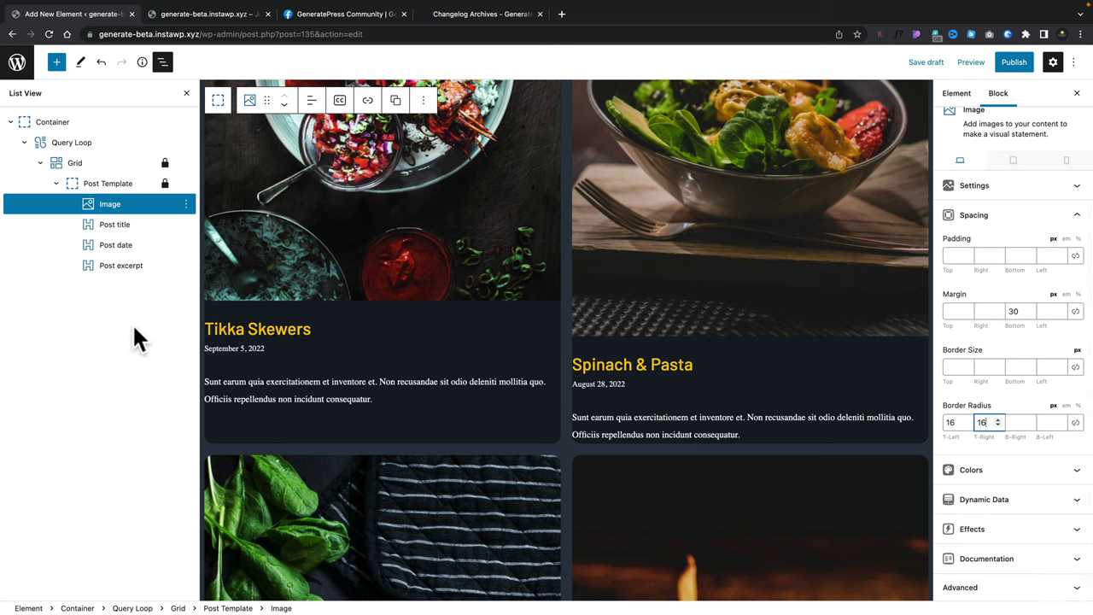
- Set the Post title headline's right and left margins to 30 px
click(119, 224)
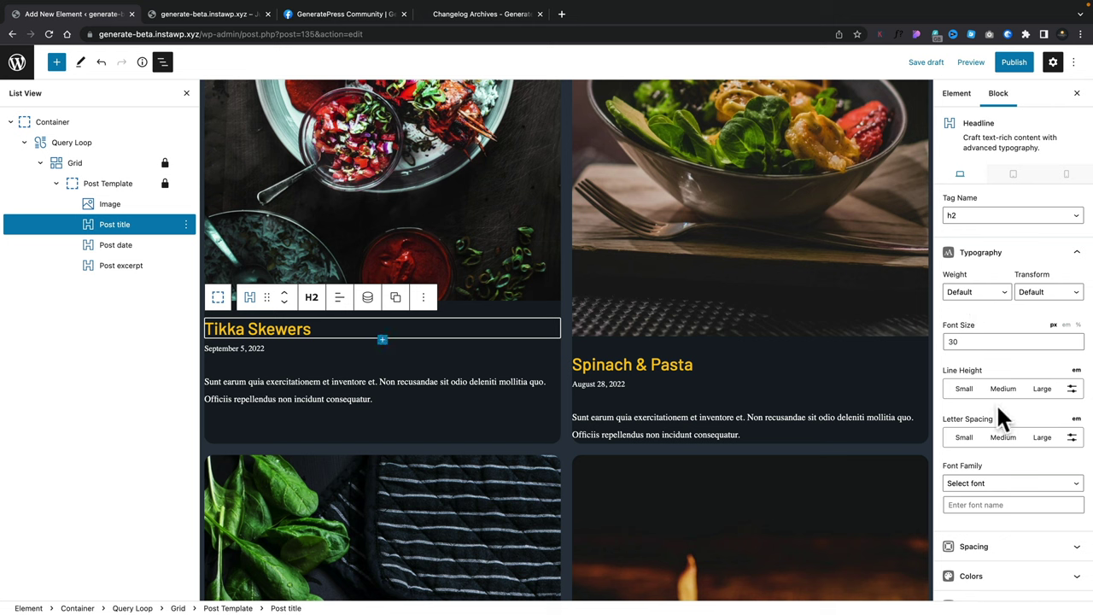
click(1029, 251)
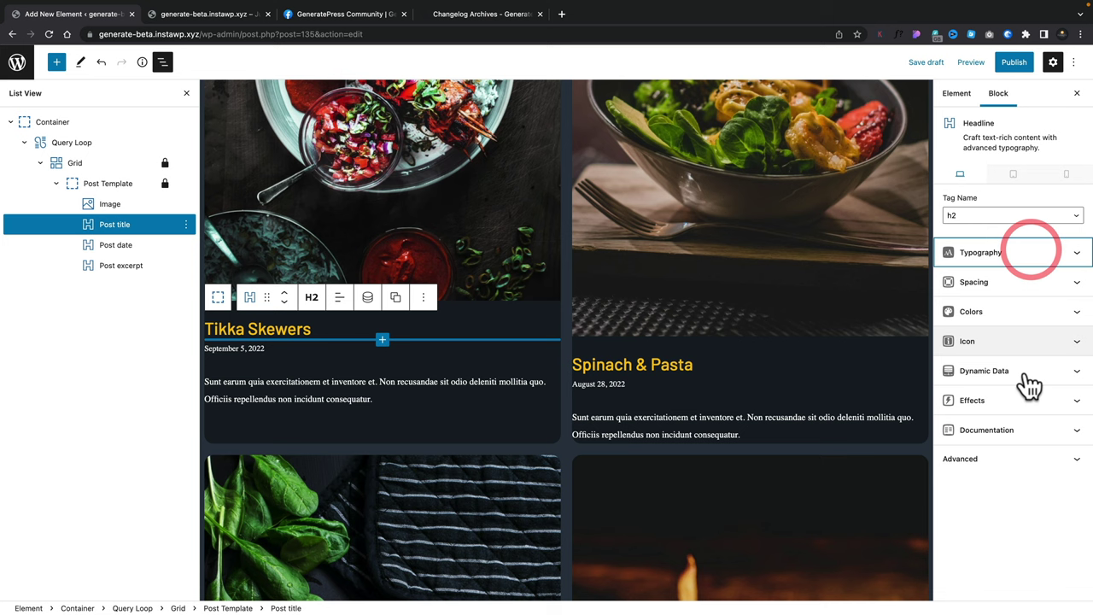
click(1022, 290)
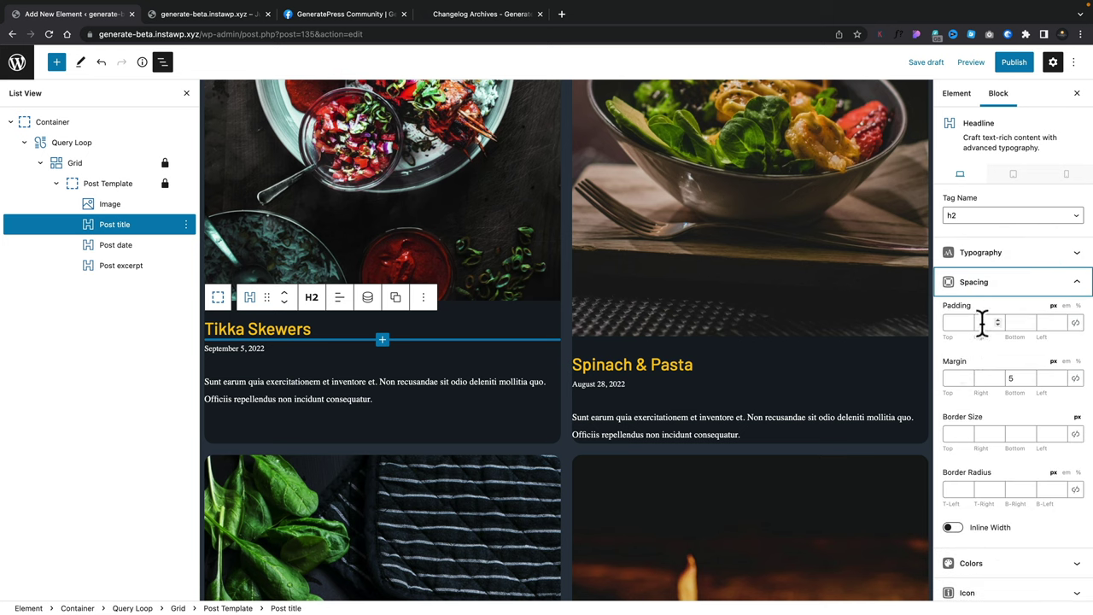
click(983, 378)
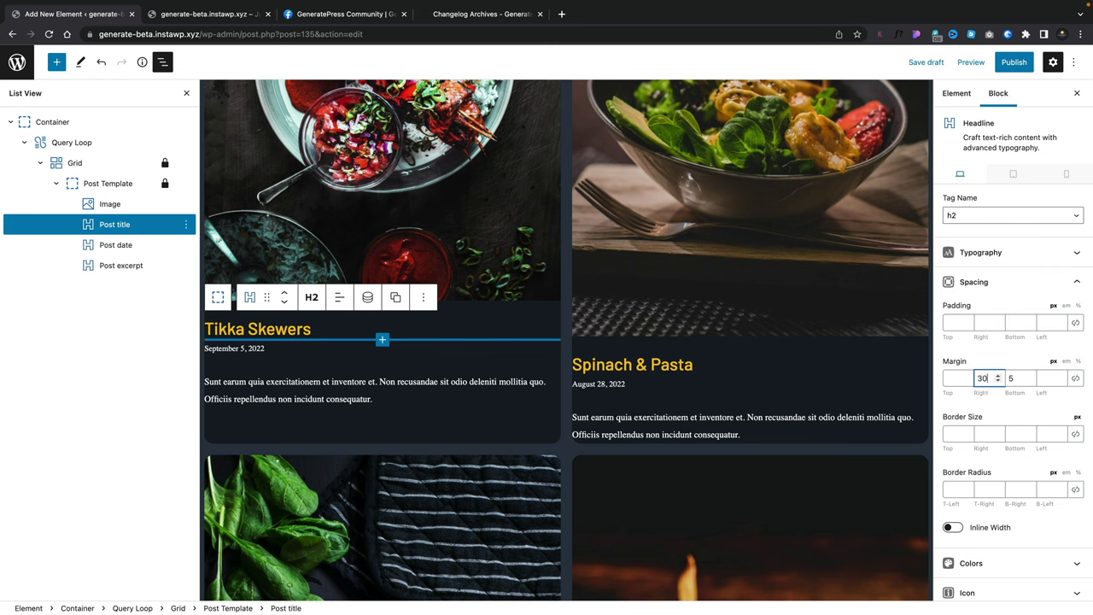
click(1040, 380)
text(30)
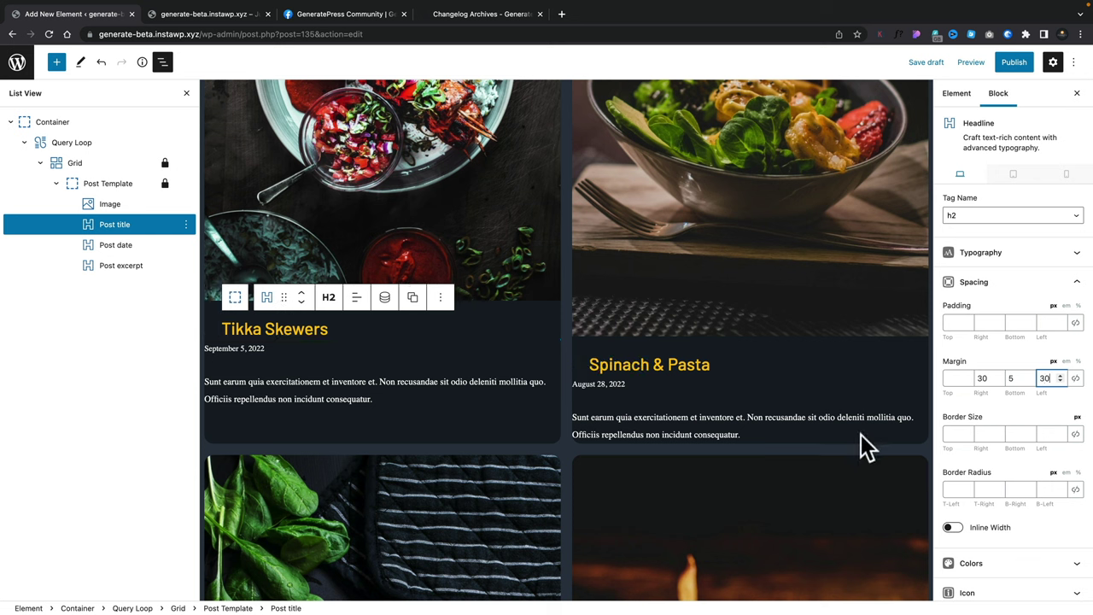
- Set the Post date headline's right and left margins to 30 px
click(116, 246)
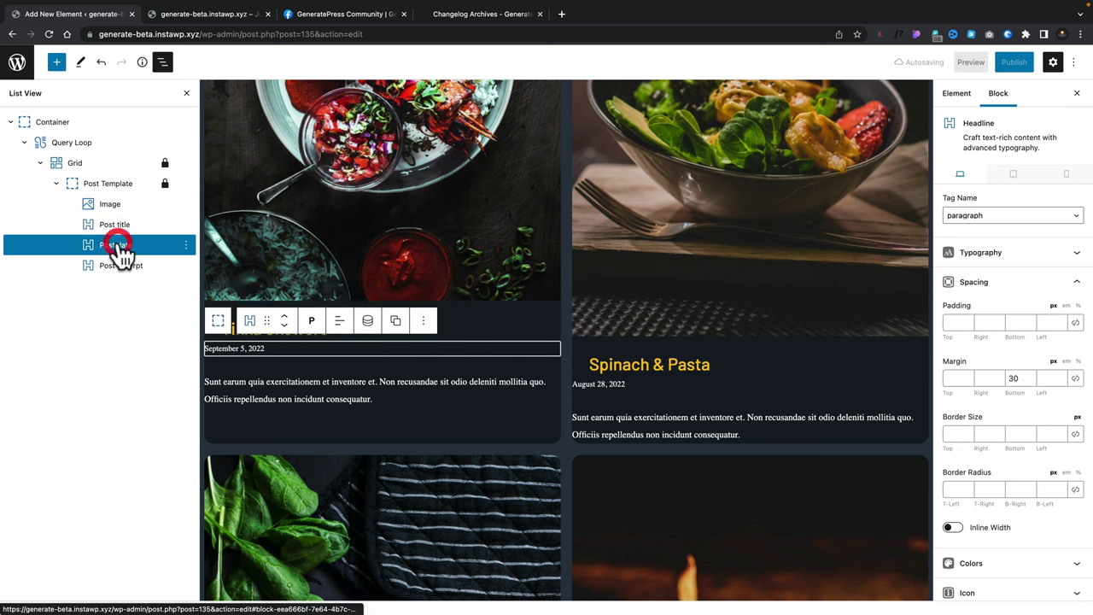
click(983, 377)
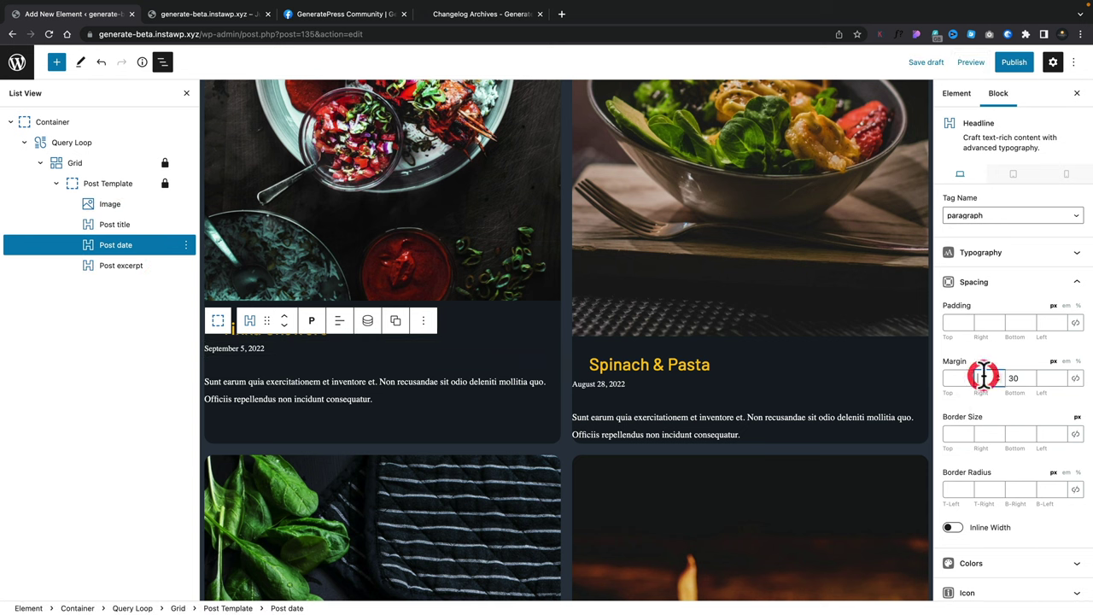
click(1042, 379)
text(30)
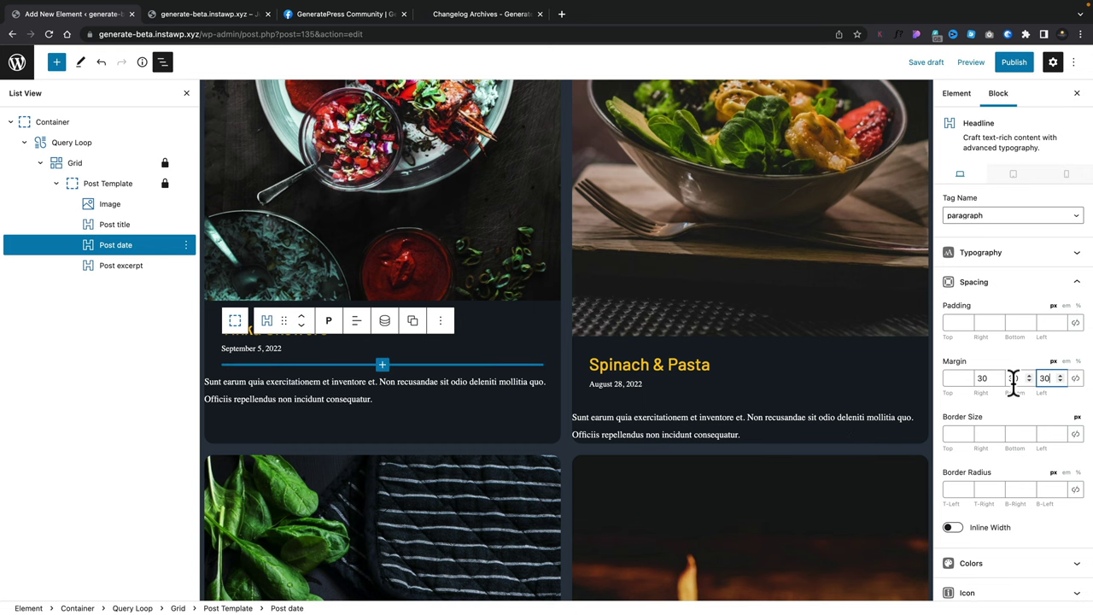
- Set the Post excerpt headline's right and left margins to 30 px
click(123, 265)
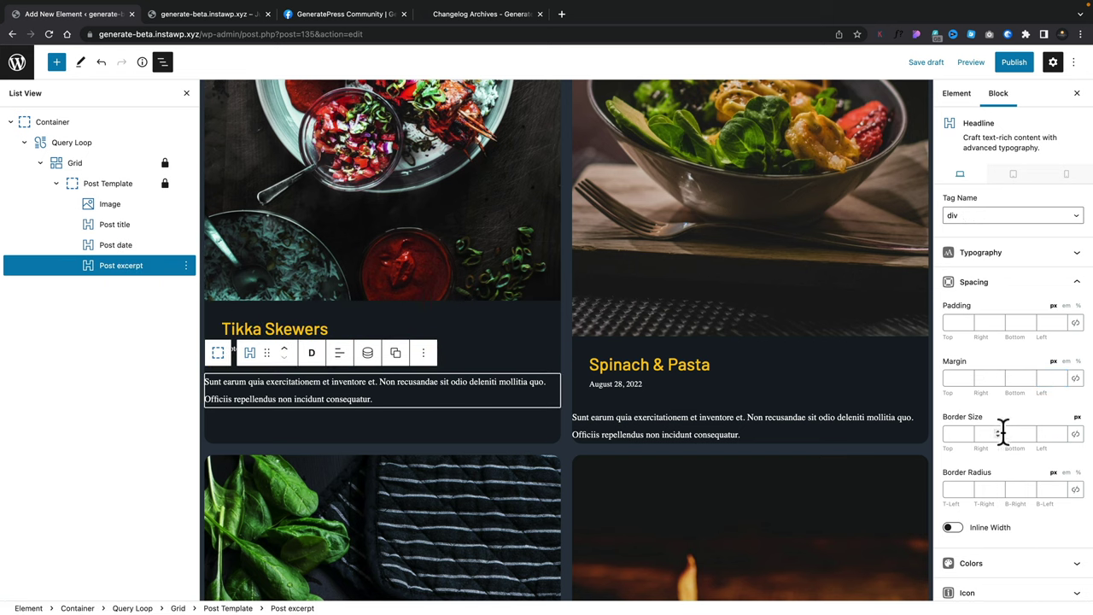
click(982, 379)
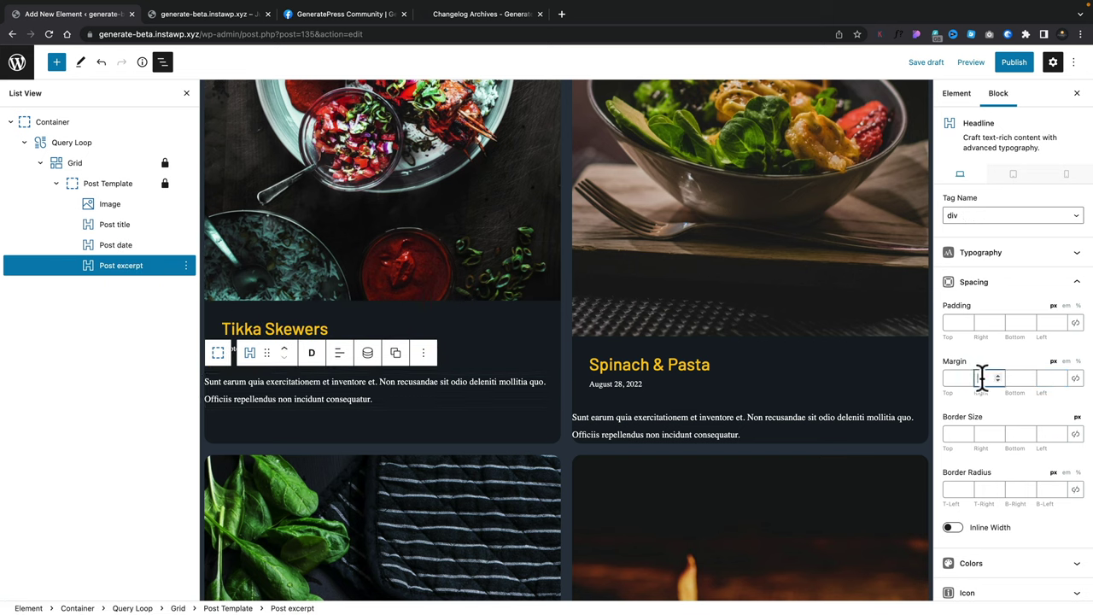
text(30)
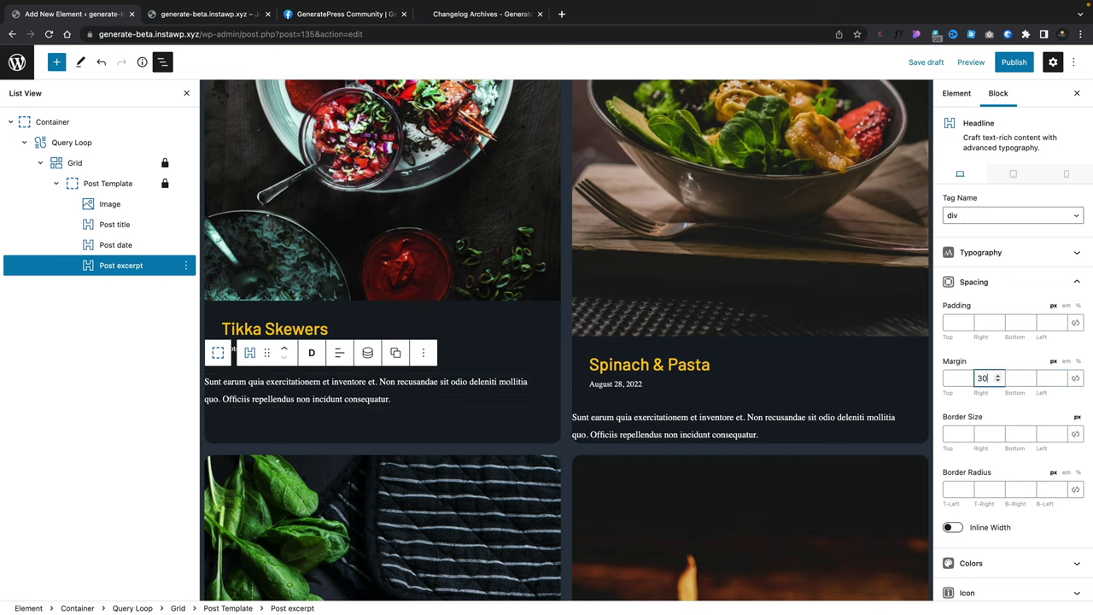
click(1042, 378)
text(30)
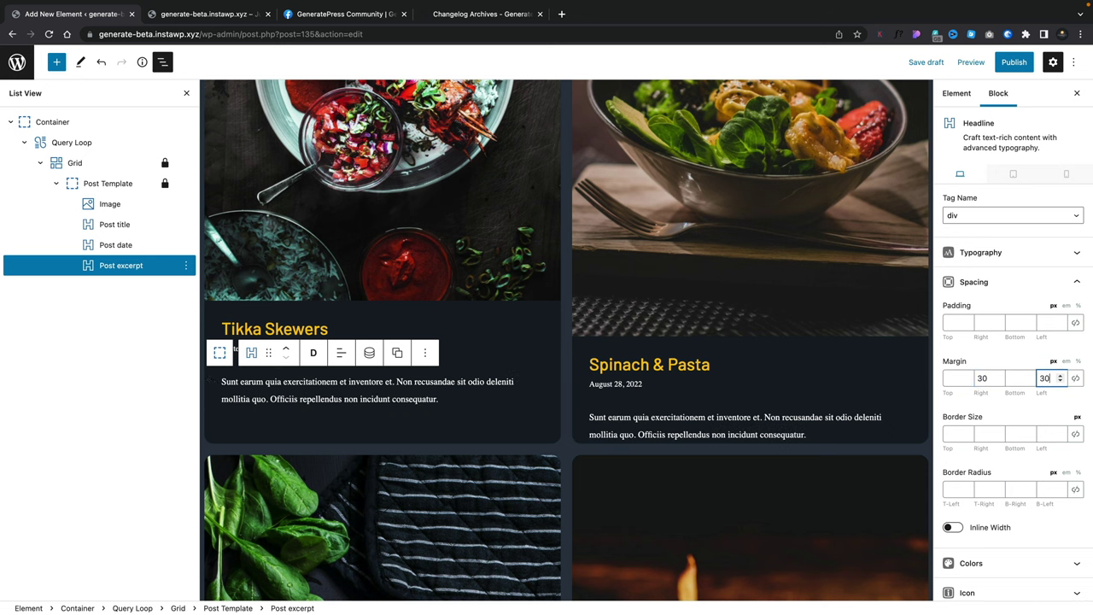
- Set the Post excerpt's font family to open sans
click(1003, 257)
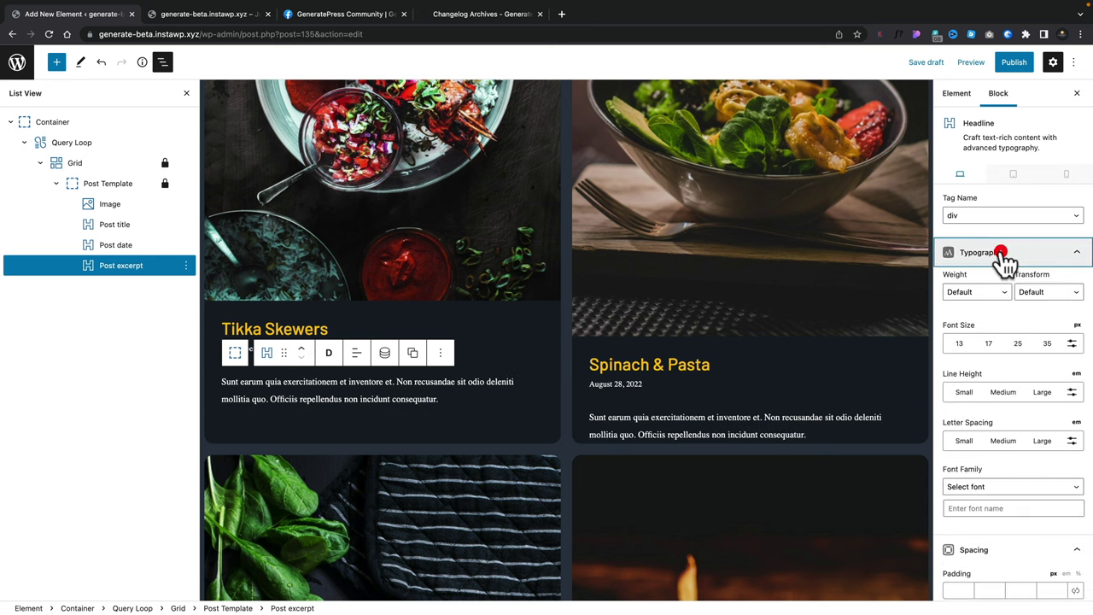
click(998, 505)
text(open)
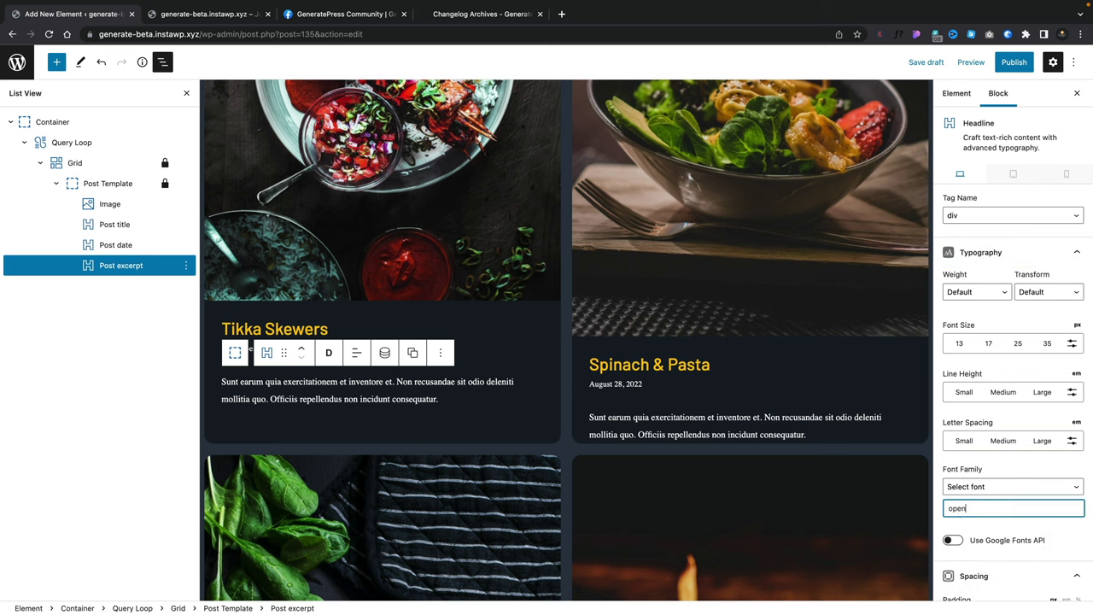
text( sans)
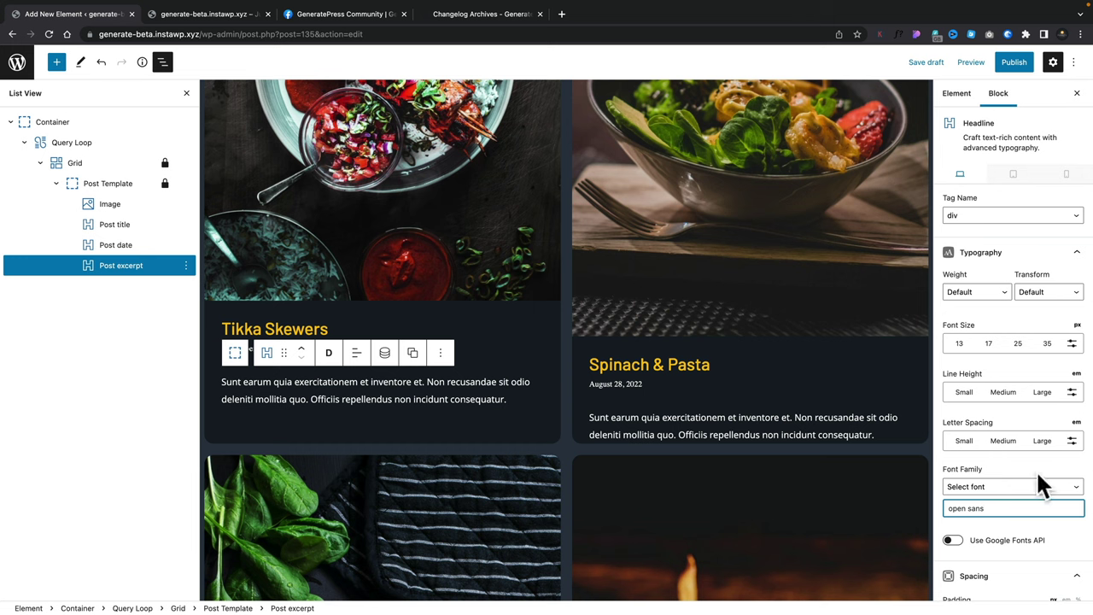
scroll(1038, 475, down, 1)
scroll(1024, 321, up, 1)
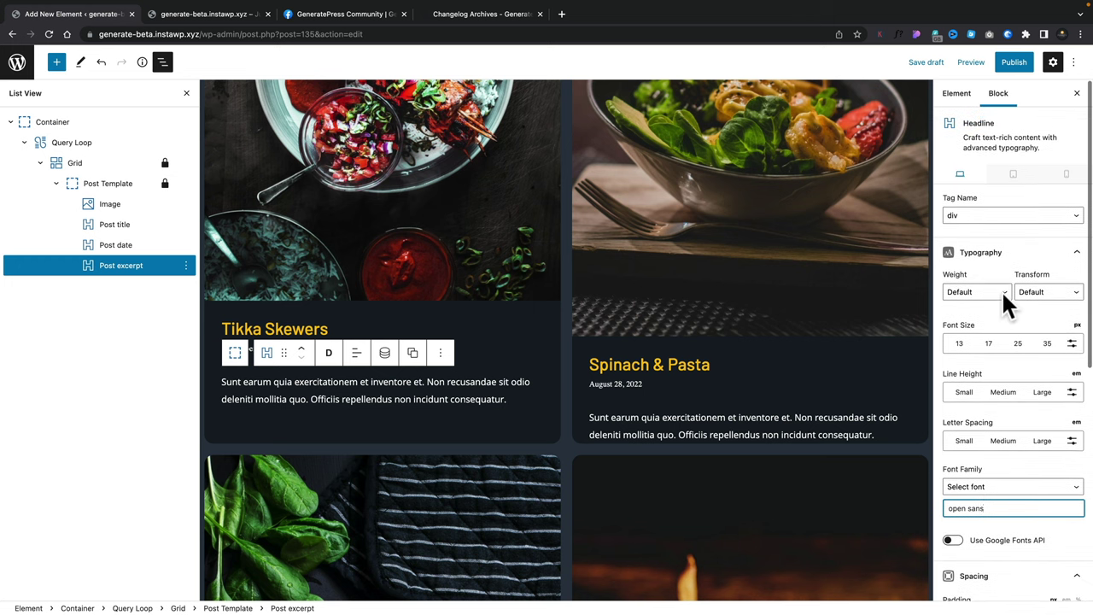
- Set the Post excerpt's bottom margin to 20 px
click(999, 252)
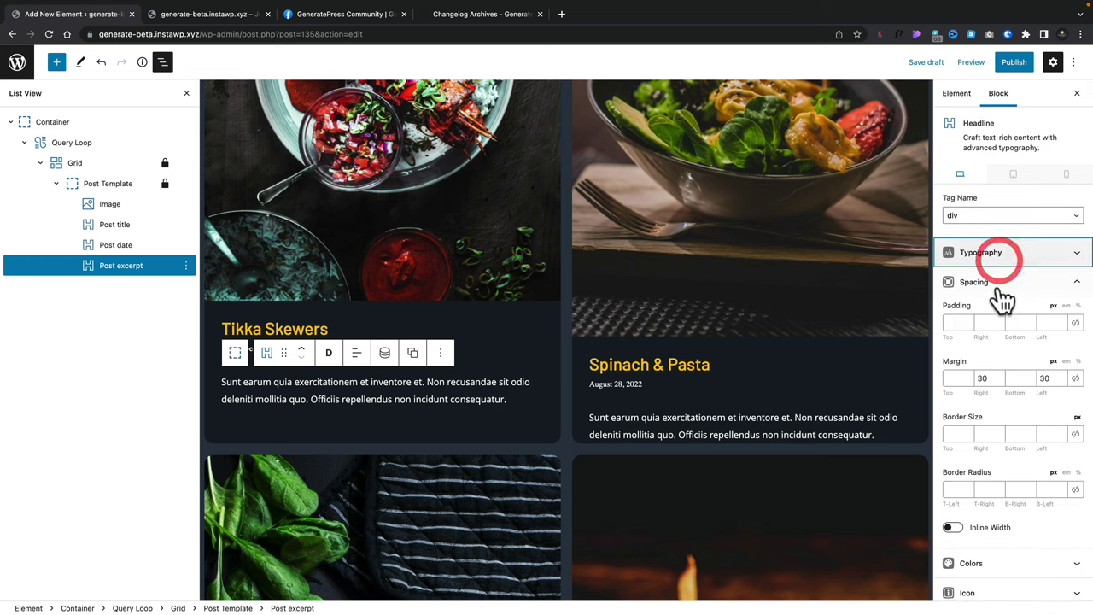
click(1016, 378)
text(20)
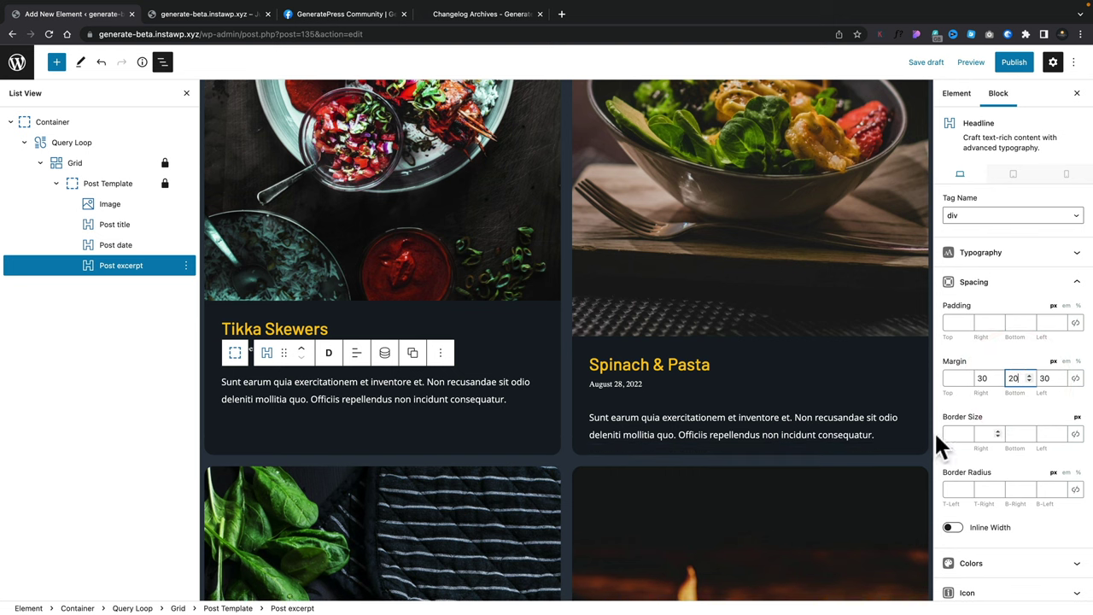
- Publish the loop template element and turn off the option to always show pre-publish checks
click(1016, 65)
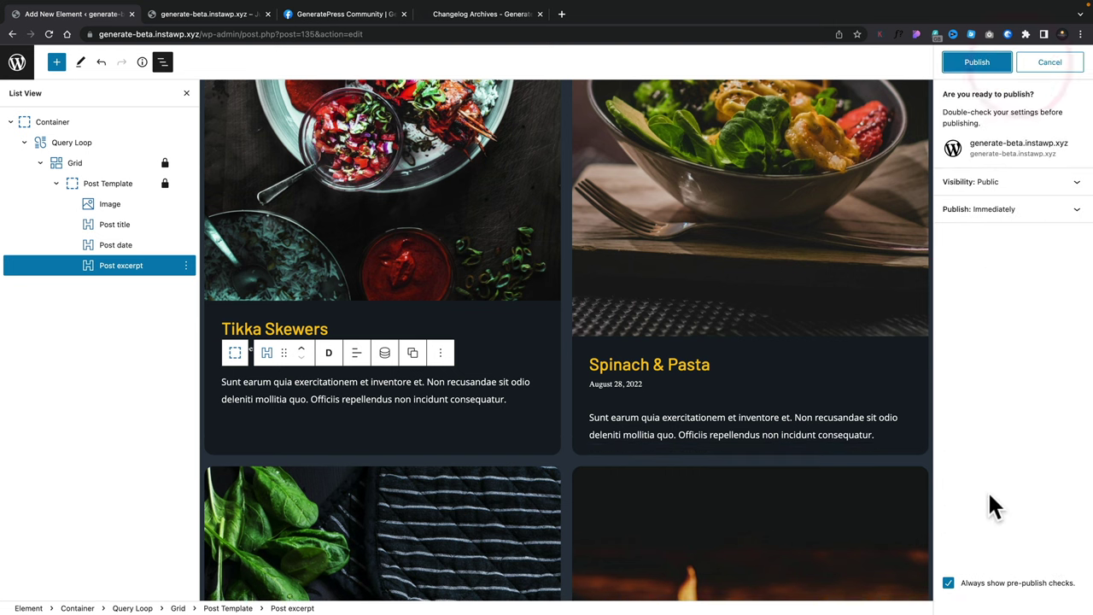
click(947, 582)
click(971, 68)
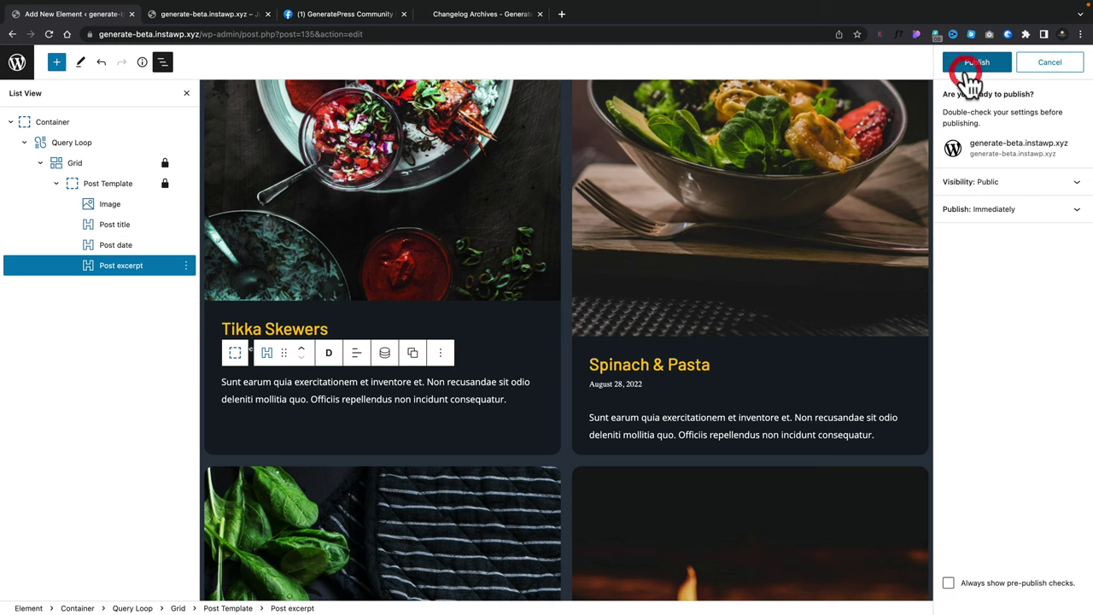
- Reload the site's front page in its own browser tab and examine the layout of the recipe post cards
click(198, 15)
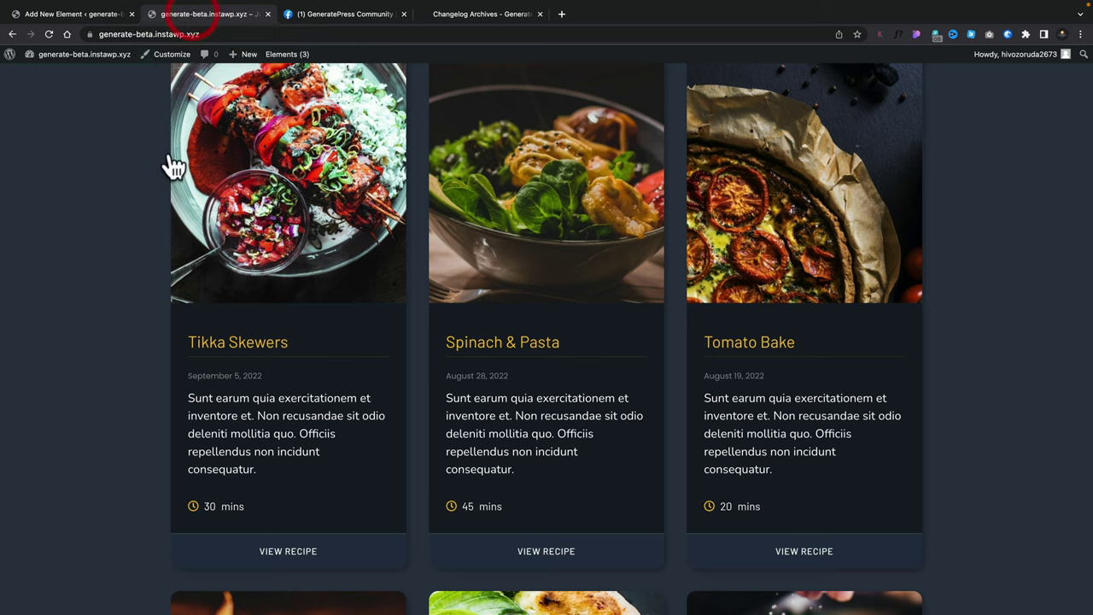
click(48, 35)
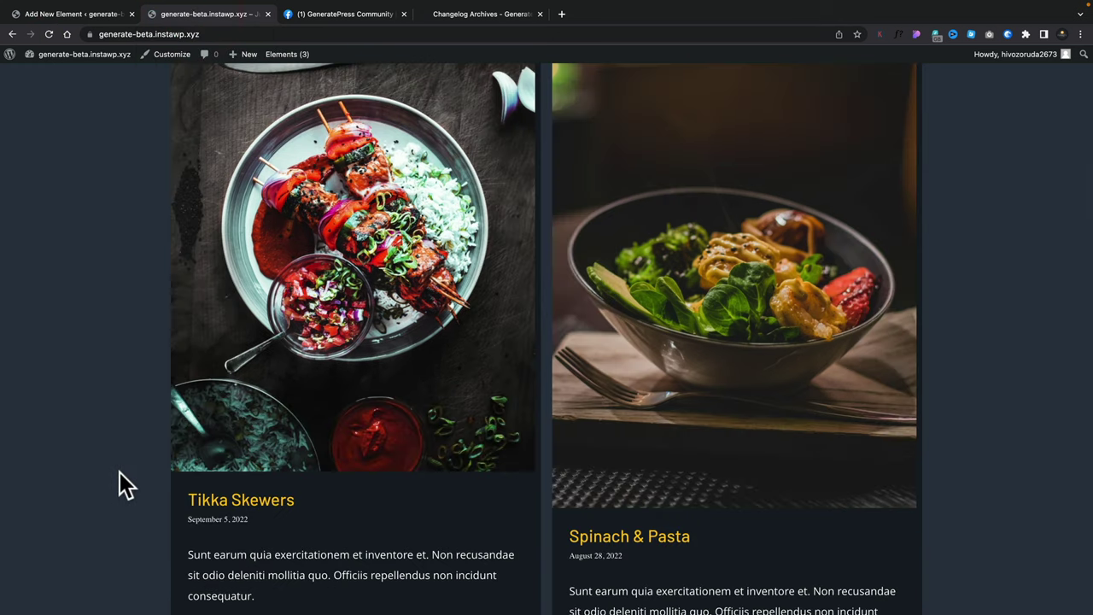
scroll(120, 472, down, 5)
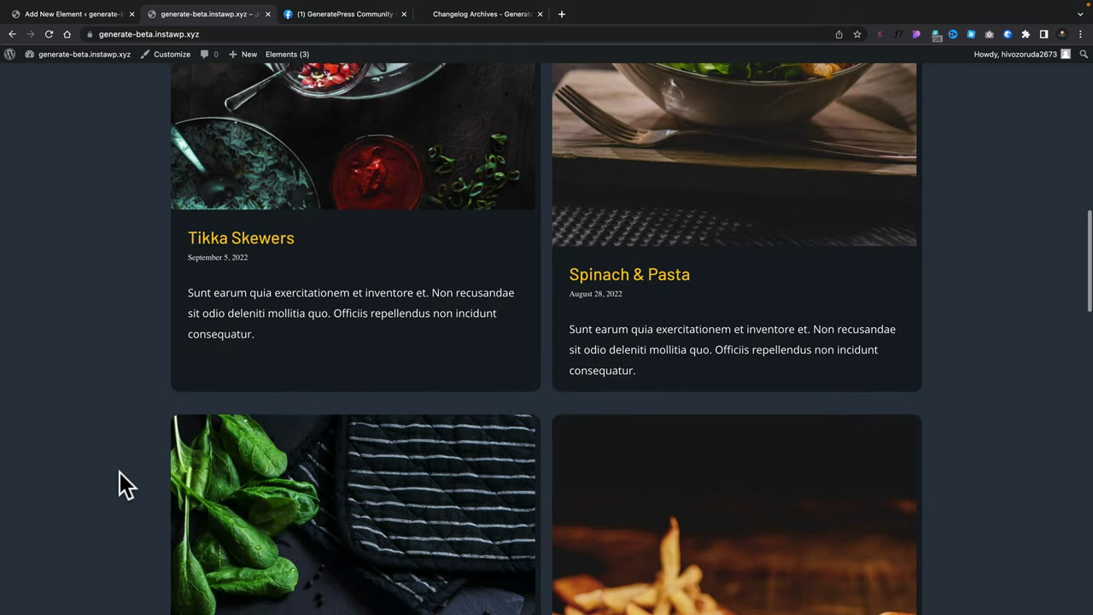
scroll(120, 472, up, 6)
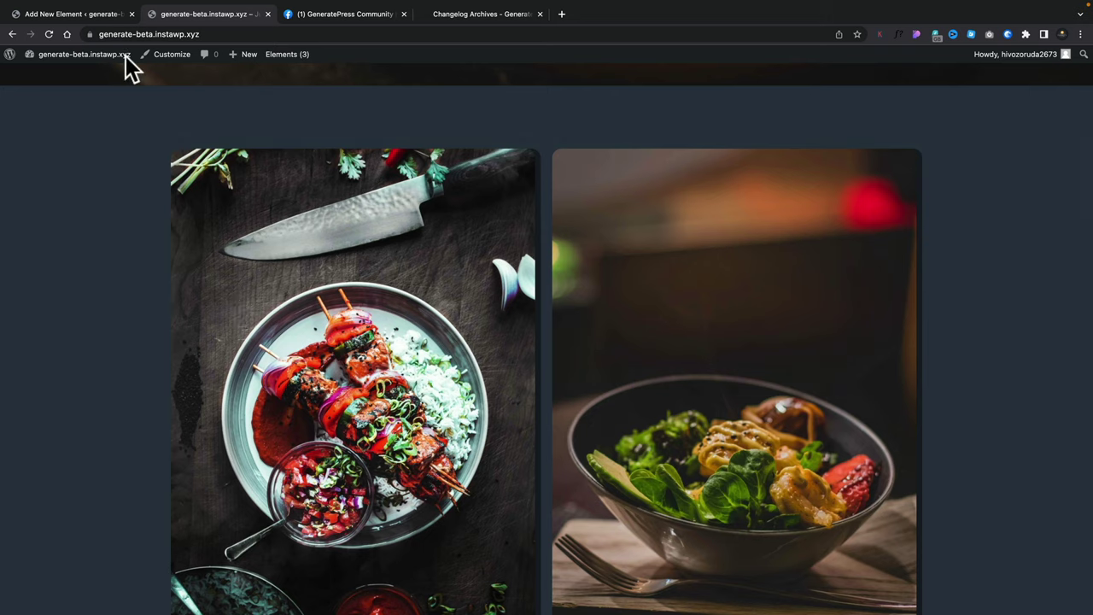
- Switch back to the loop template editor and set the Grid's horizontal and vertical gaps to 40 px
click(64, 16)
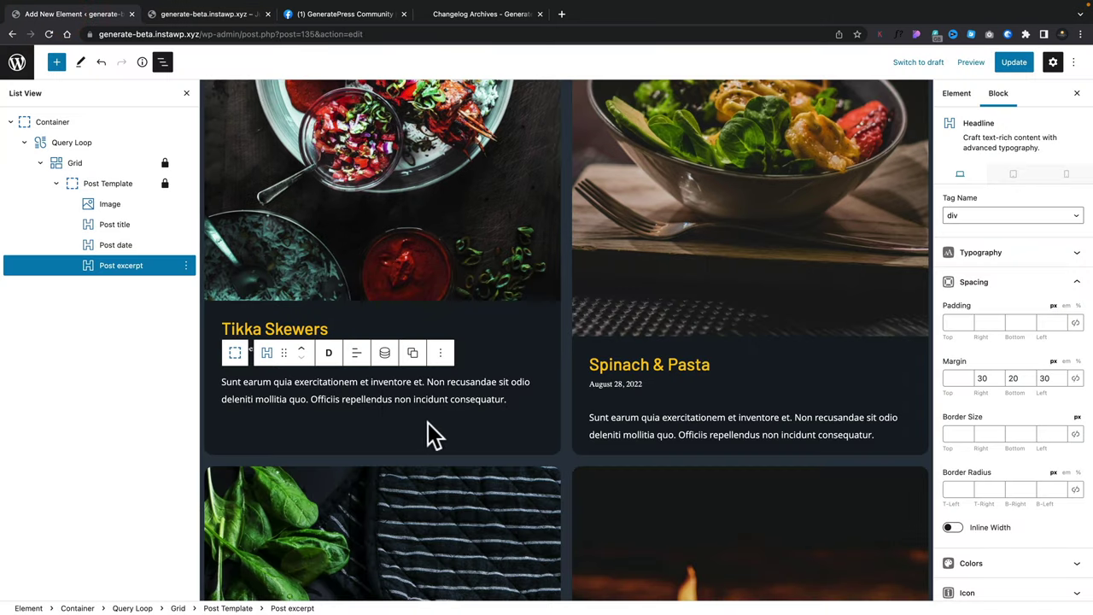
scroll(482, 291, up, 5)
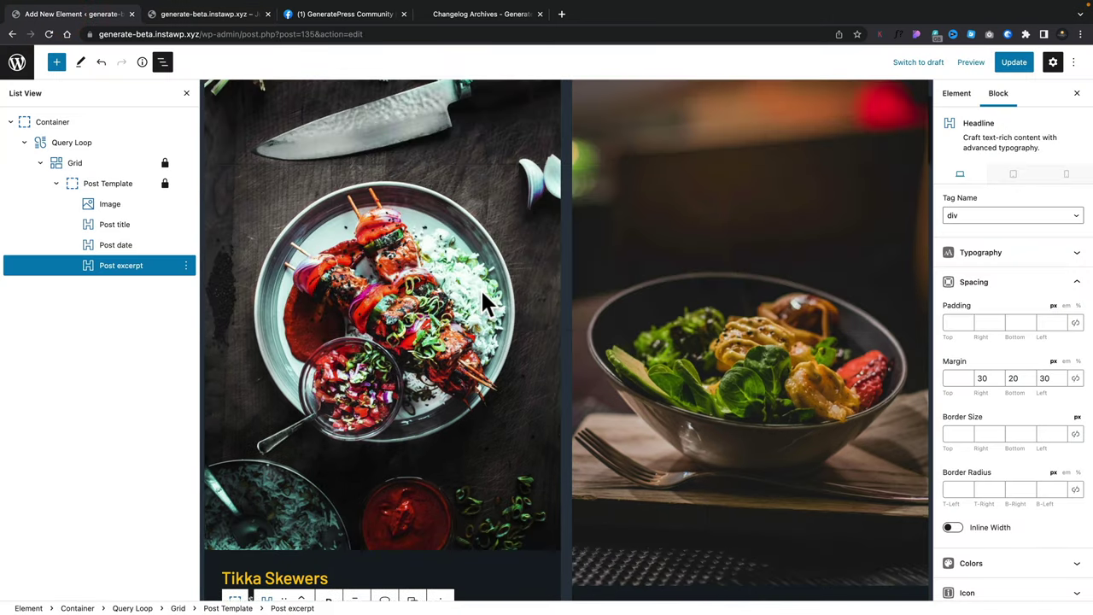
scroll(479, 288, down, 3)
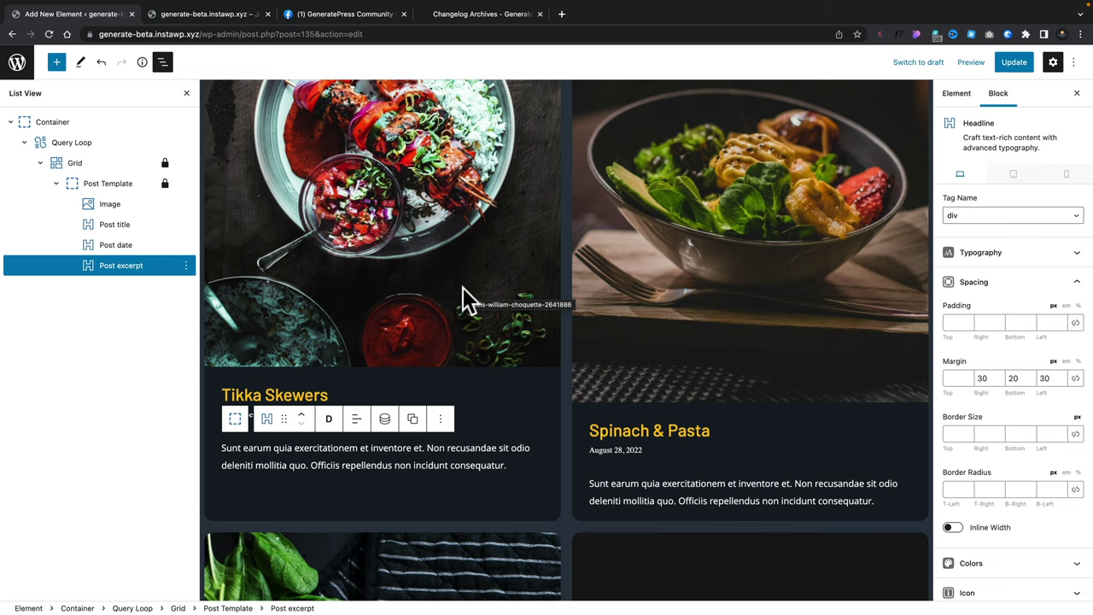
click(68, 162)
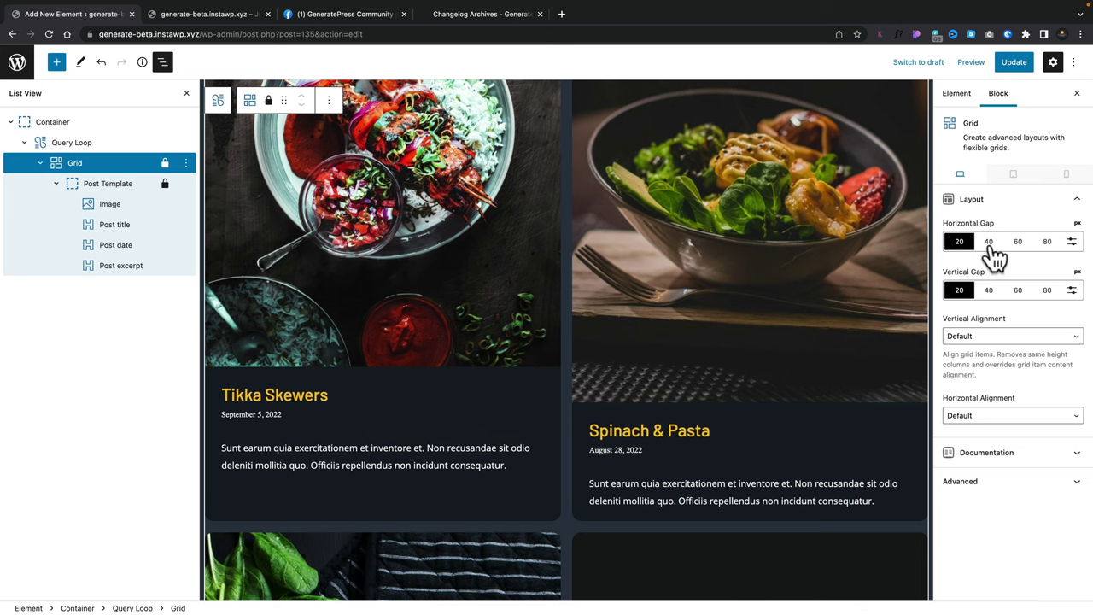
click(988, 292)
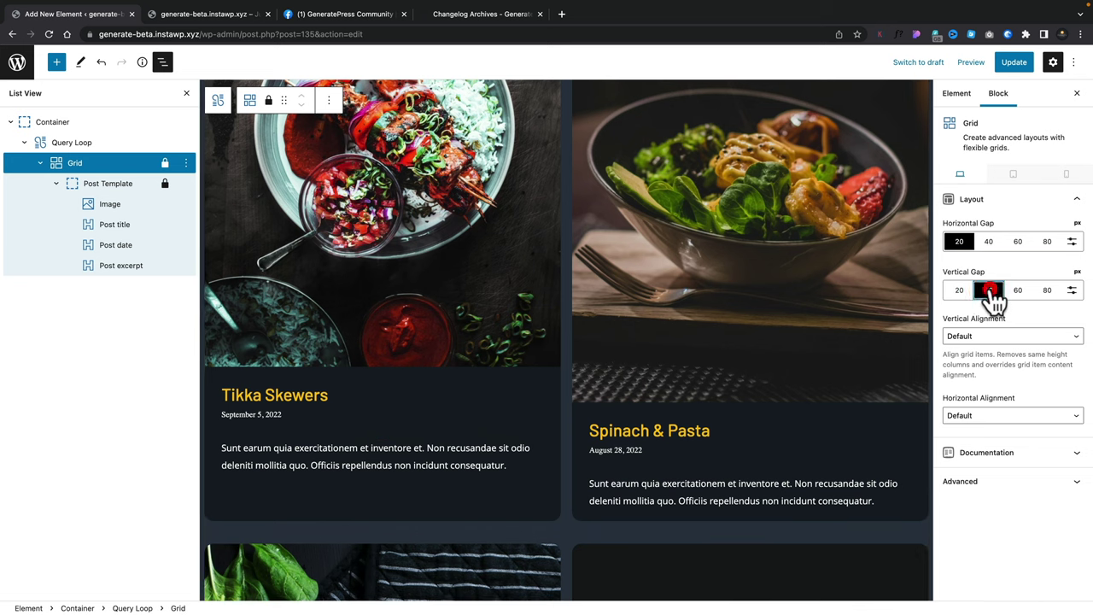
click(991, 248)
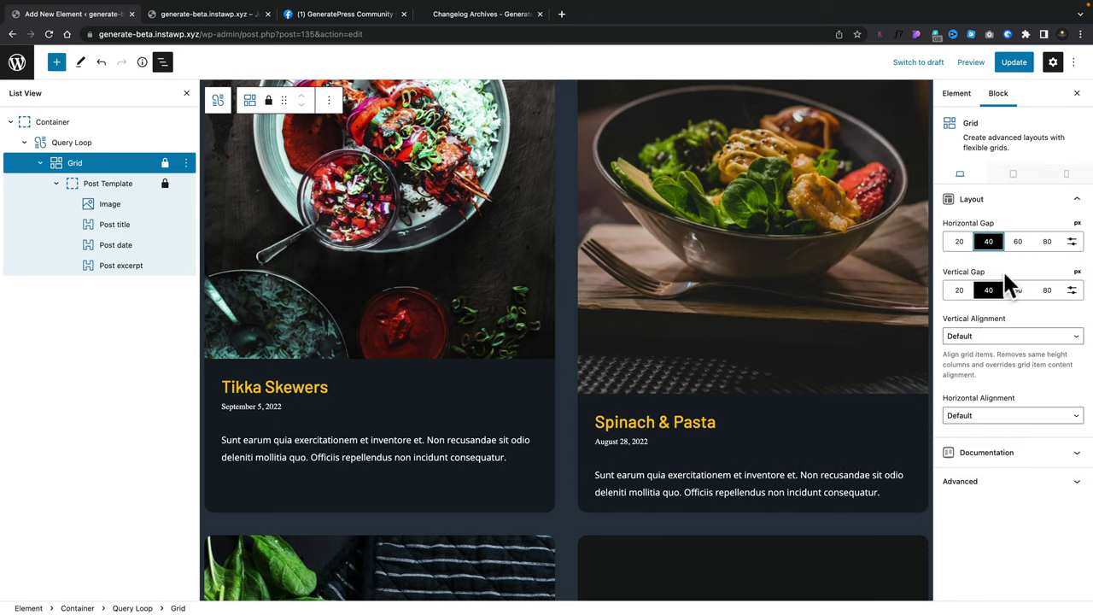
- Set the Post Template's container width to 33% to lay the recipe cards out in three columns
click(73, 163)
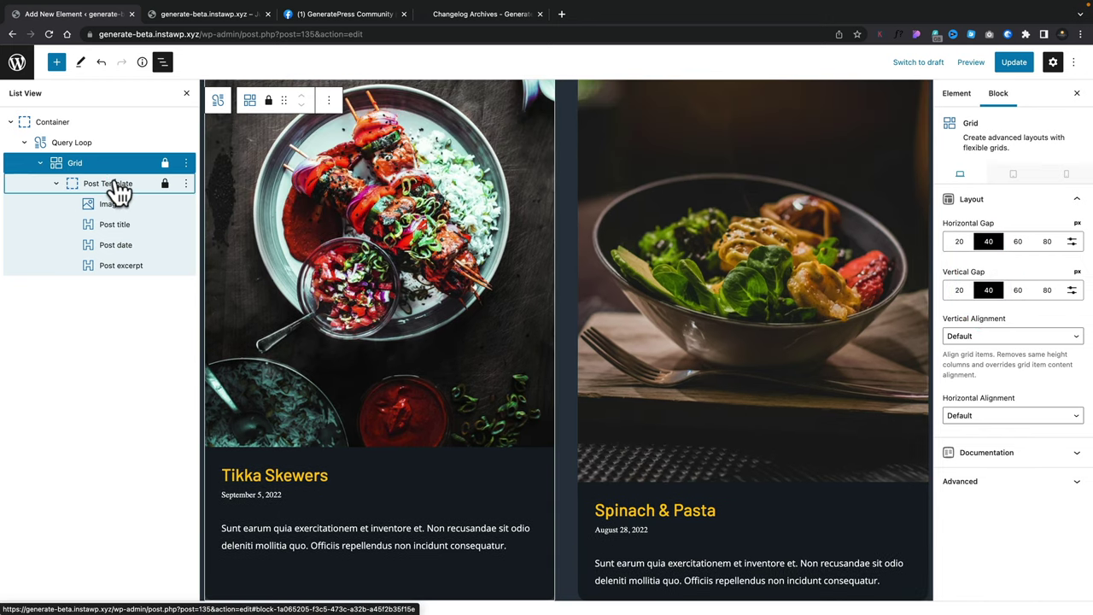
click(112, 182)
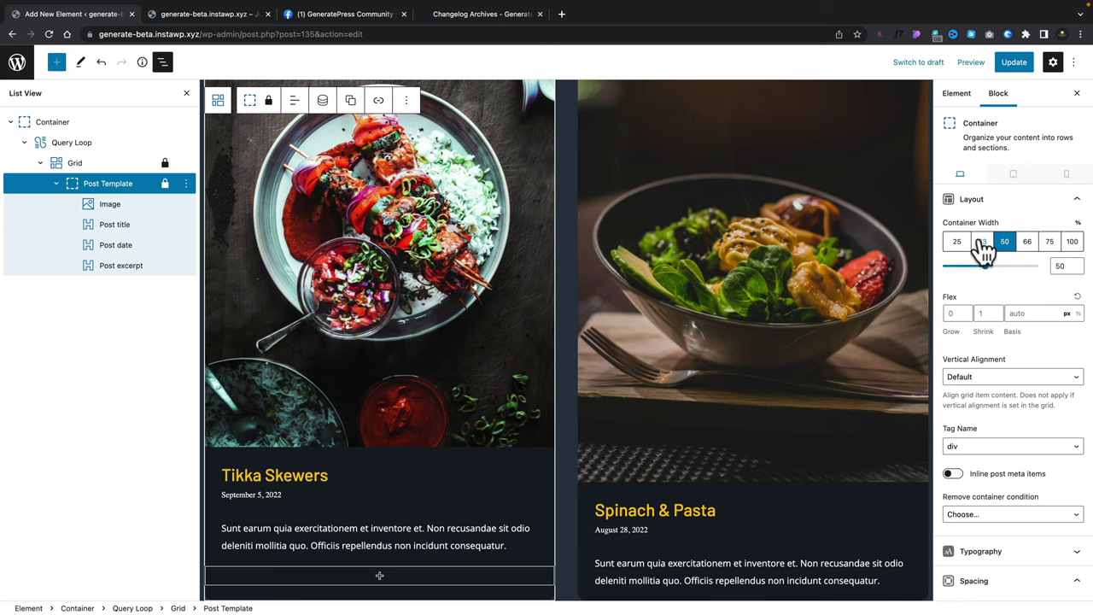
click(982, 241)
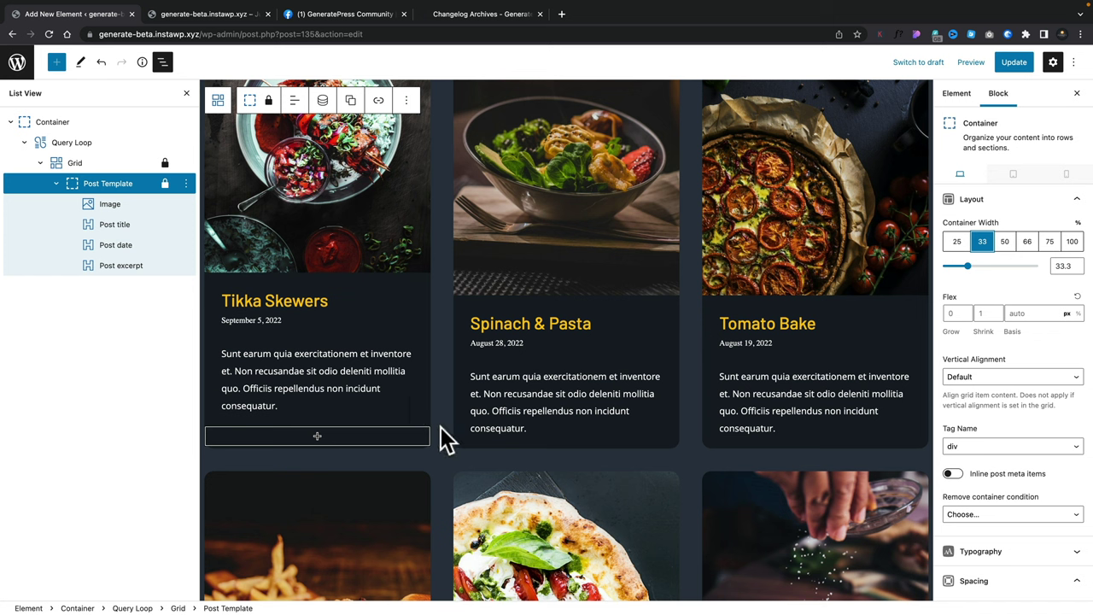
click(442, 374)
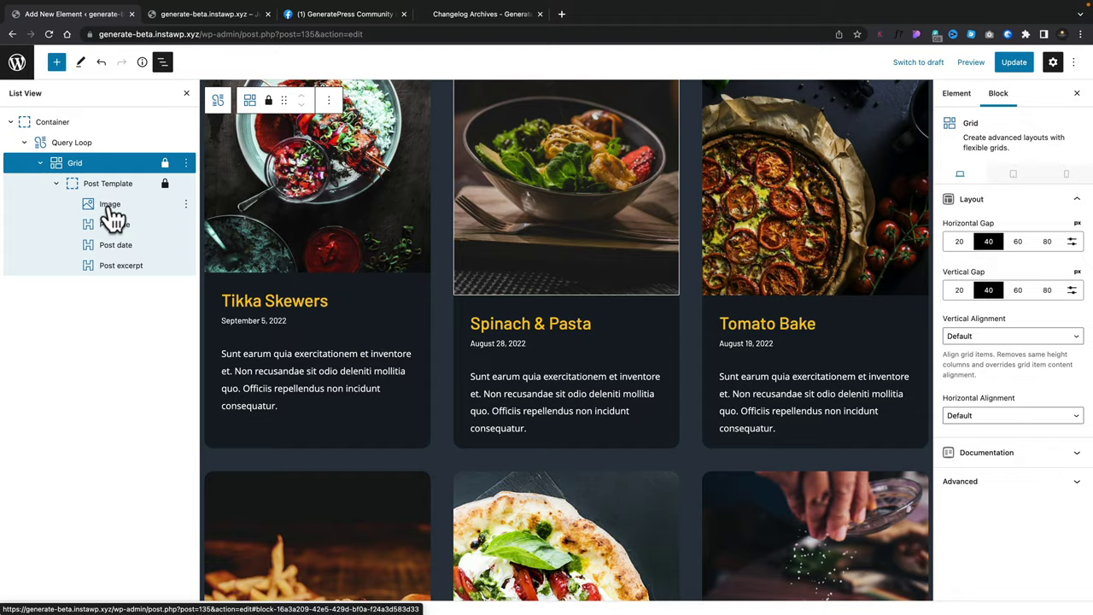
- Set the dynamic link source of the card's Image block to Single post
click(108, 209)
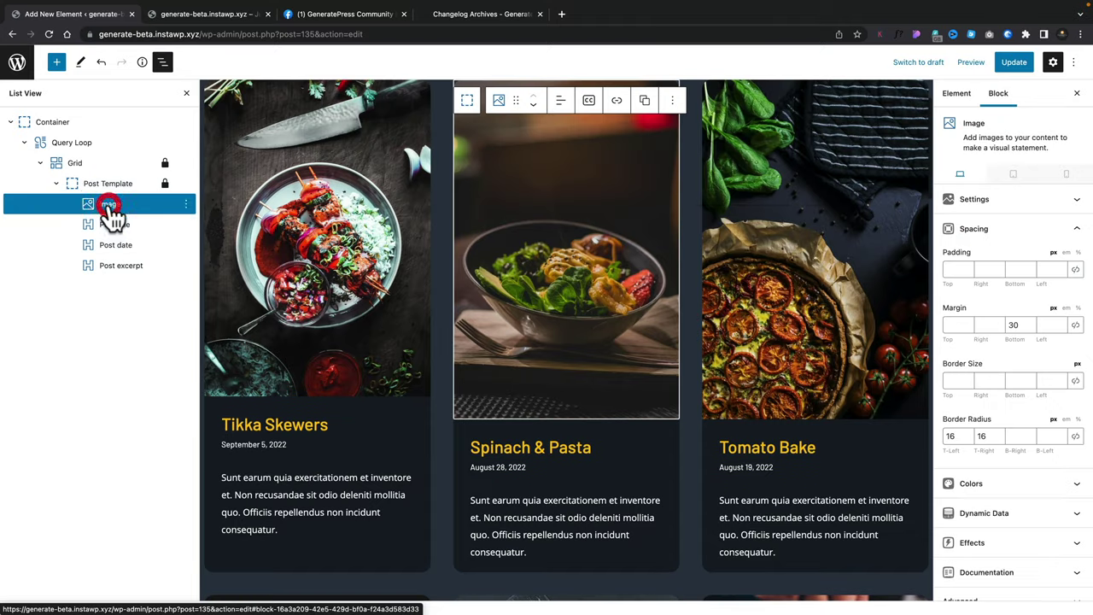
scroll(1031, 513, down, 1)
click(1028, 504)
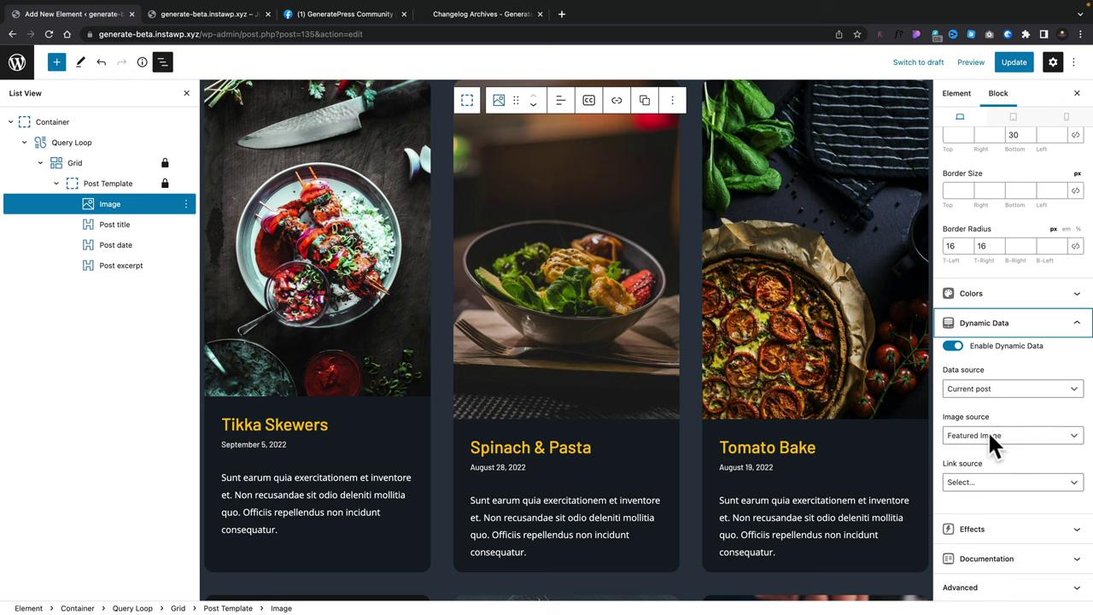
click(963, 479)
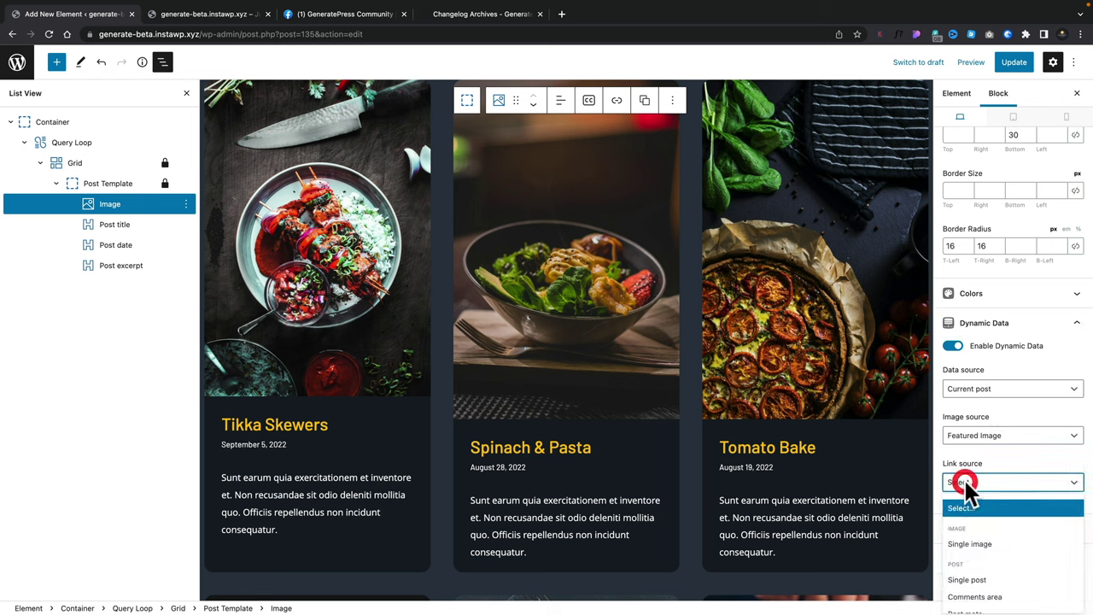
click(968, 579)
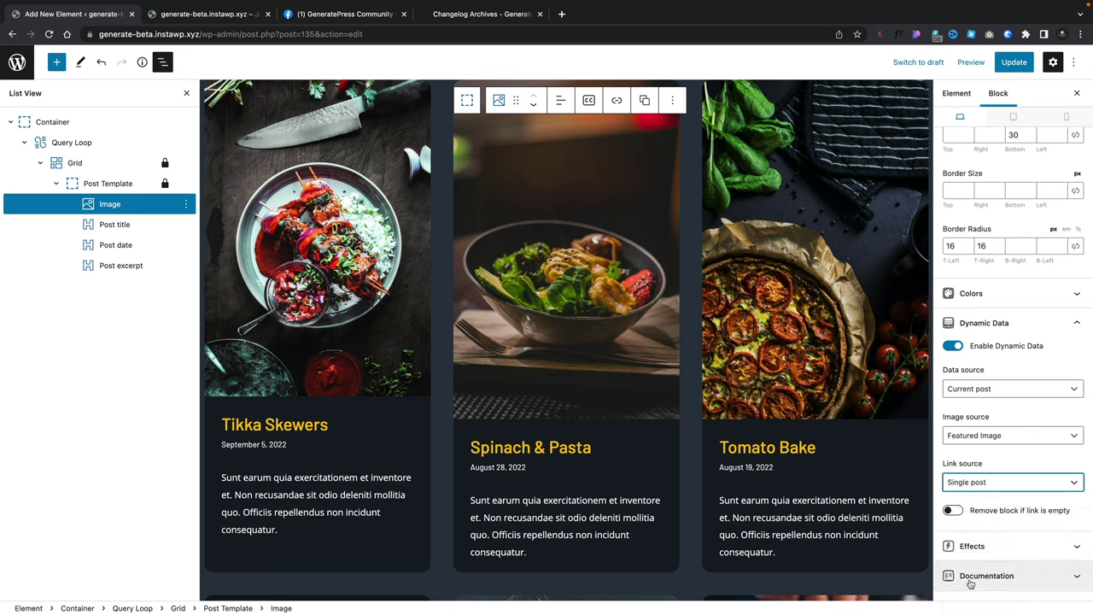
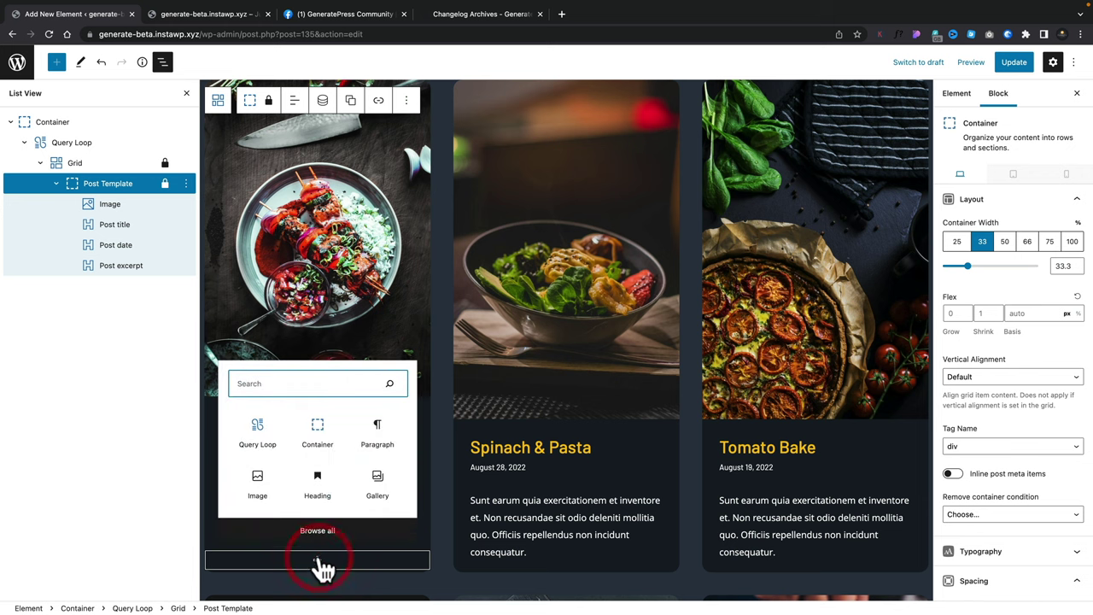
- Add a GenerateBlocks Buttons block below the excerpt inside the Post Template
click(317, 385)
text(butto)
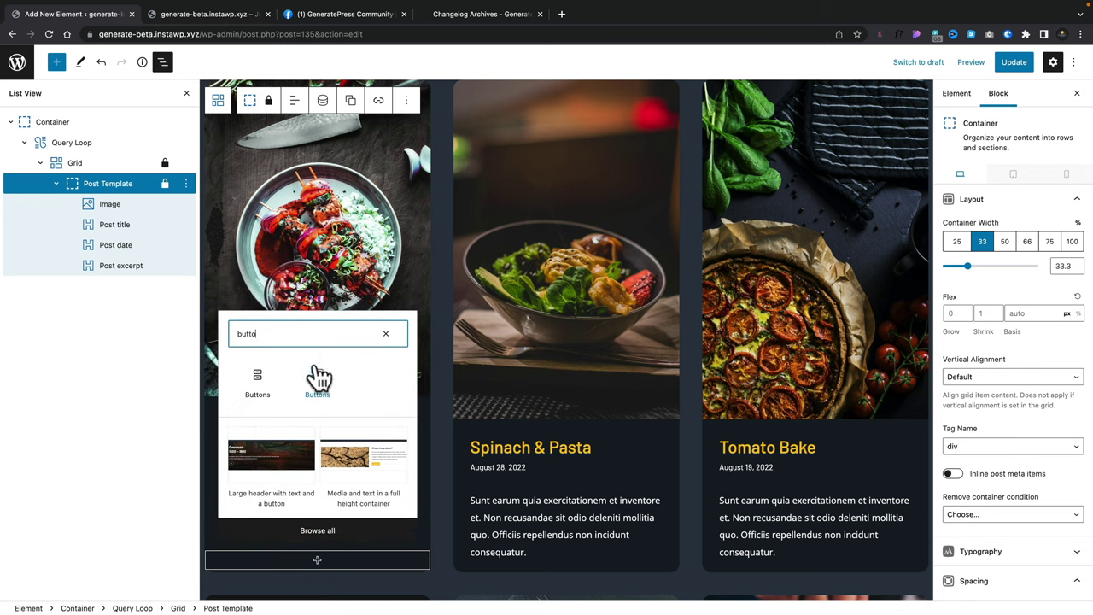
click(317, 381)
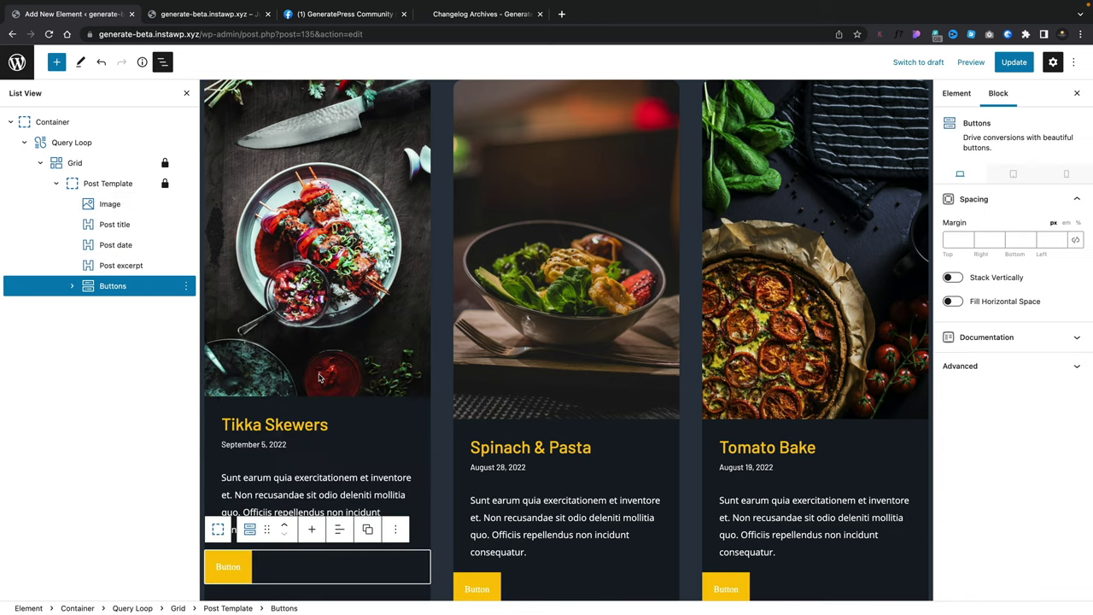
- Expand the Buttons block in the block list and make its button fill the horizontal space
click(72, 285)
click(137, 290)
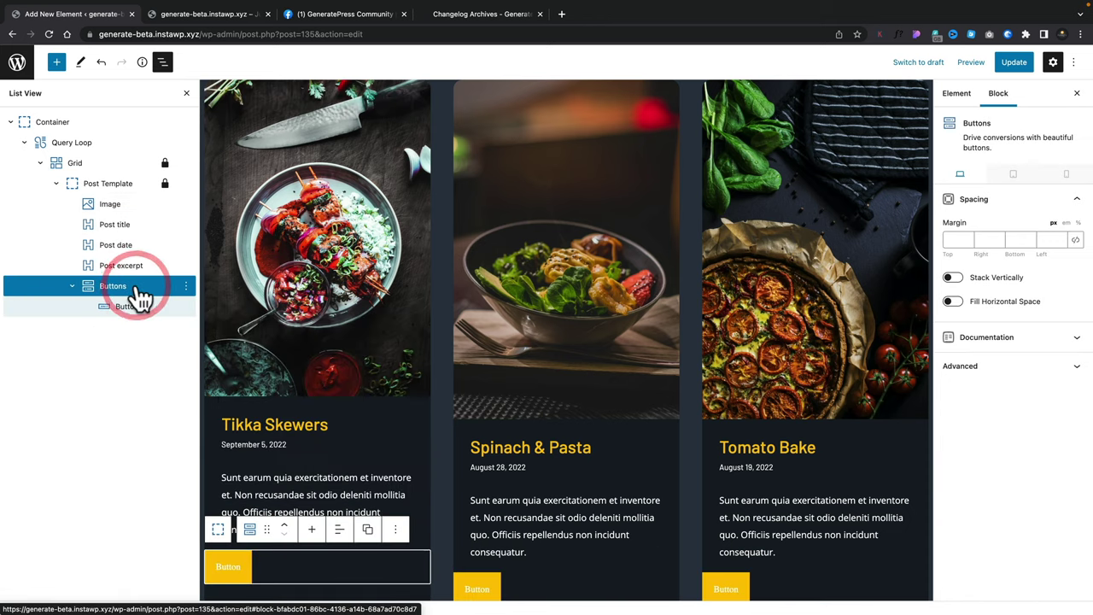
click(954, 302)
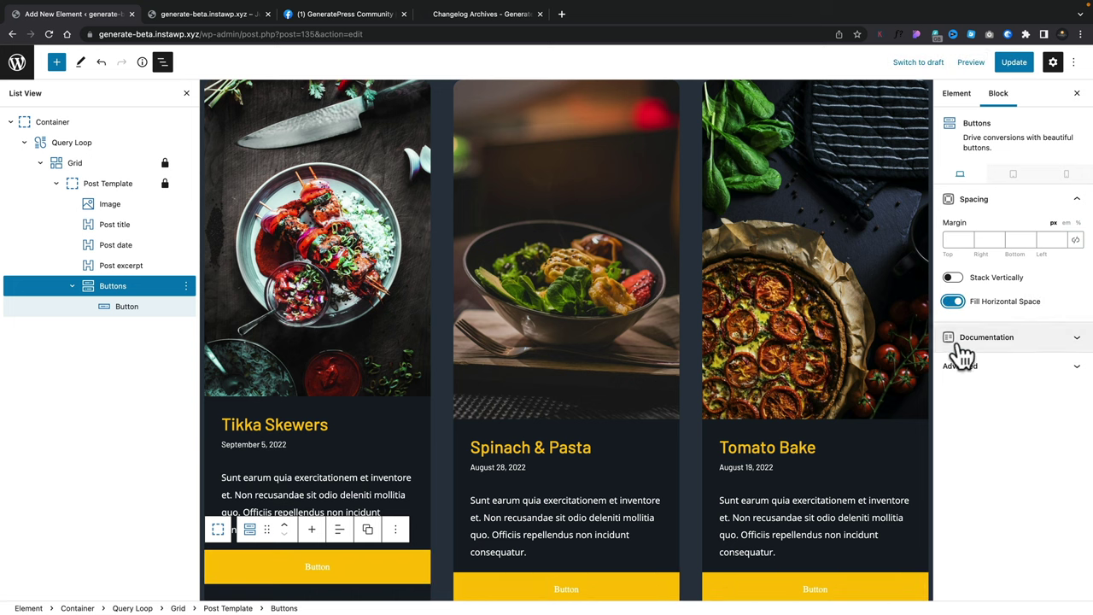
scroll(403, 533, down, 5)
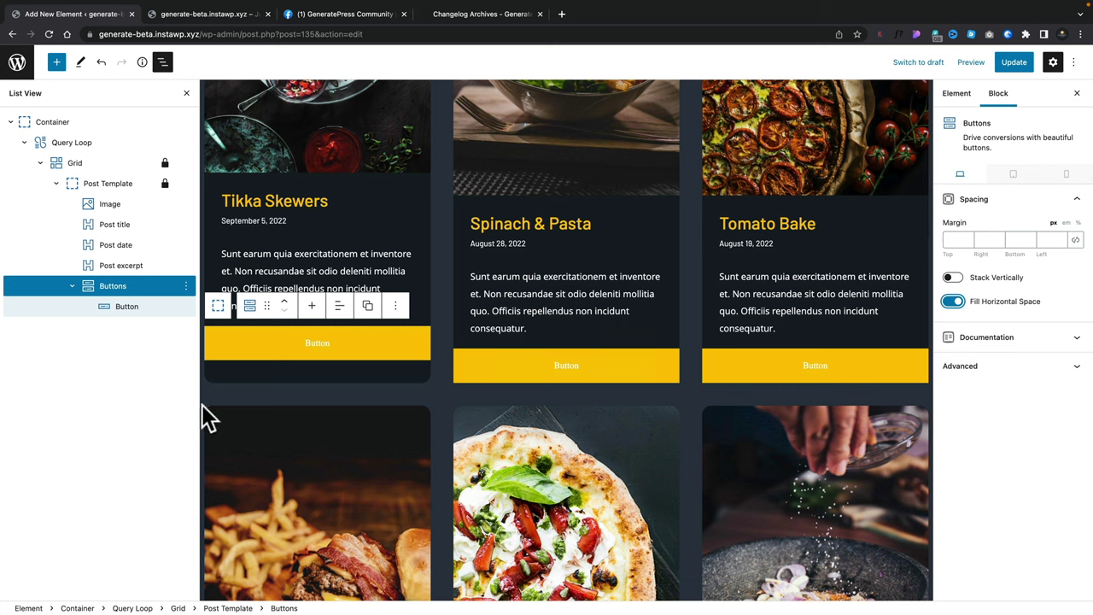
- Set the Button's normal background color to dark blue #2d3e57, based on the contrast-2 palette color
click(128, 309)
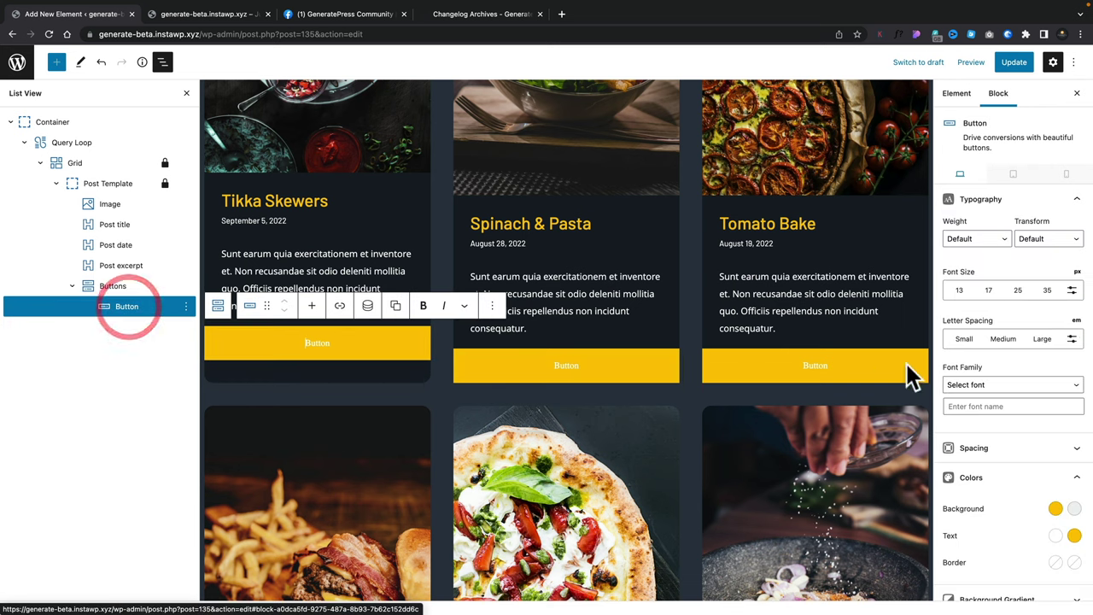
click(1055, 508)
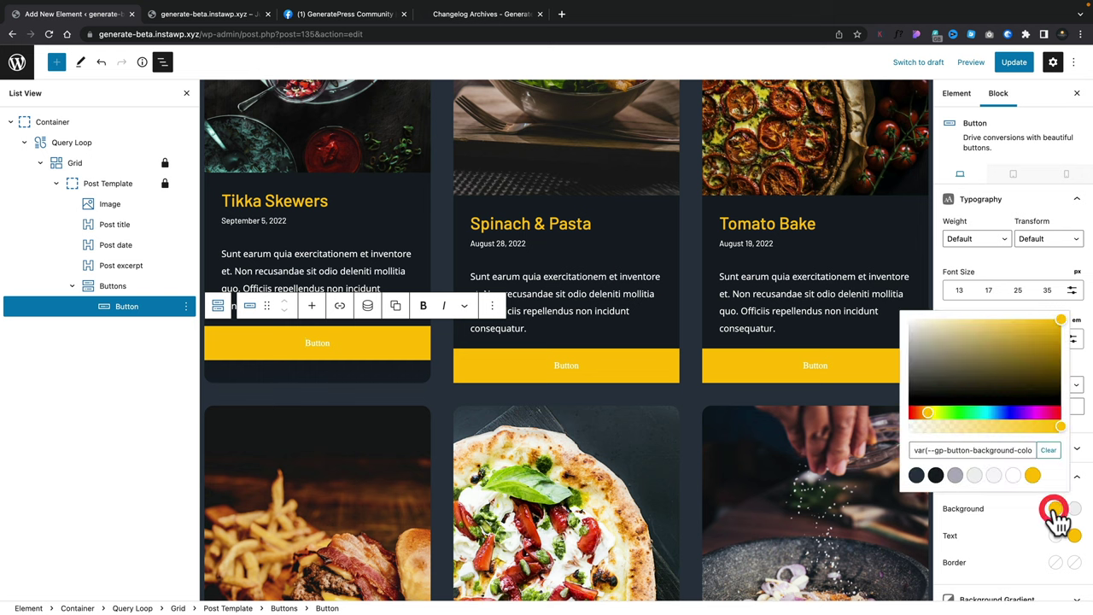
click(952, 475)
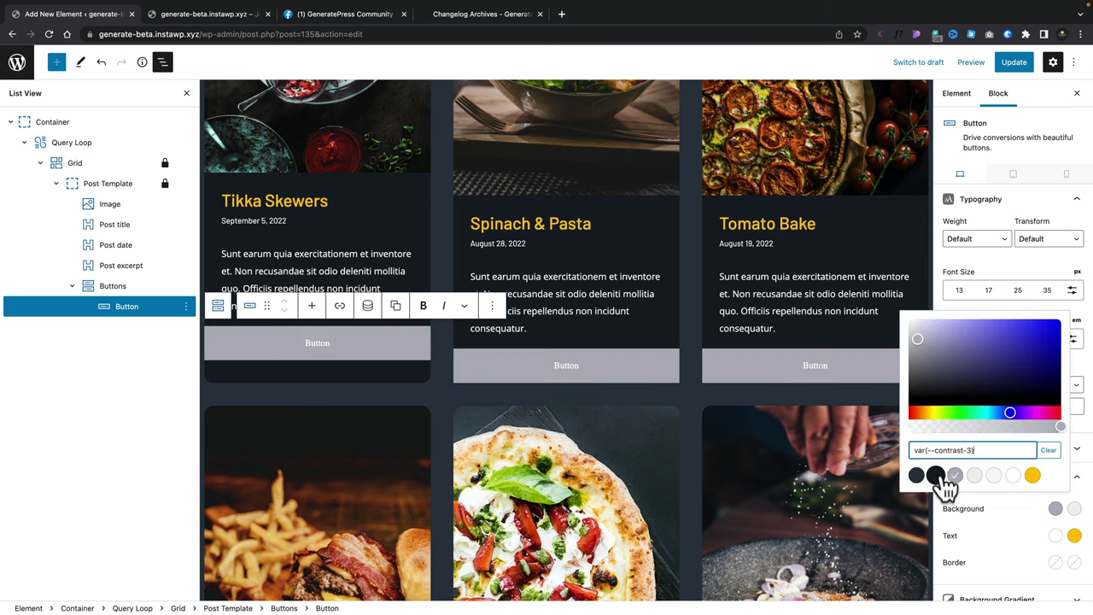
click(935, 475)
click(916, 476)
click(935, 475)
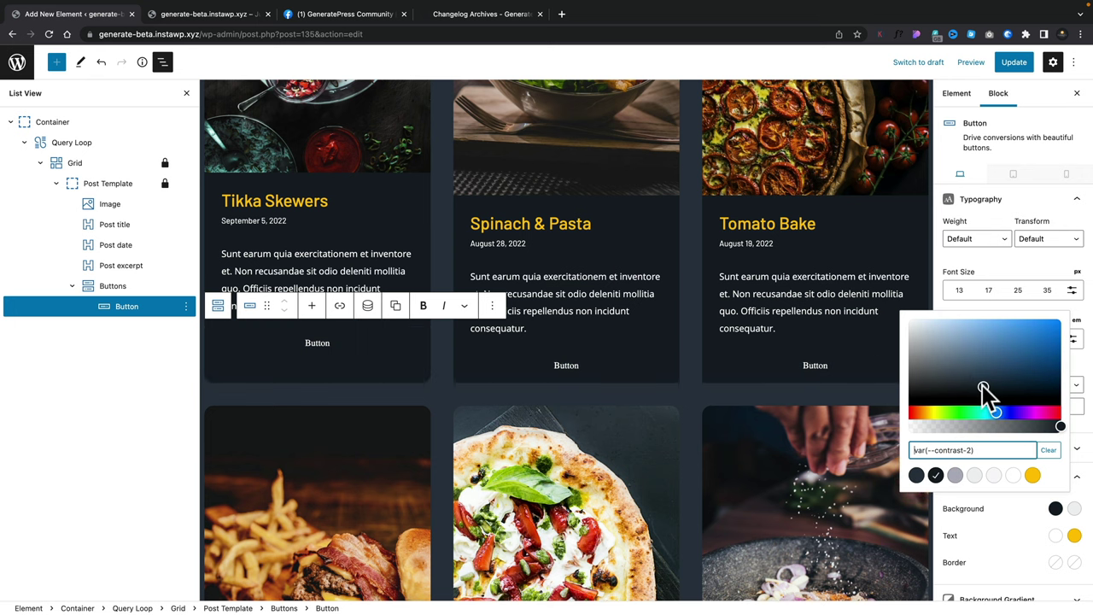
drag(982, 378, 981, 375)
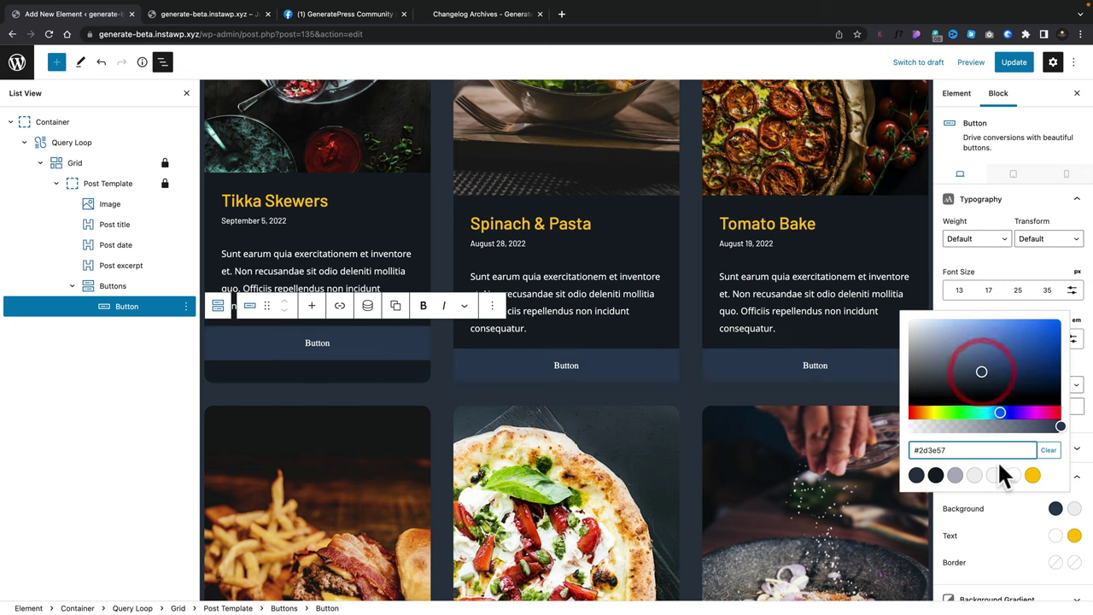
click(989, 529)
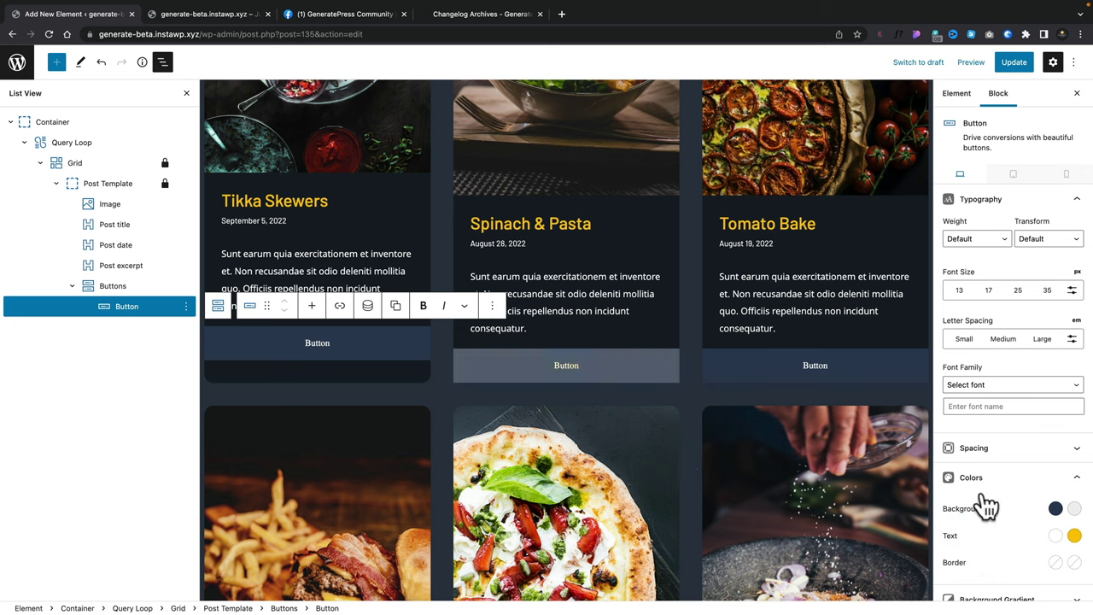
- Set the Button's hover background to the palette's yellow and its hover text color to var(--contrast-2)
click(1075, 508)
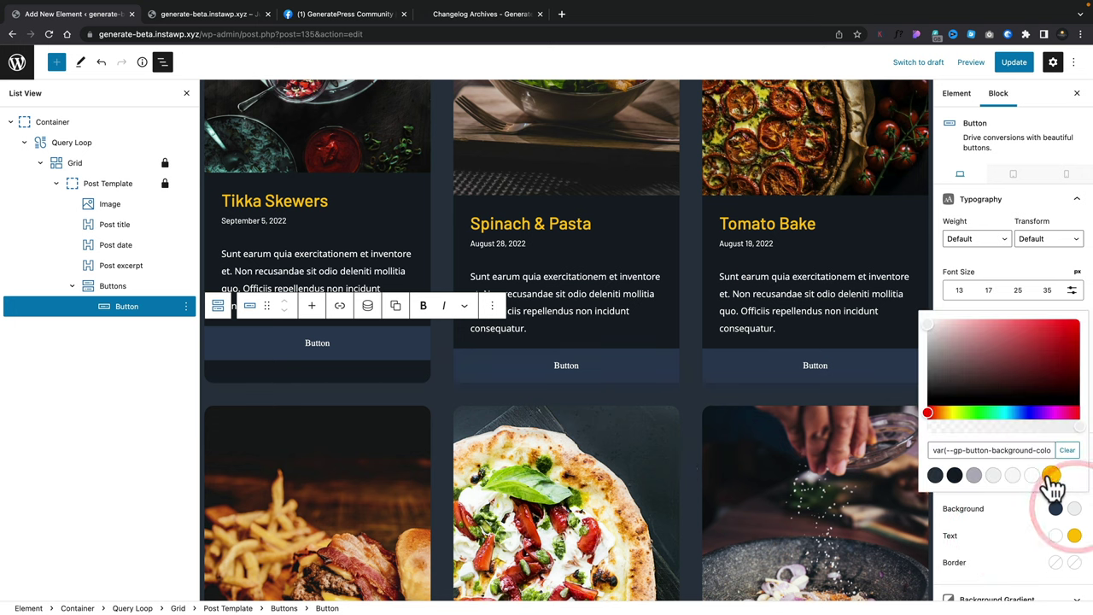
click(1051, 475)
click(1001, 546)
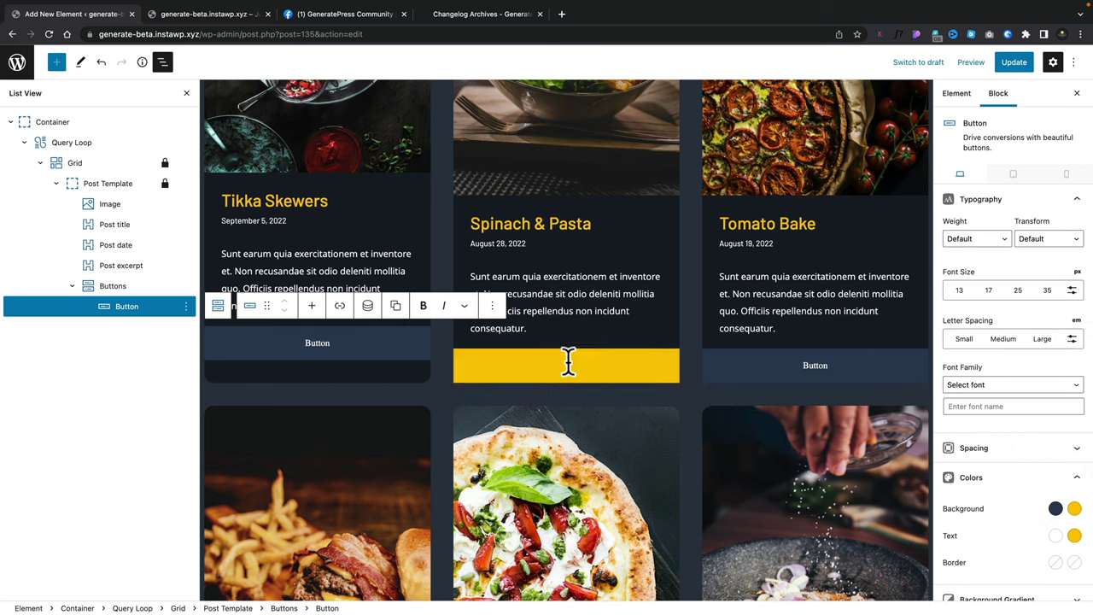
click(1074, 536)
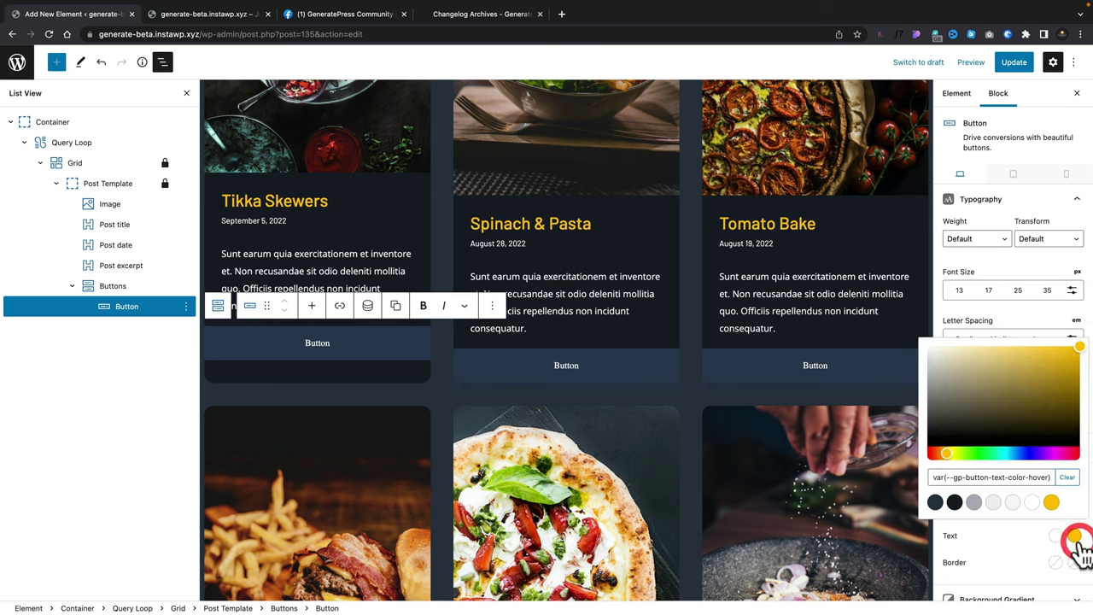
click(954, 502)
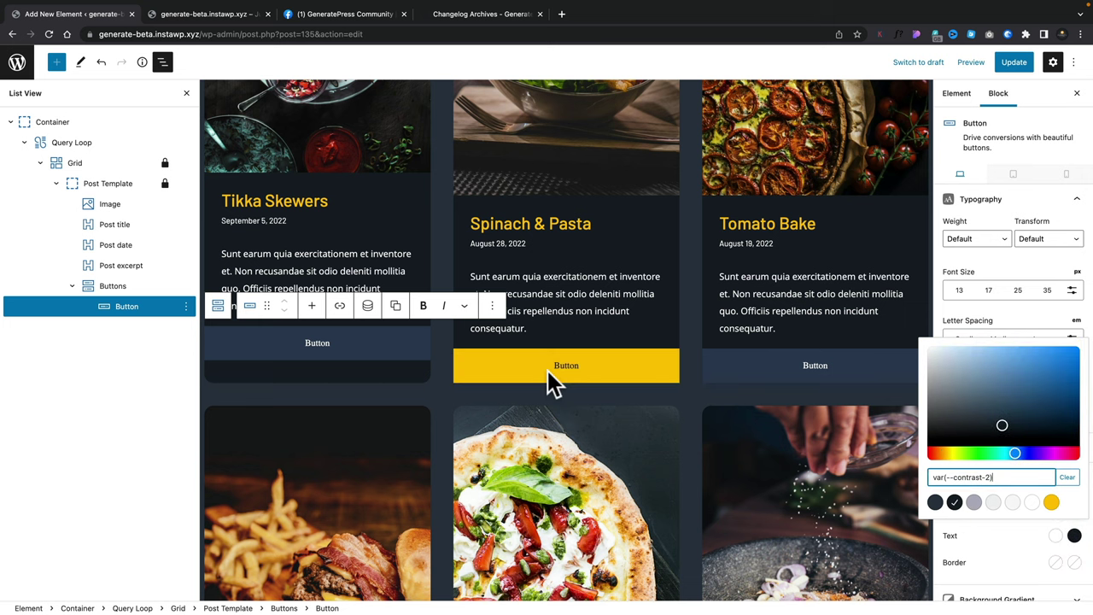
click(999, 569)
- Round the Button's bottom-right and bottom-left corners with a border radius of 16 px each
scroll(1002, 571, down, 3)
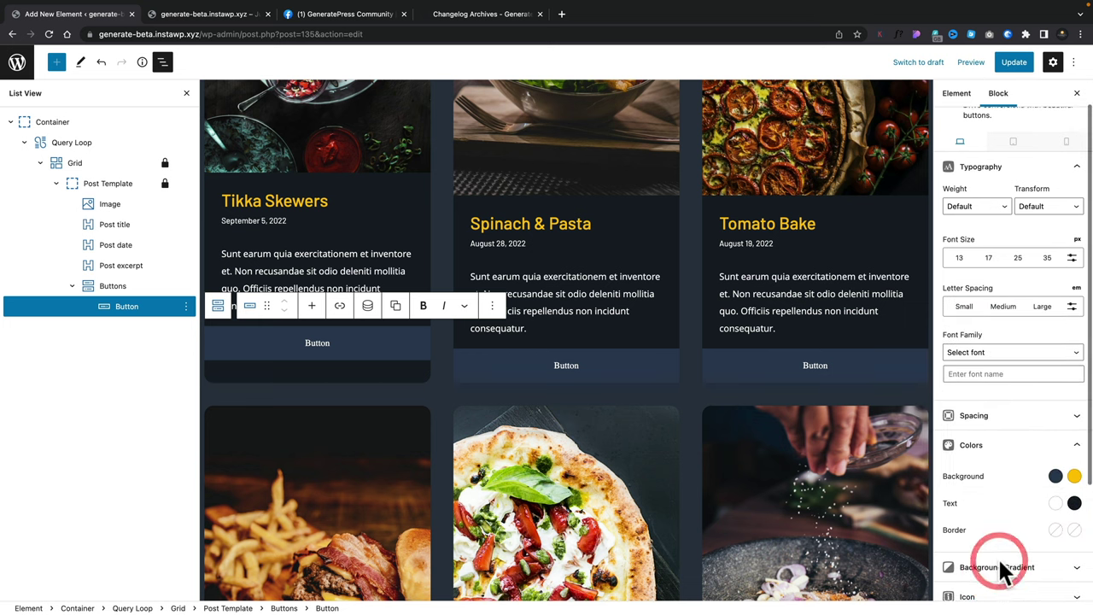
scroll(1004, 574, up, 2)
scroll(1004, 574, down, 2)
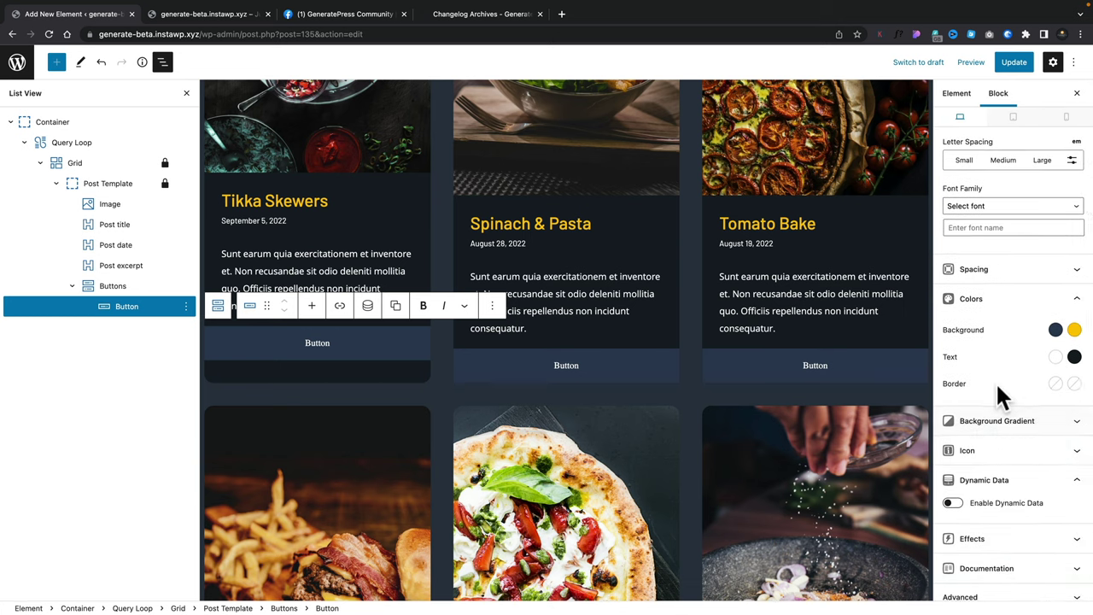
scroll(1000, 395, up, 4)
click(1006, 203)
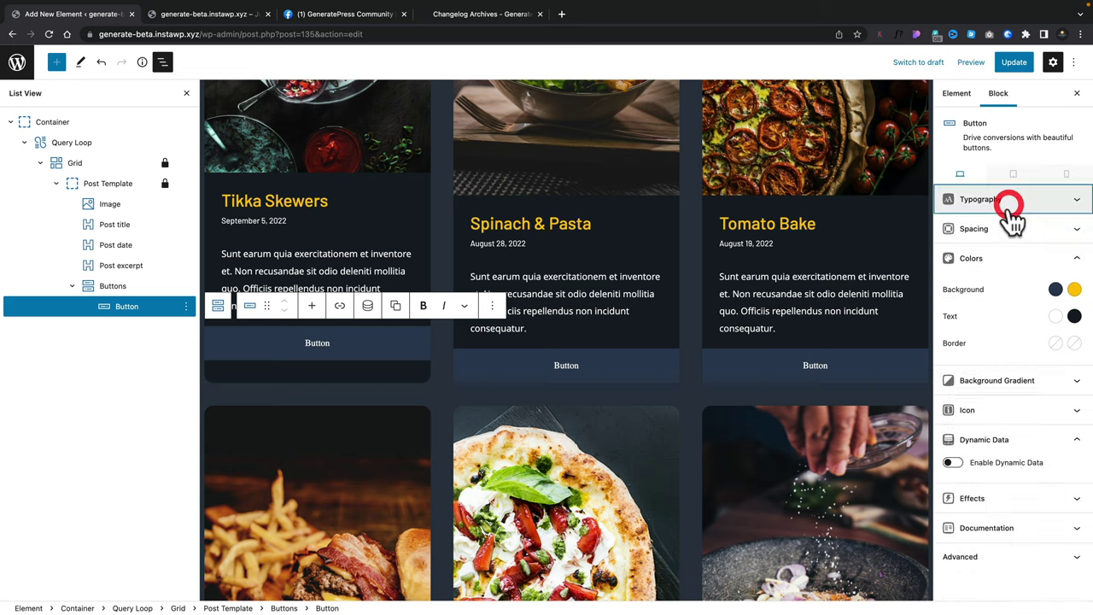
click(1005, 229)
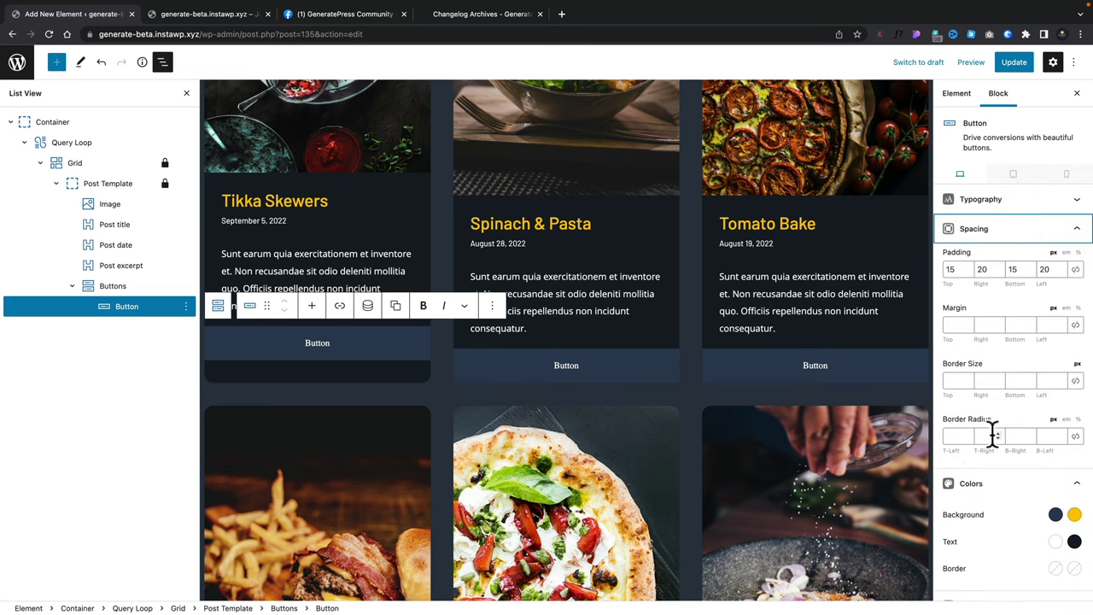
click(1013, 437)
text(1)
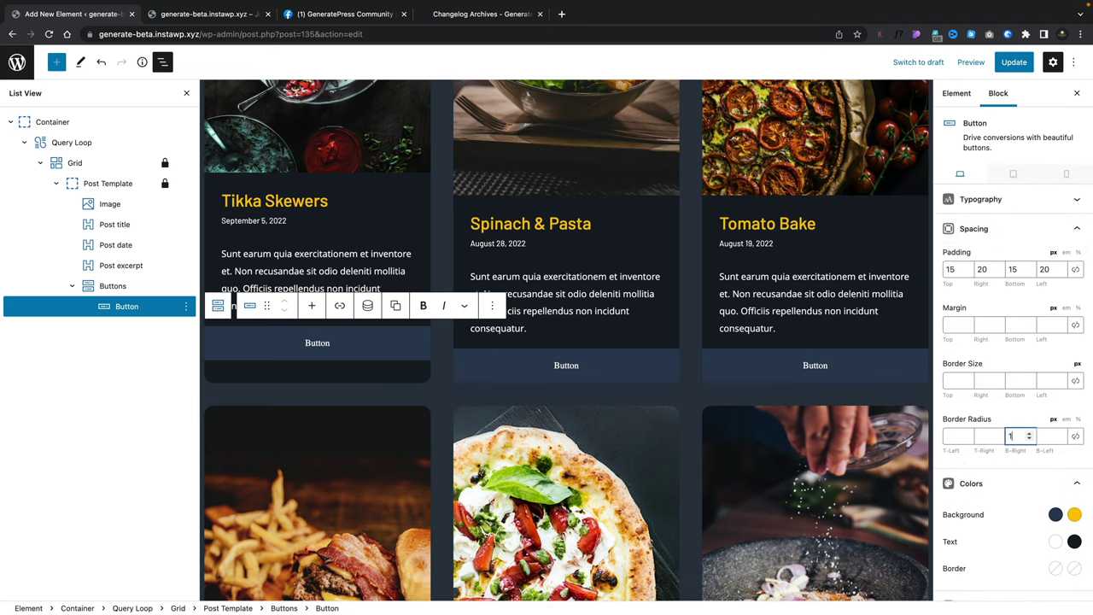
text(6)
click(1047, 436)
text(16)
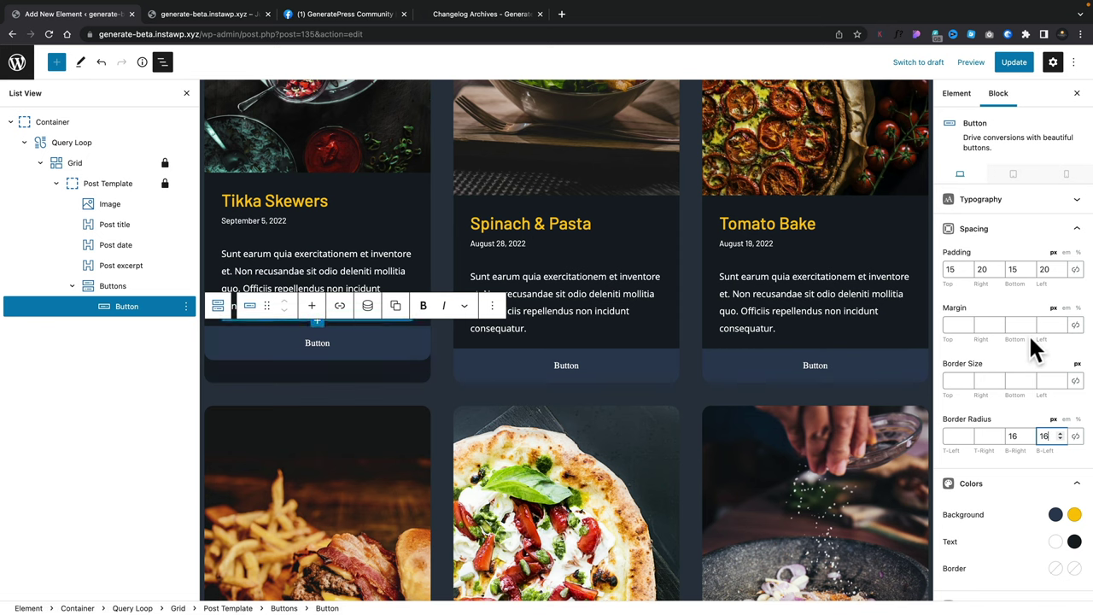
- Set the Button's font family to barlow and its font weight to 500
click(1018, 211)
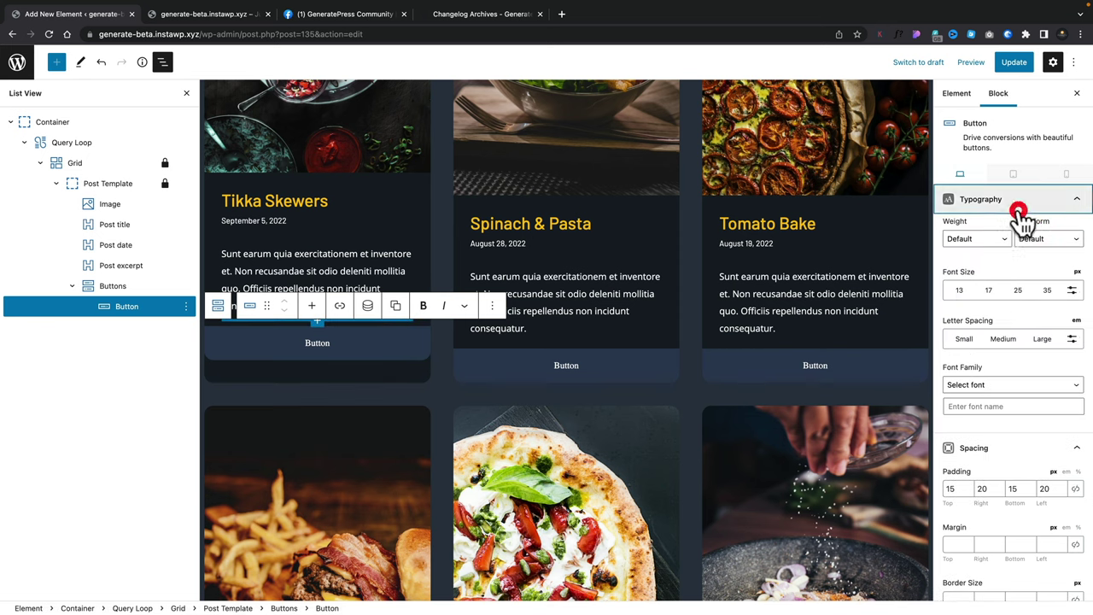
click(1002, 404)
text(ba)
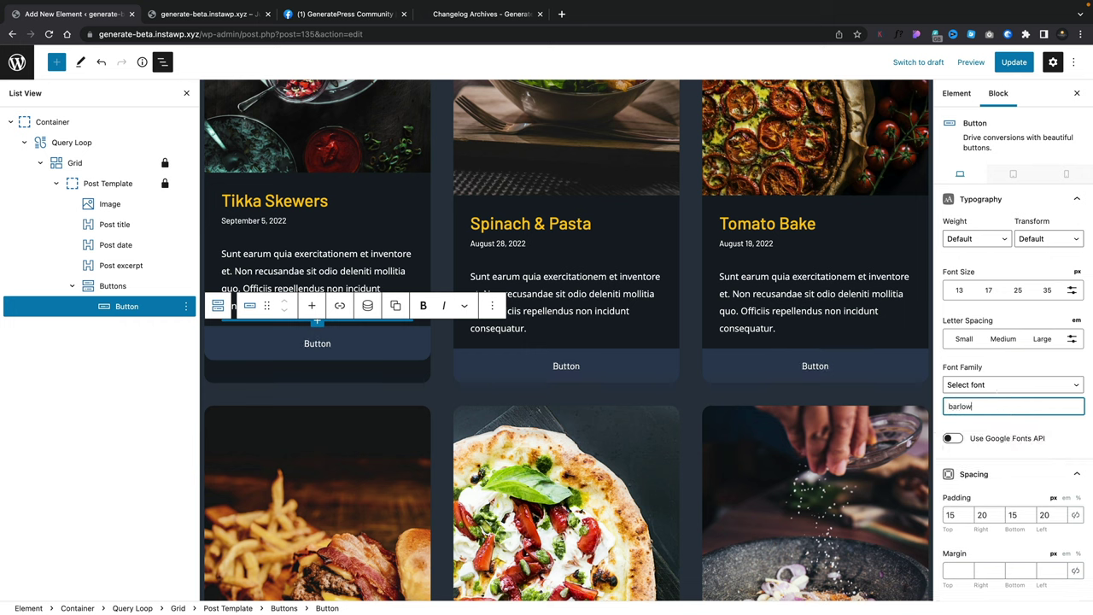
text(rlow)
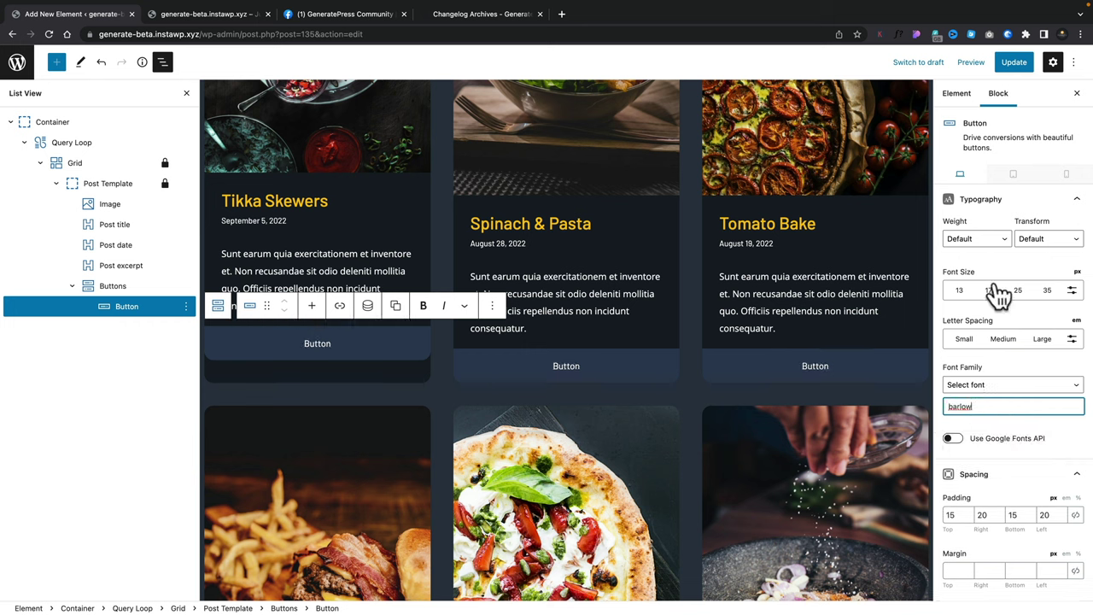
click(988, 244)
click(972, 328)
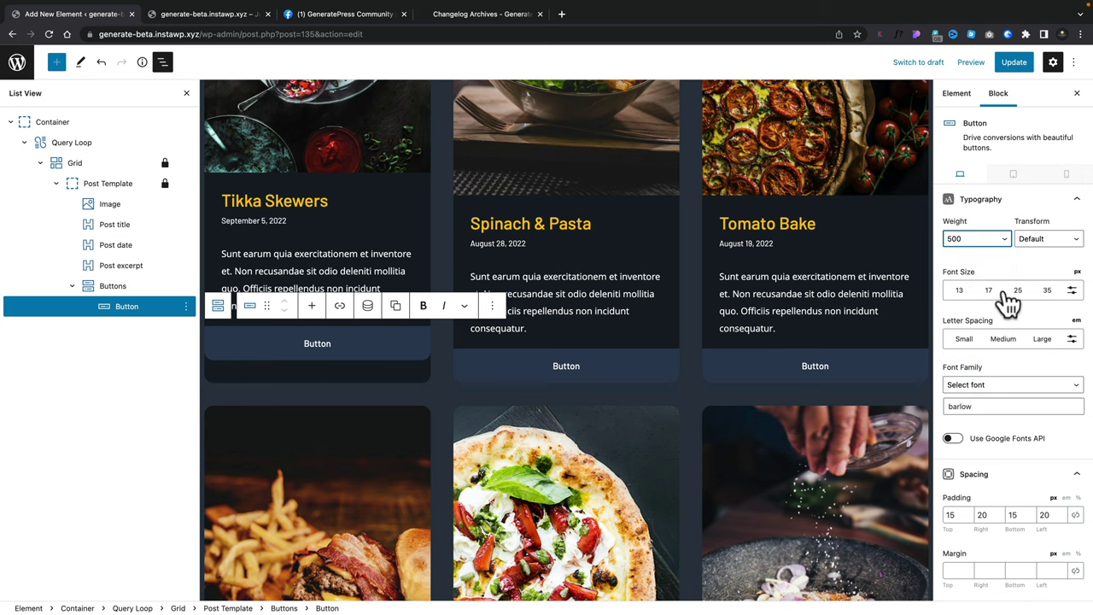
- Set the Button's font size to a custom 1.2 em
click(1072, 290)
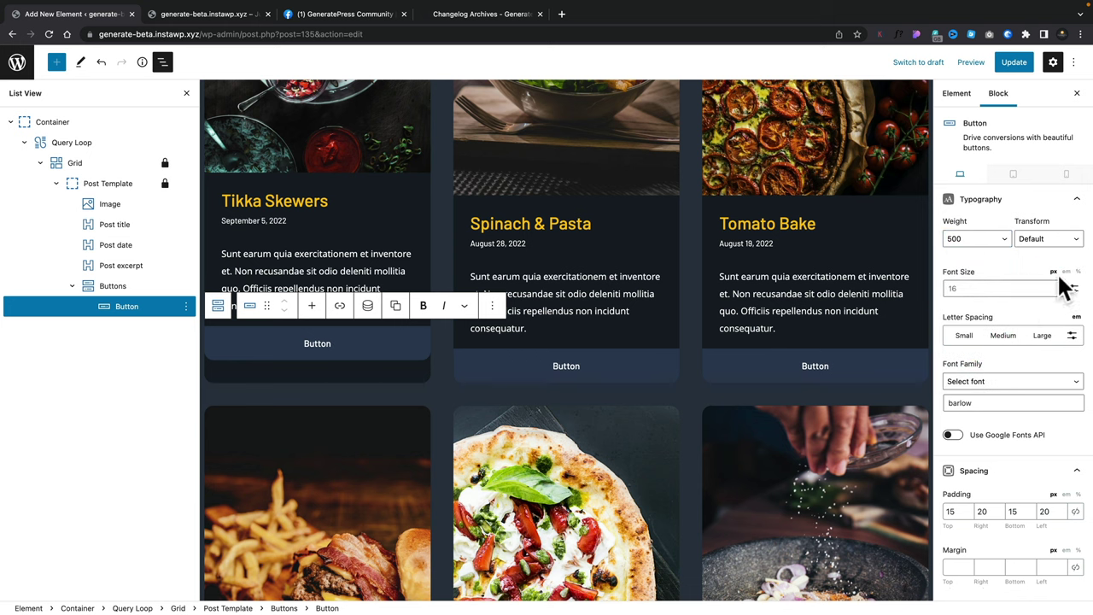
click(1066, 272)
click(971, 287)
text(1.2)
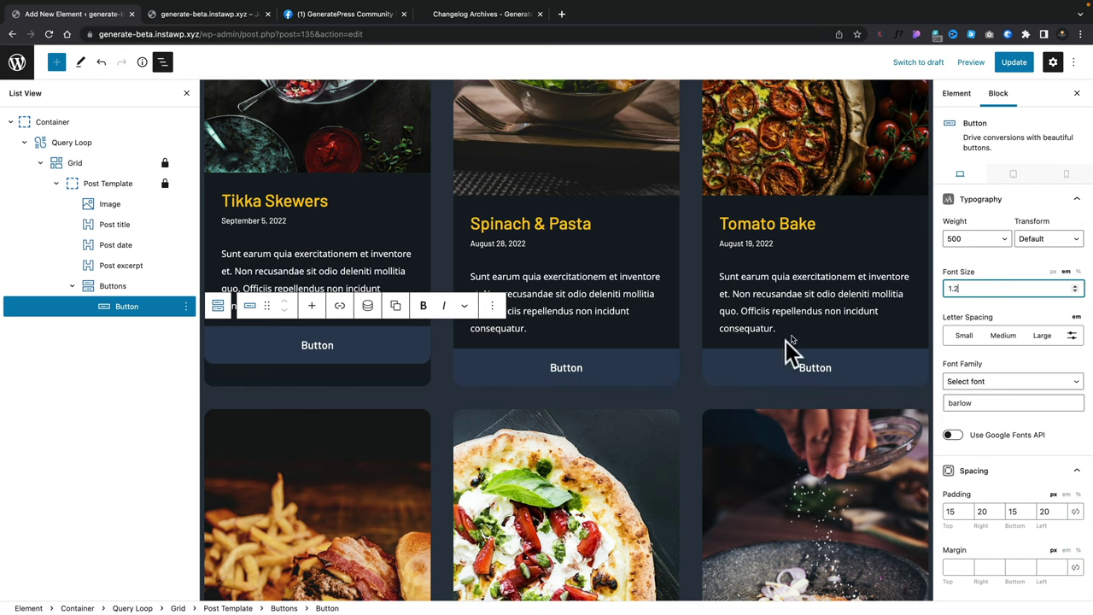
- Change the button label in the post cards to "View Recipe"
click(578, 367)
double_click(578, 367)
text(View Recipe)
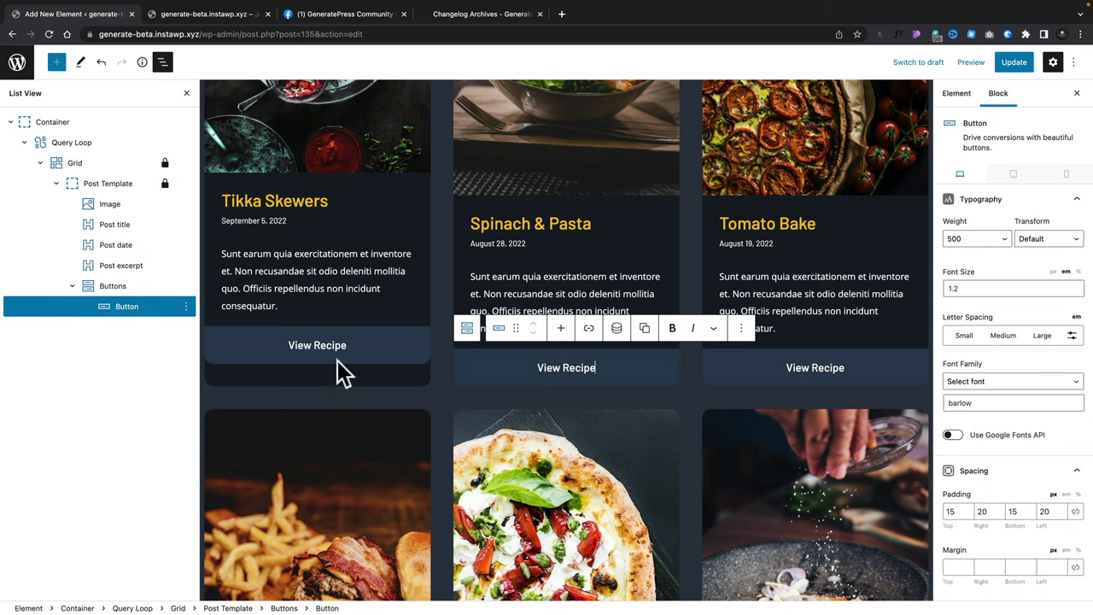
click(329, 346)
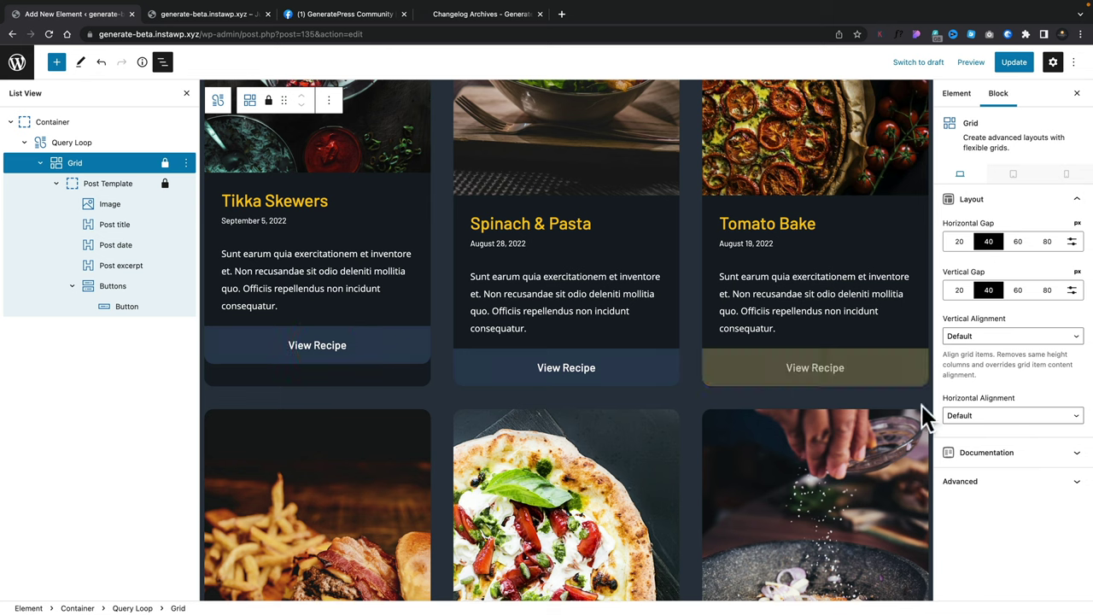
- Enable dynamic data on the Button and set its link source to Single post
click(141, 307)
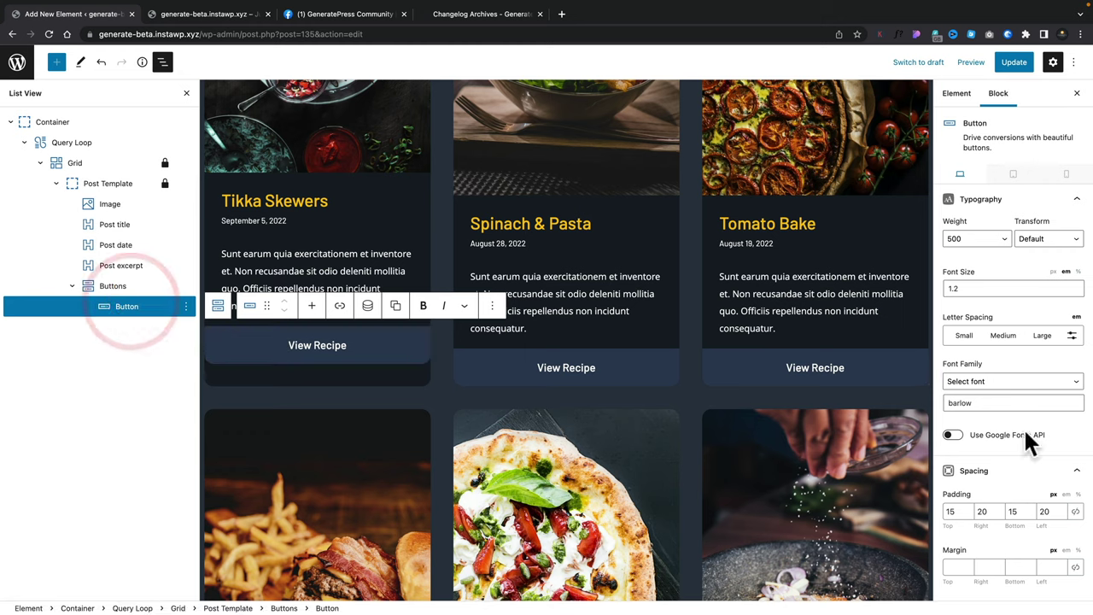
scroll(1019, 444, down, 5)
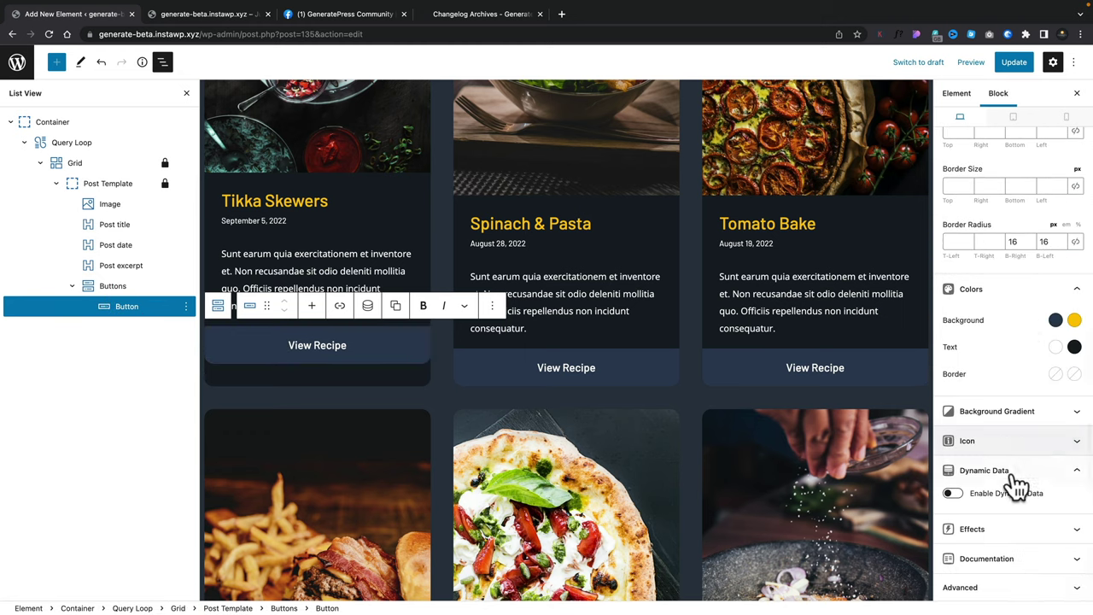
click(952, 492)
scroll(997, 523, down, 3)
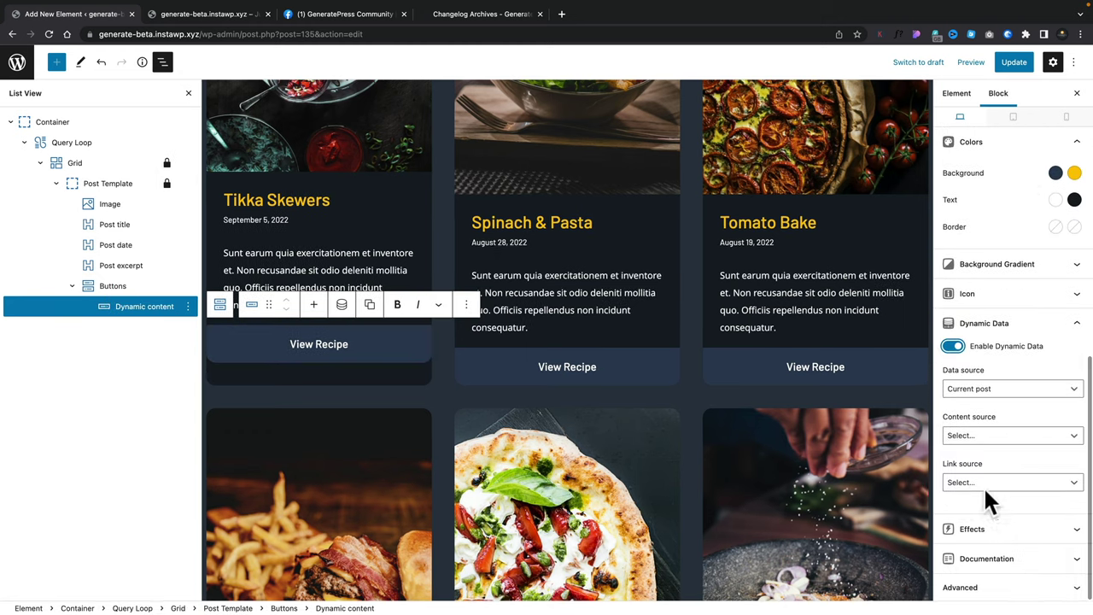
click(983, 483)
click(984, 543)
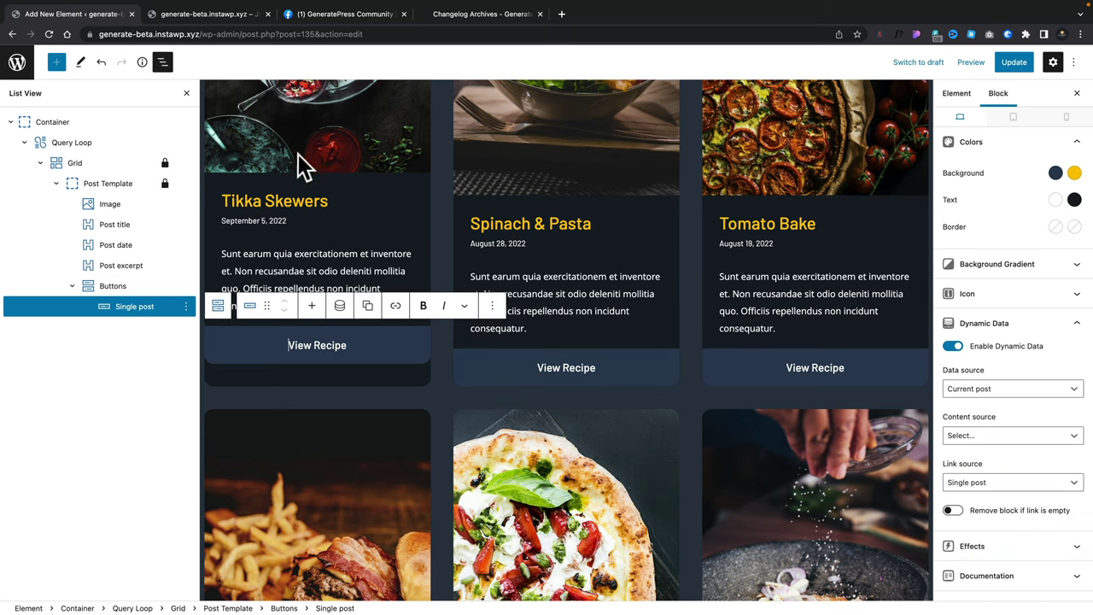
- Save the updated loop template and reload the site's front page in its browser tab
scroll(340, 290, up, 5)
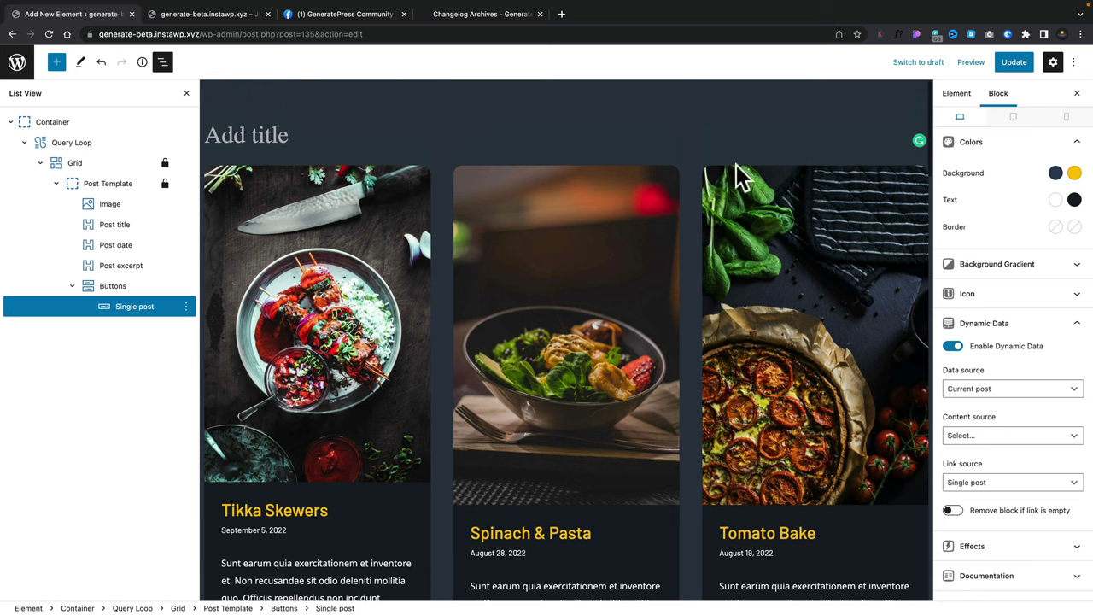
click(1016, 63)
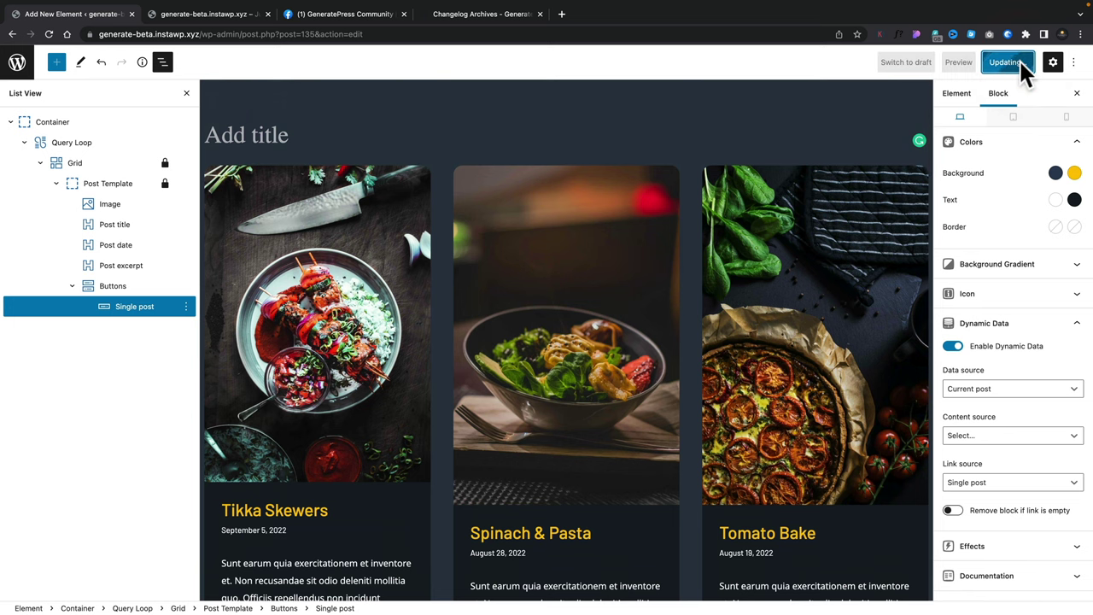
click(208, 16)
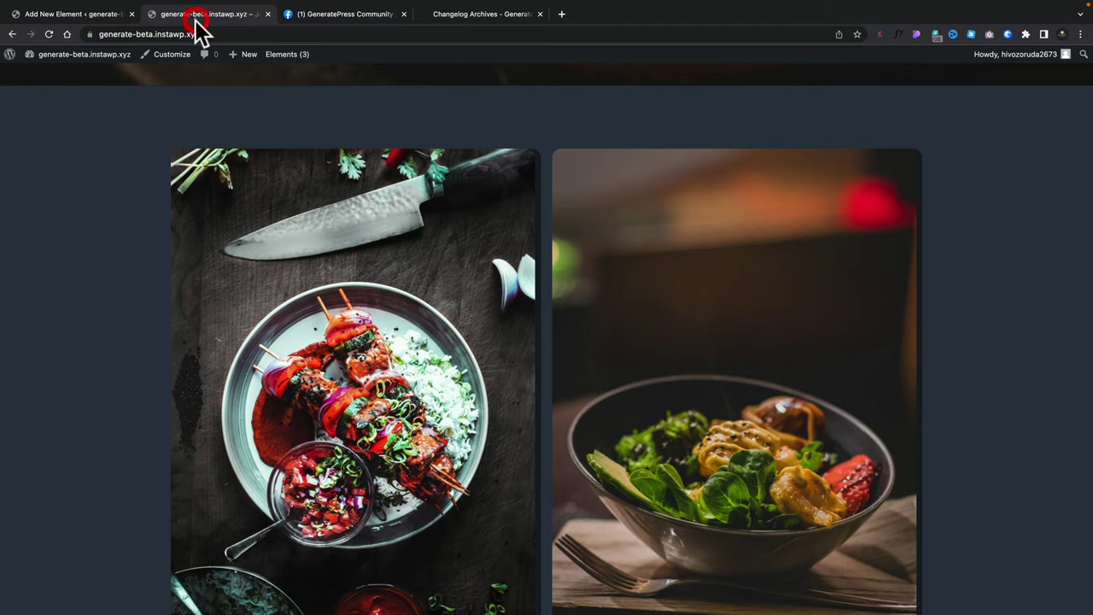
click(48, 34)
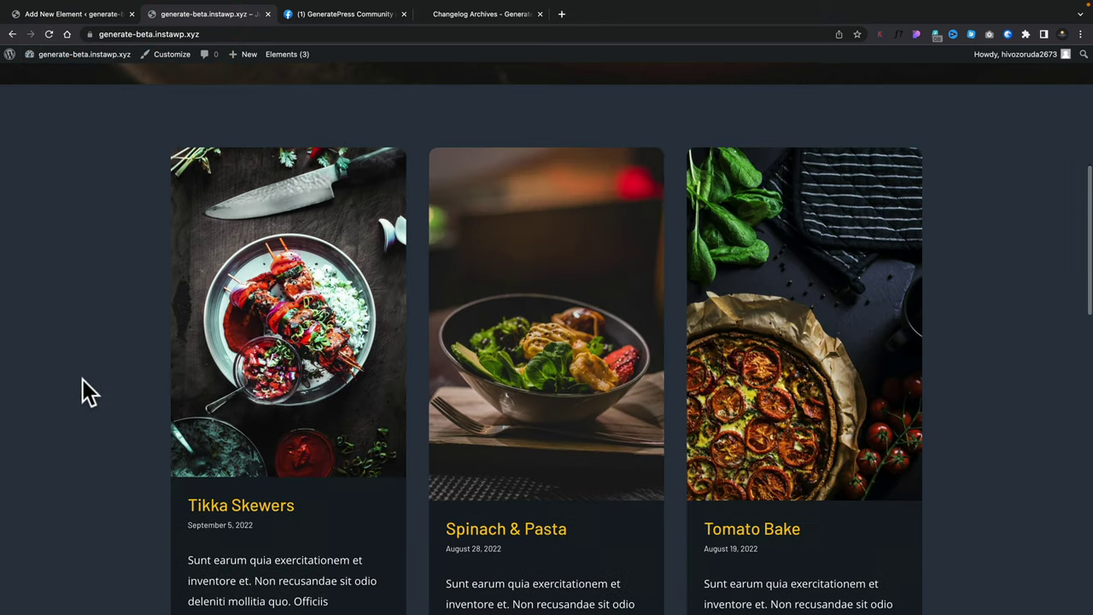
- Examine the recipe cards' layout, heights and View Recipe buttons on the site's front page
scroll(82, 384, down, 5)
scroll(82, 379, up, 1)
scroll(82, 379, down, 2)
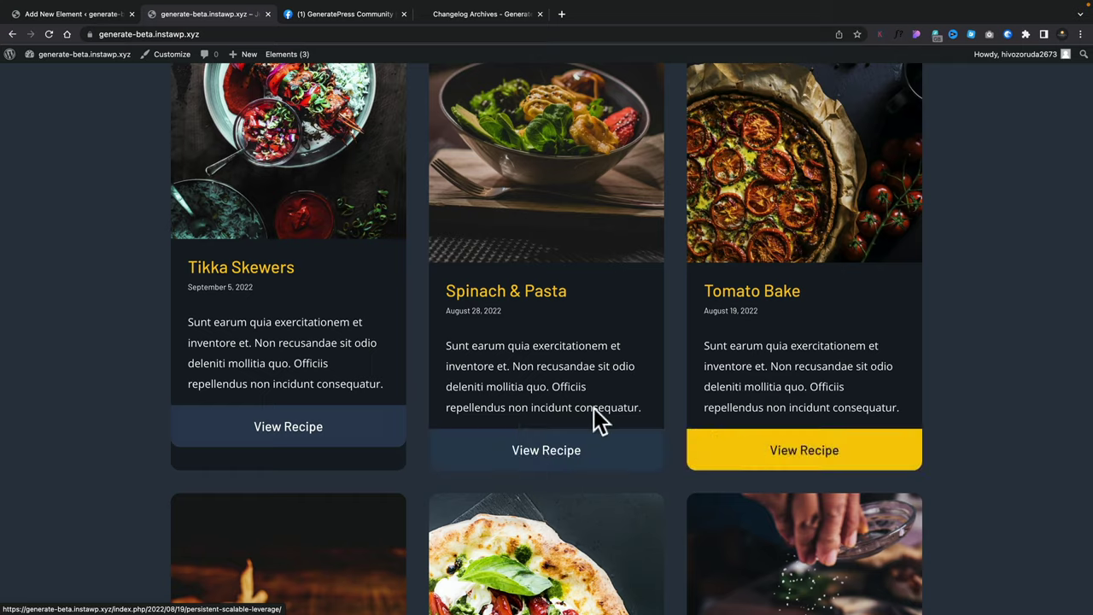
scroll(47, 248, up, 4)
scroll(45, 243, up, 2)
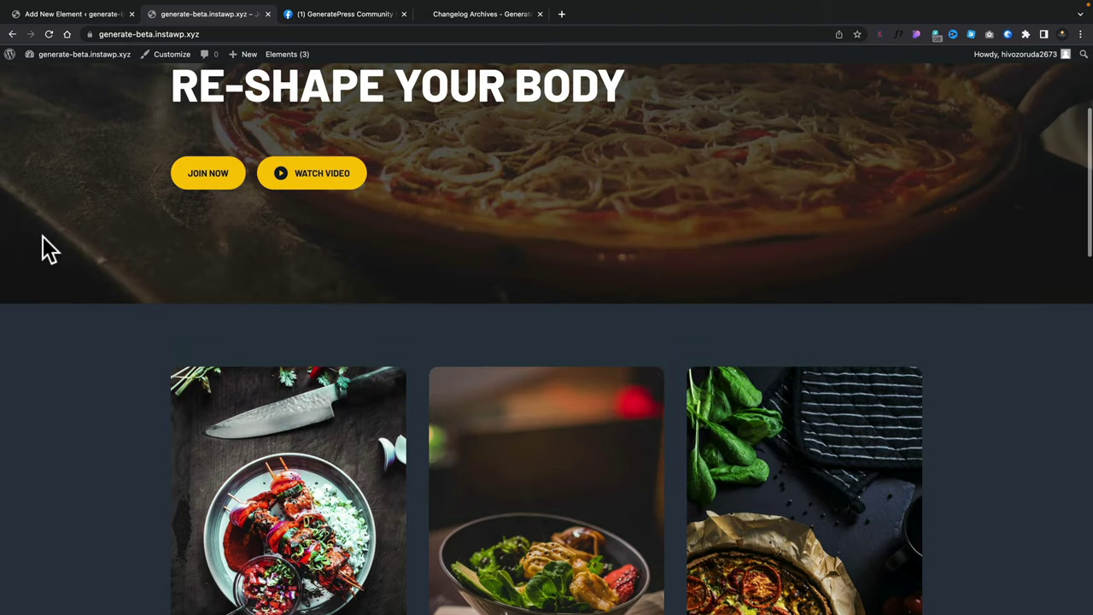
scroll(45, 244, down, 4)
scroll(43, 247, down, 2)
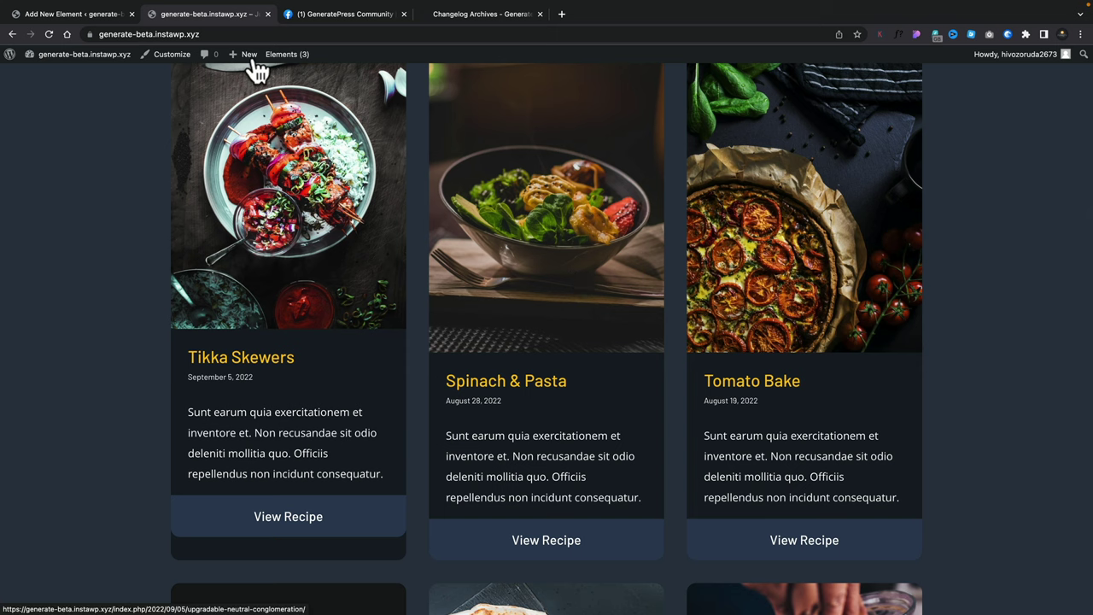
- Back in the template editor, set the post card Image's size to Large and its height to 600 px
click(91, 14)
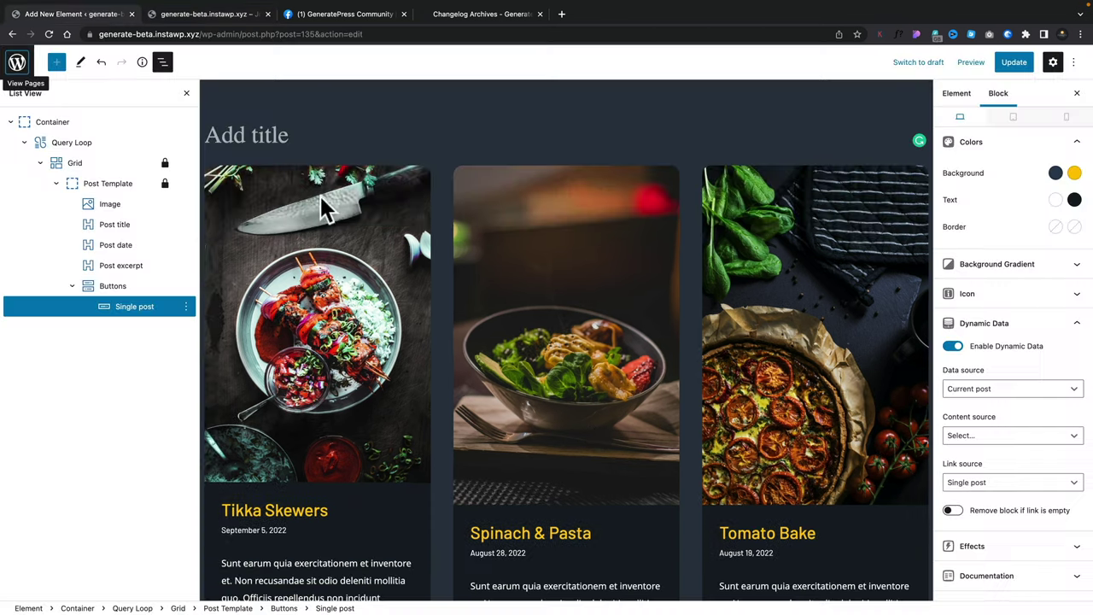
click(106, 207)
click(1020, 242)
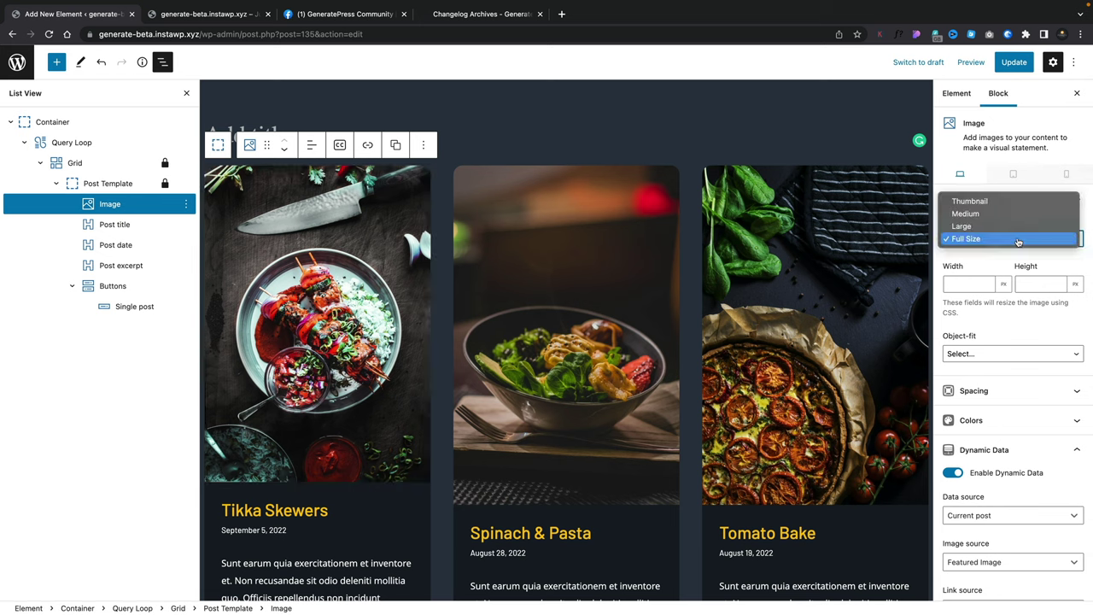
click(1012, 226)
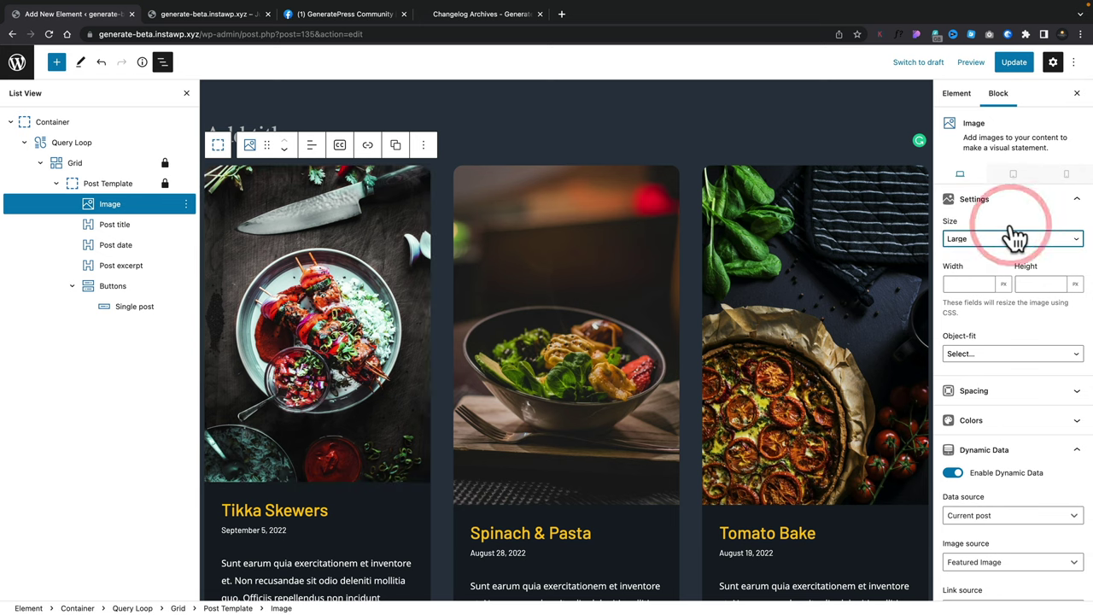
click(1036, 282)
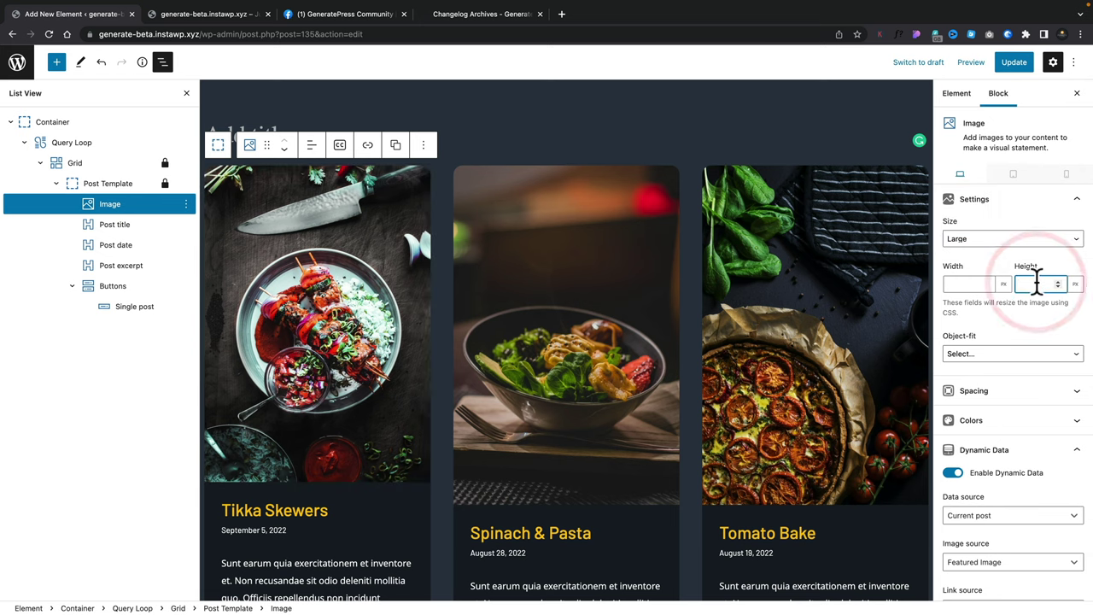
text(600)
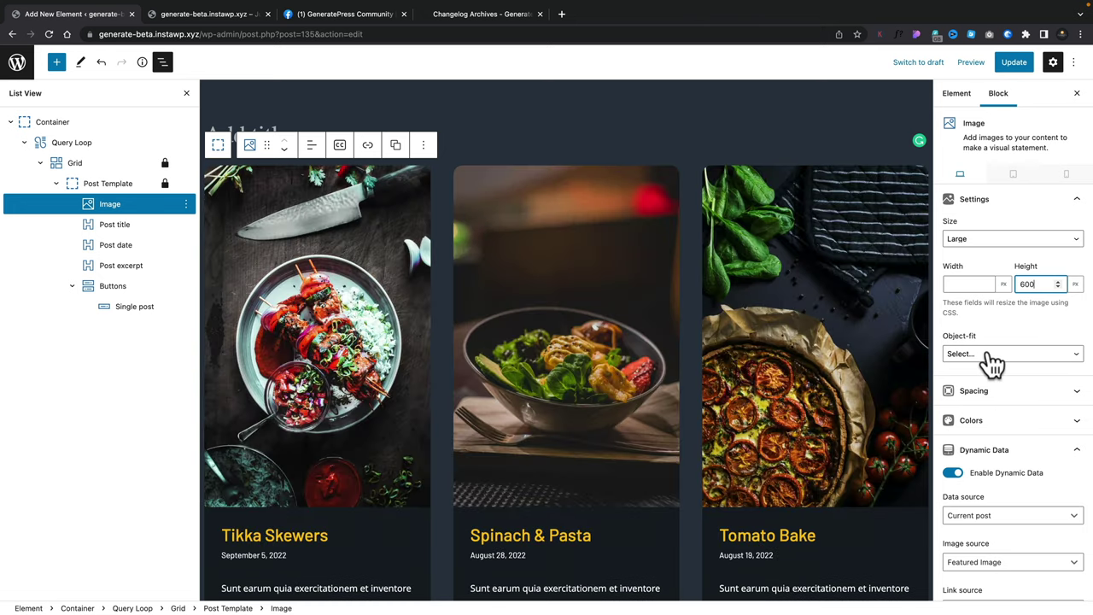
- Set the Image's object-fit to None and check the cards in both rows
click(990, 355)
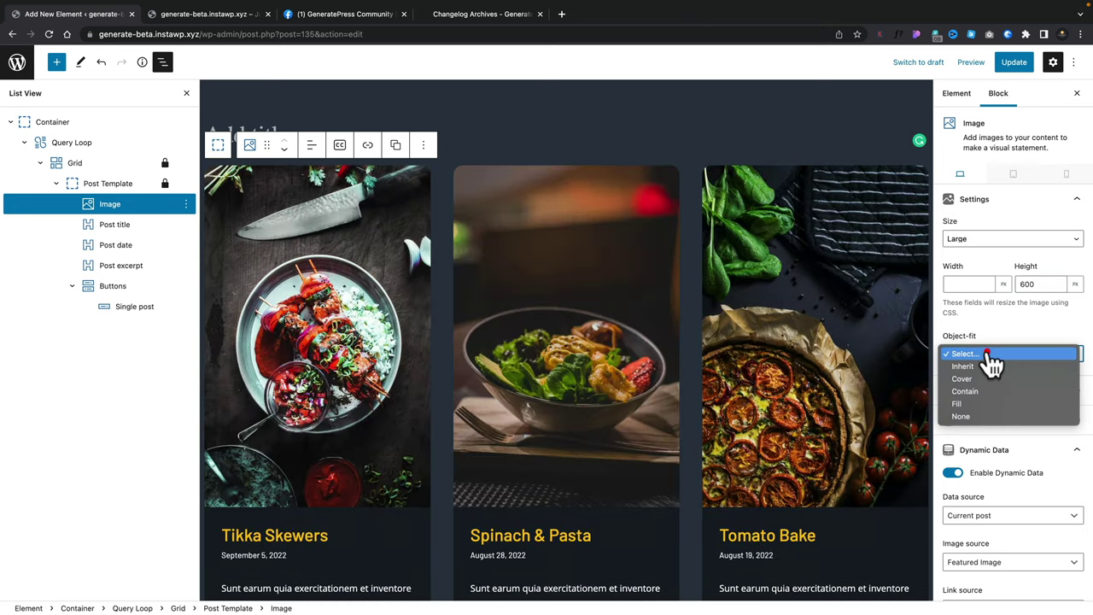
click(976, 415)
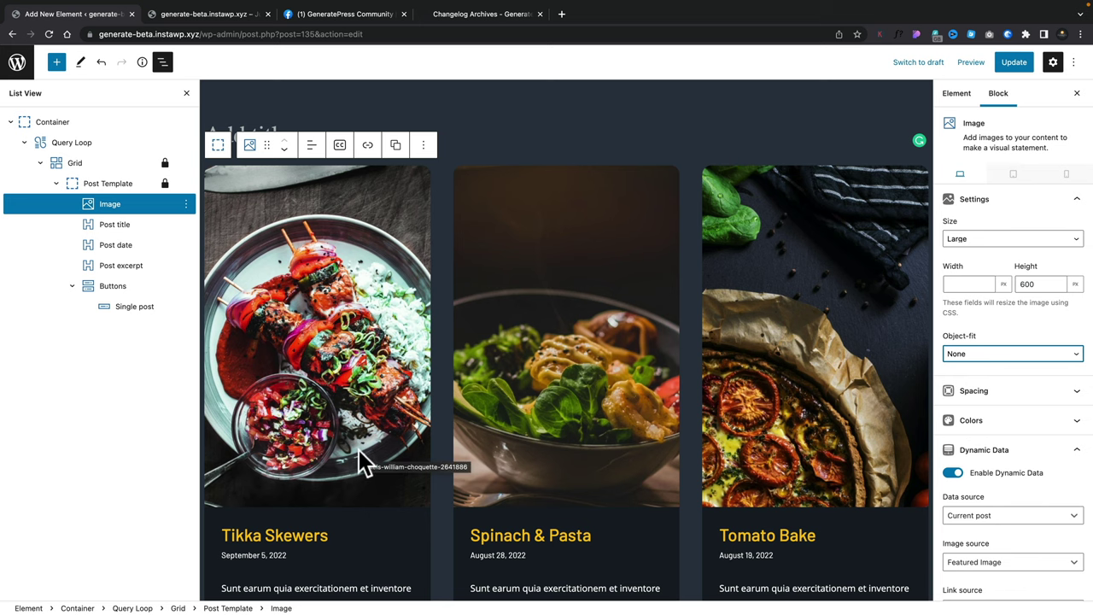
scroll(359, 450, down, 3)
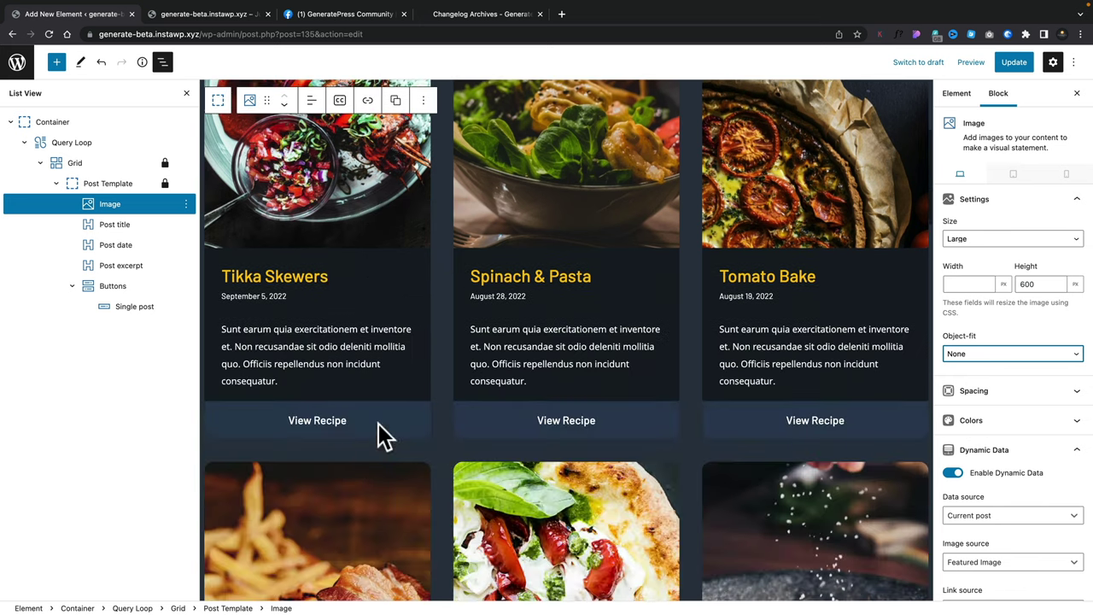
scroll(502, 289, down, 5)
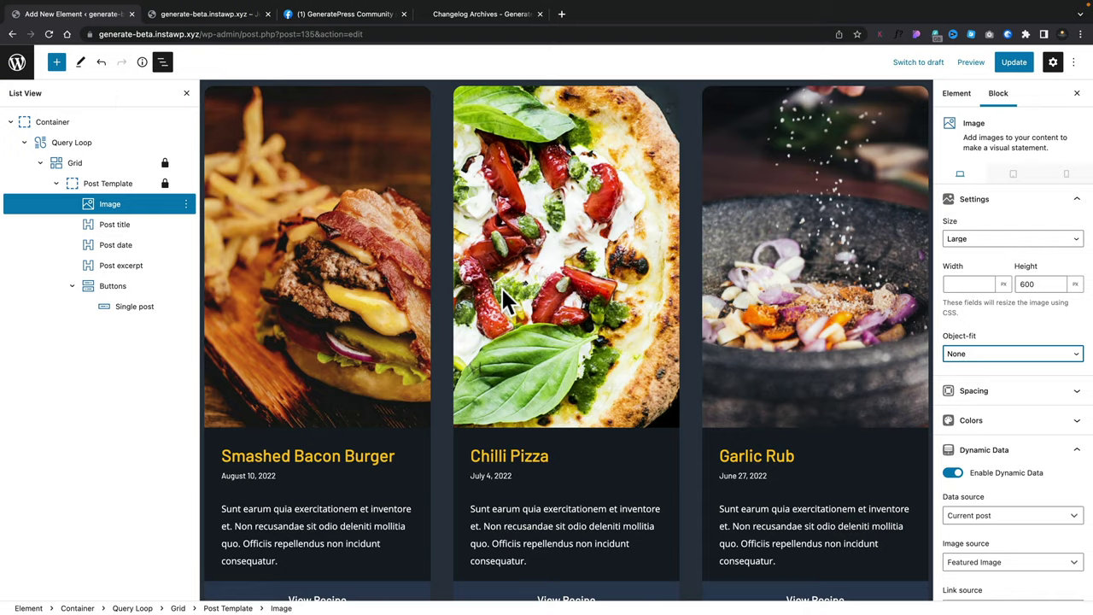
scroll(501, 286, up, 3)
scroll(502, 289, up, 3)
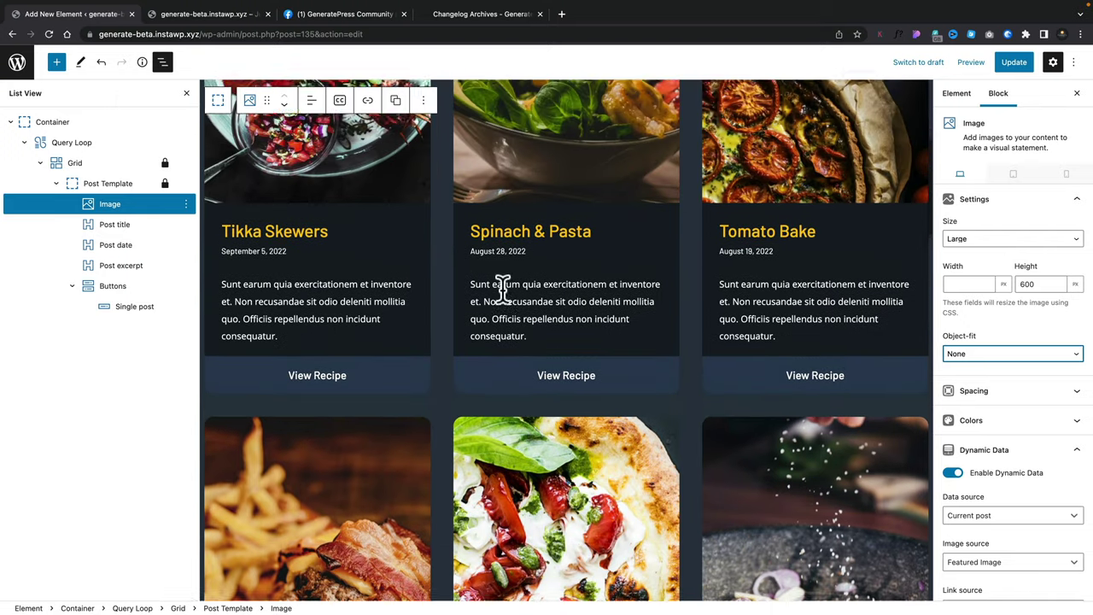
- Add a box shadow effect to the Post Template container and set the shadow color to #0a1014
scroll(502, 289, up, 1)
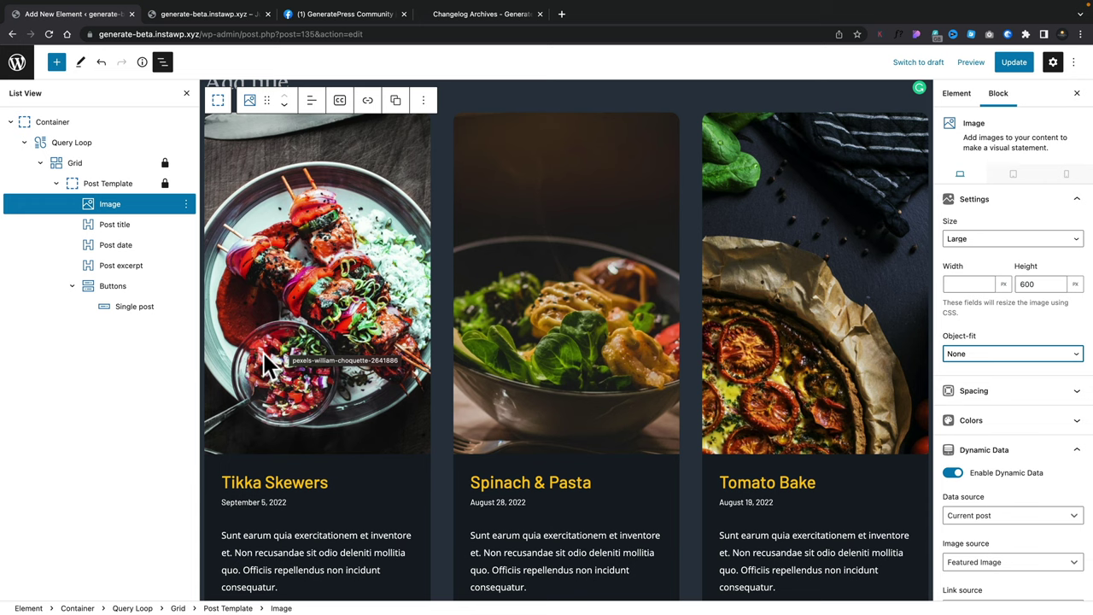
click(108, 186)
scroll(1013, 513, down, 3)
scroll(1016, 513, down, 5)
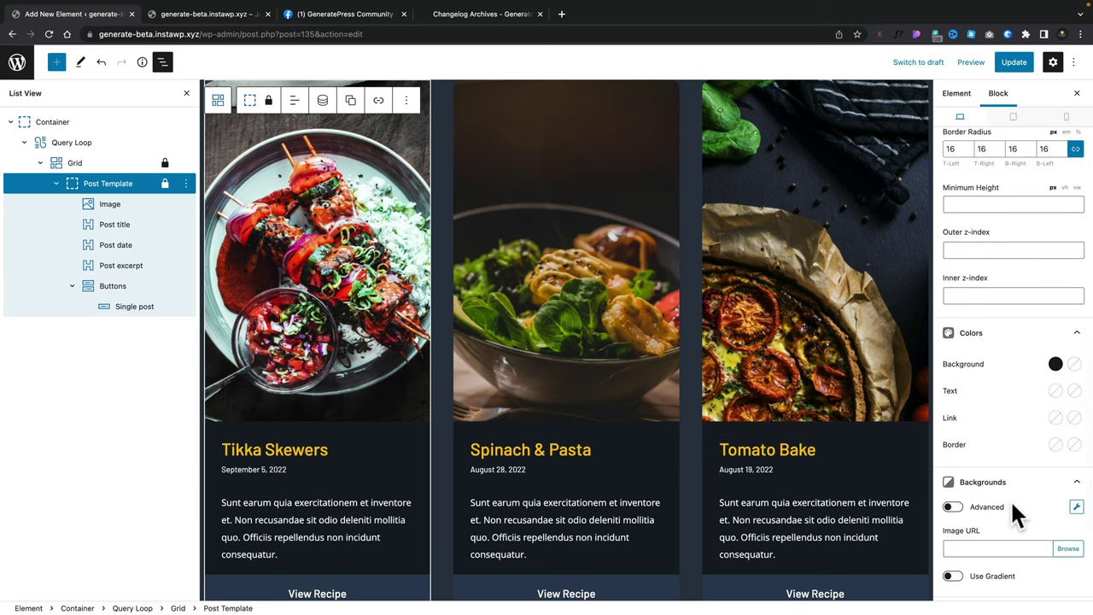
scroll(1016, 513, down, 4)
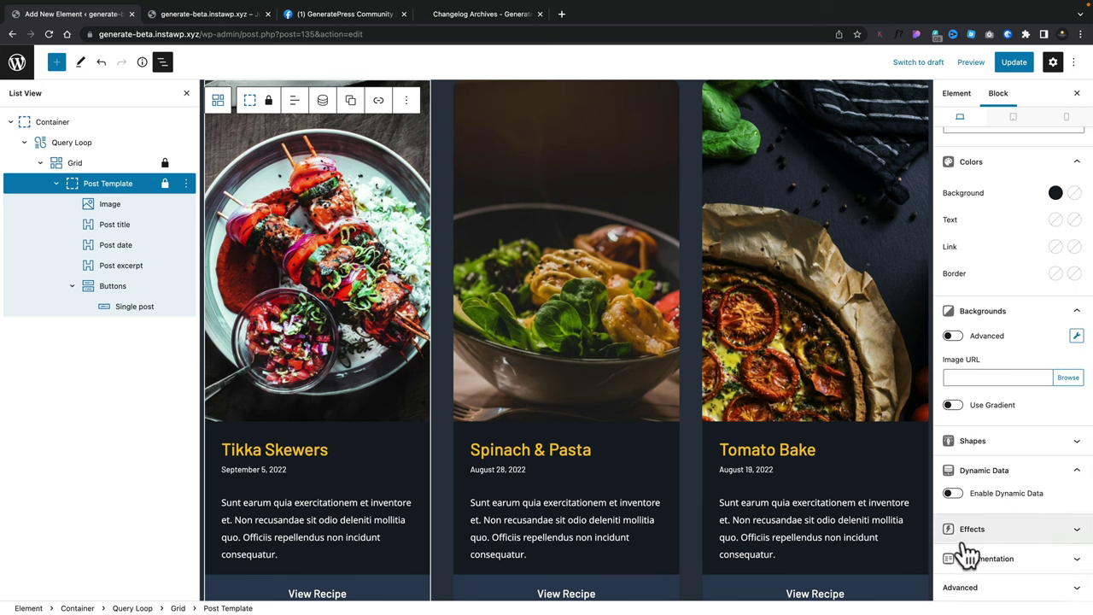
click(979, 531)
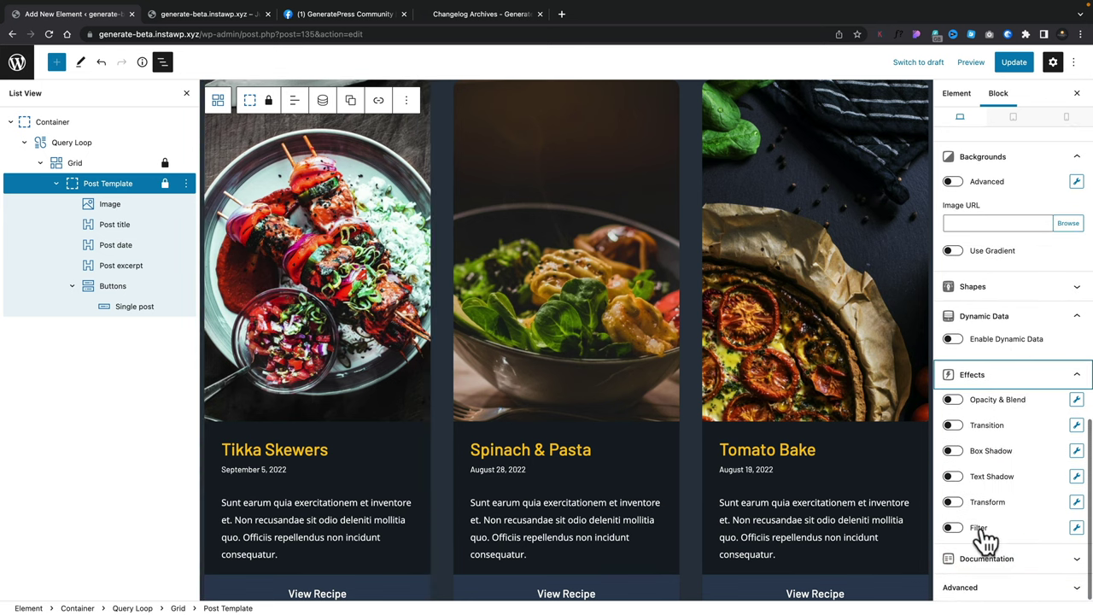
click(952, 450)
click(1075, 450)
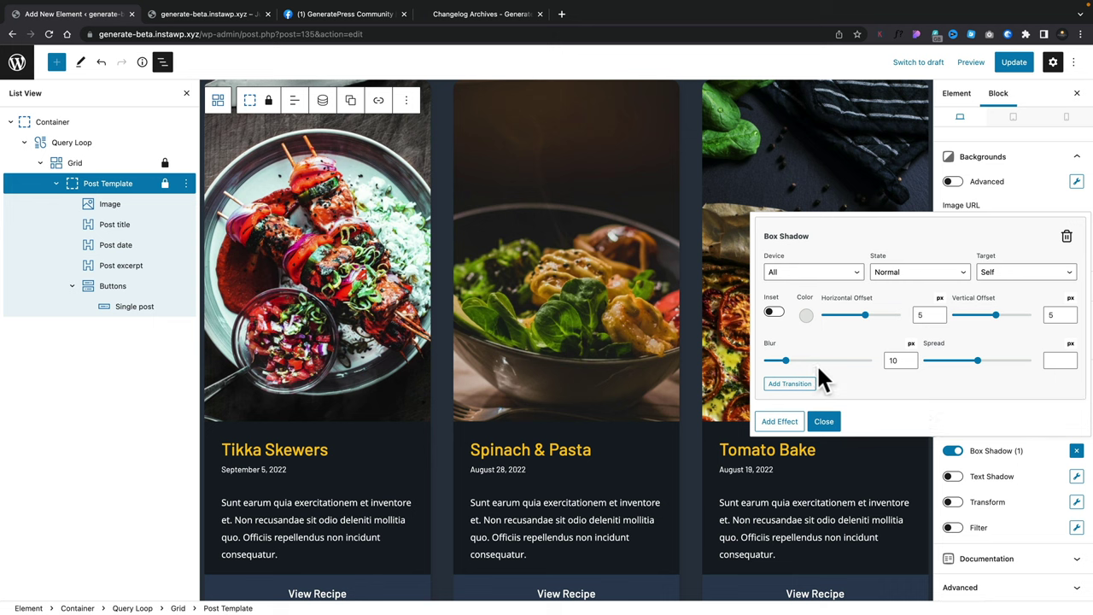
click(807, 317)
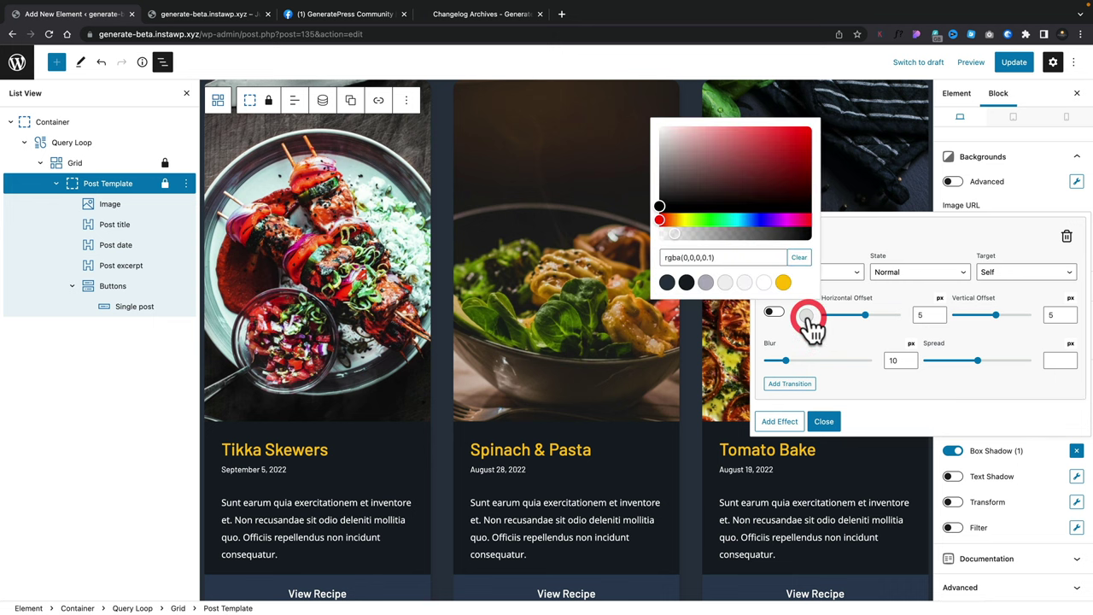
click(687, 283)
drag(734, 196, 731, 207)
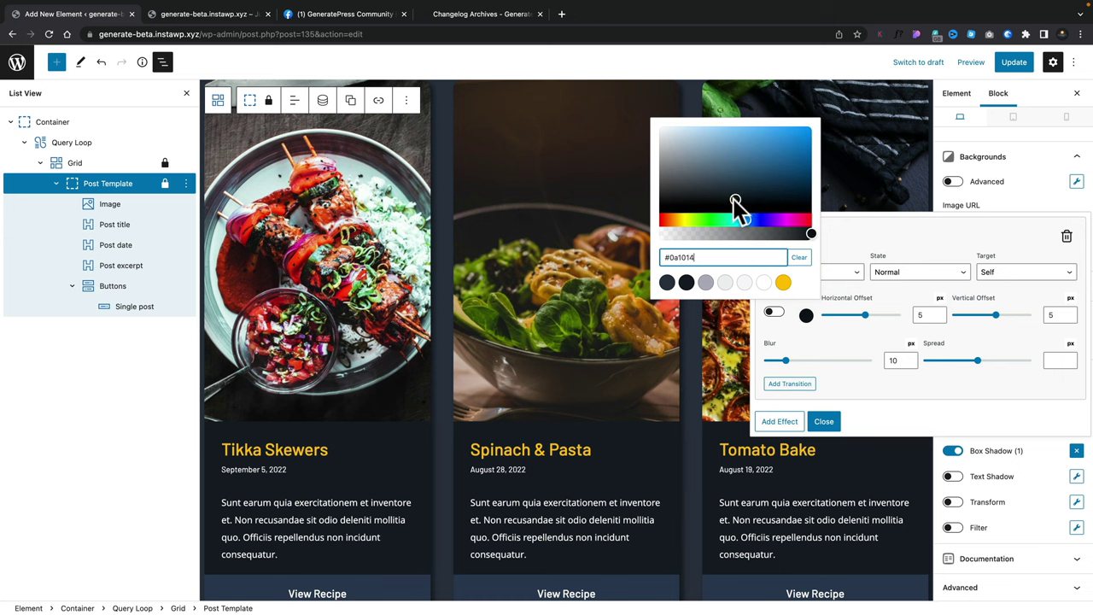
click(901, 399)
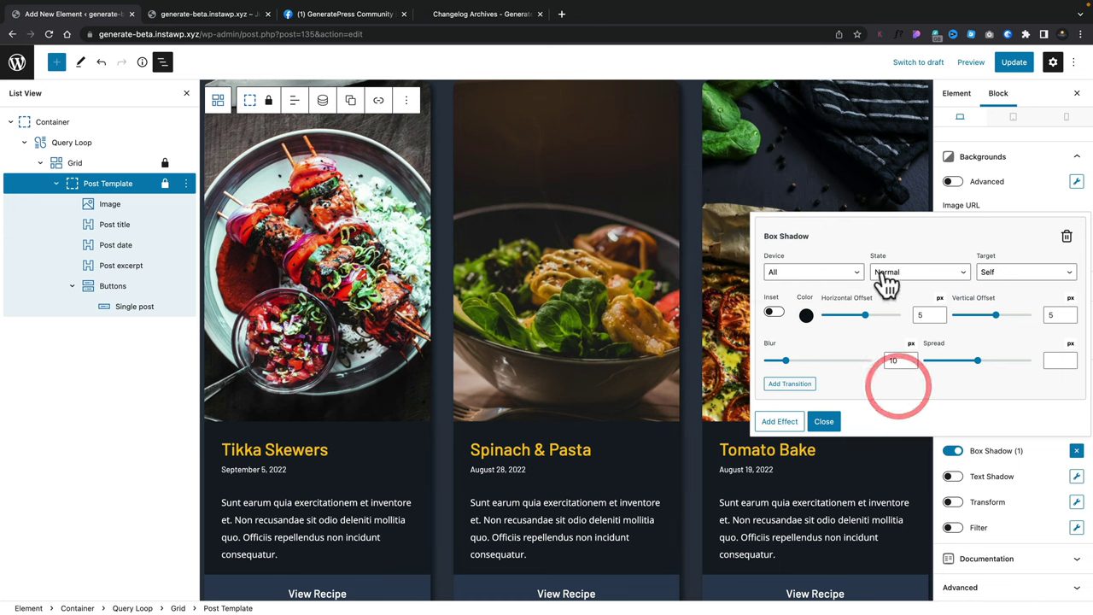
- Set the card shadow's vertical offset to 10 px and blur to 20 px, and lower its color opacity to about 0.3
click(1046, 315)
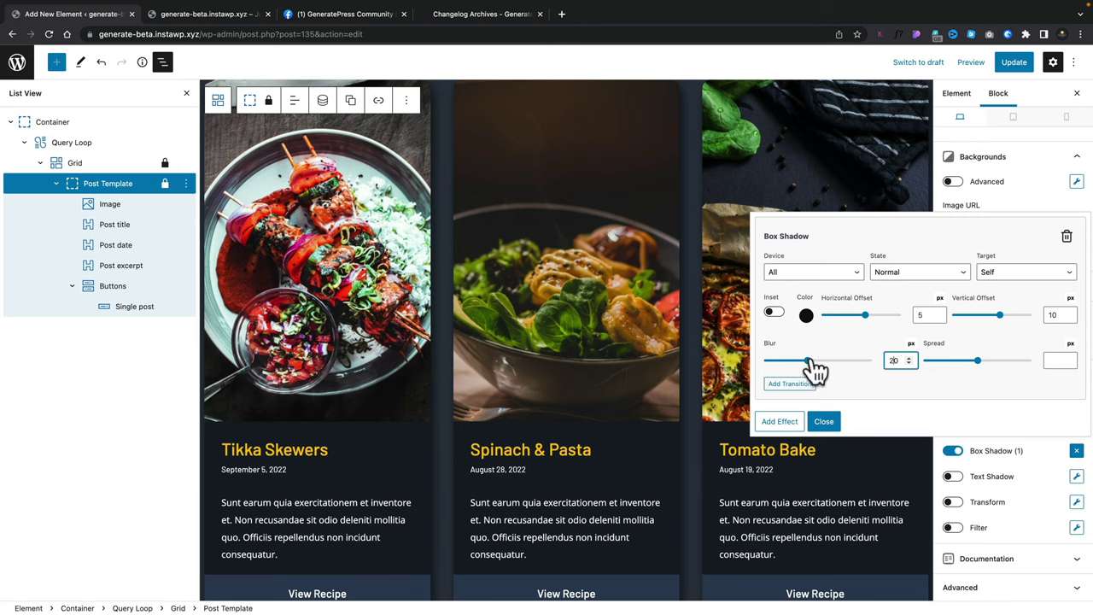
scroll(589, 486, down, 5)
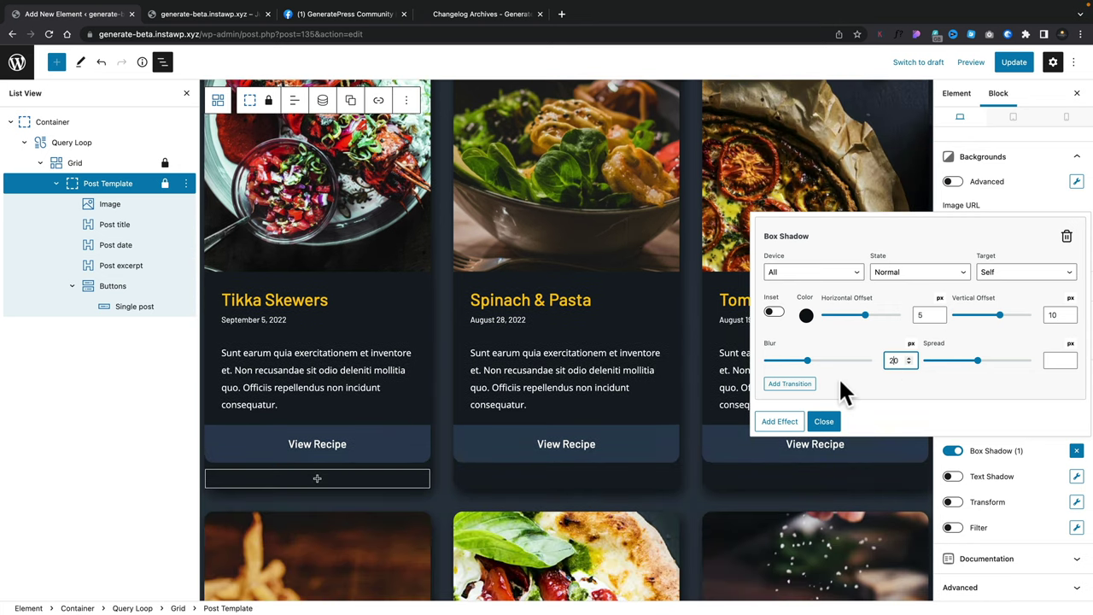
click(807, 315)
drag(810, 235, 747, 240)
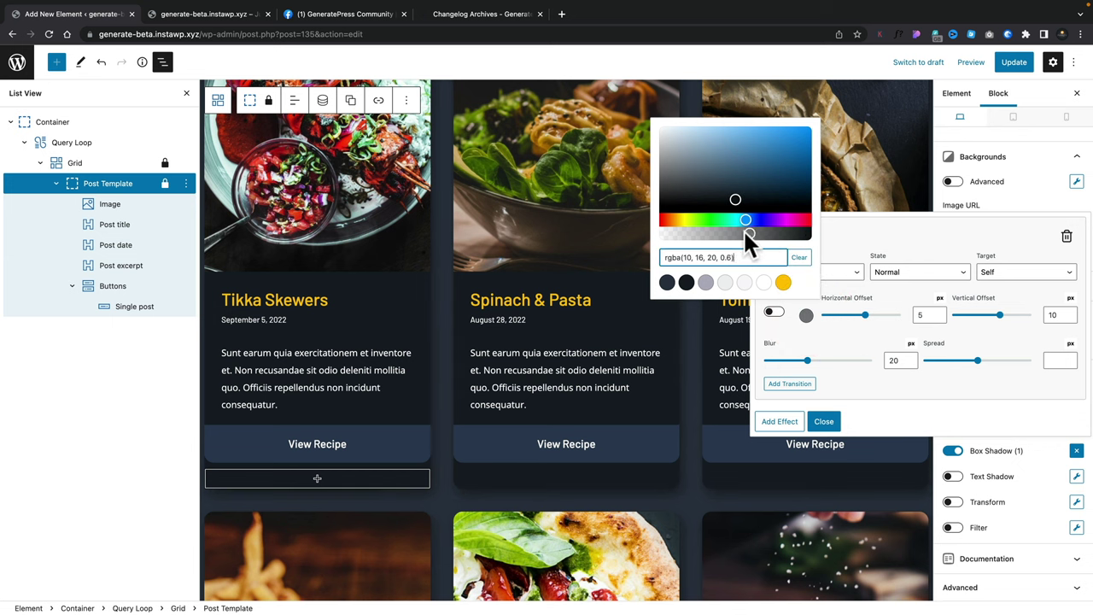
click(702, 239)
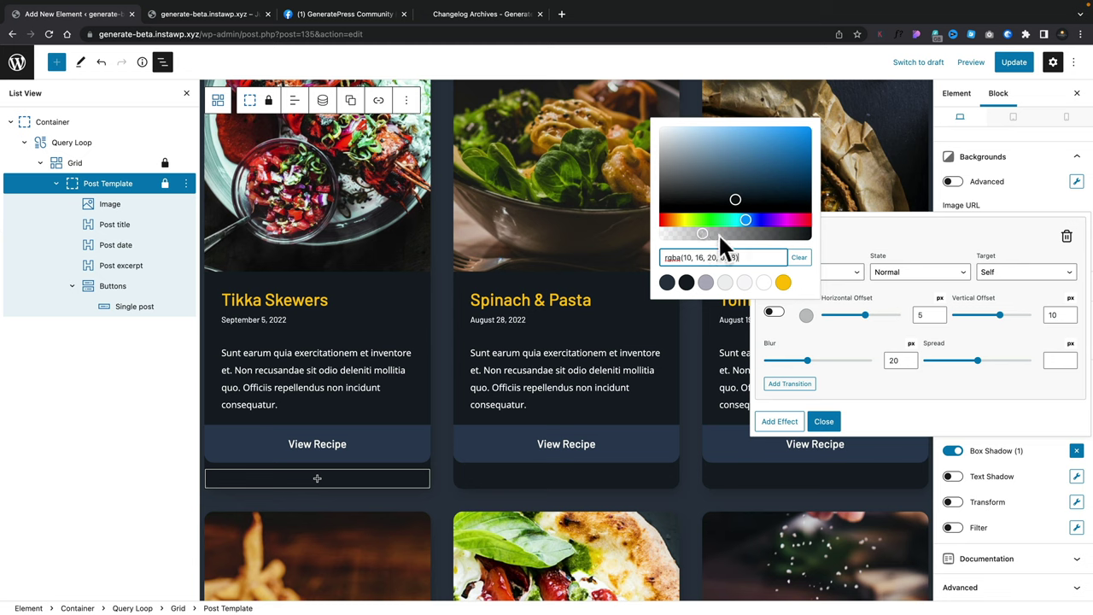
click(964, 398)
- Add a second box shadow for the Hover state with a 10 px vertical offset and 20 px blur
click(779, 421)
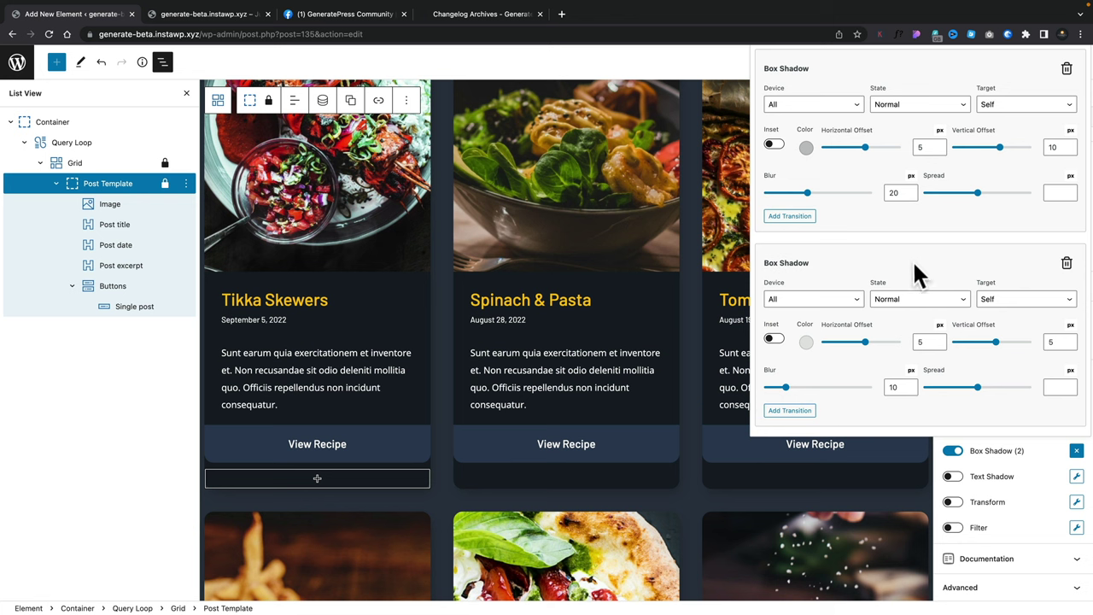
click(931, 300)
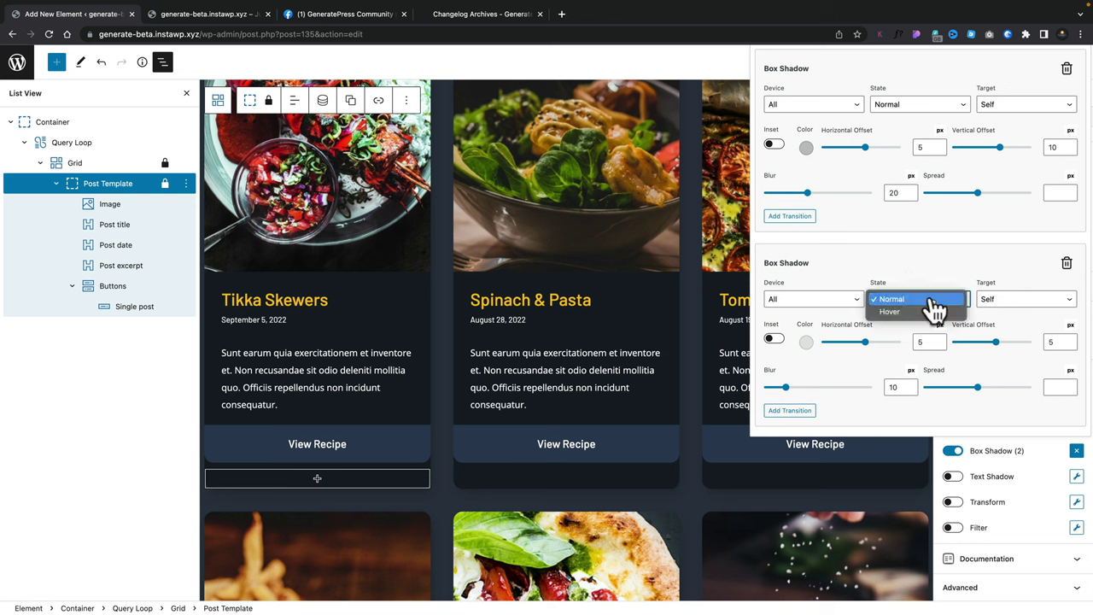
click(923, 314)
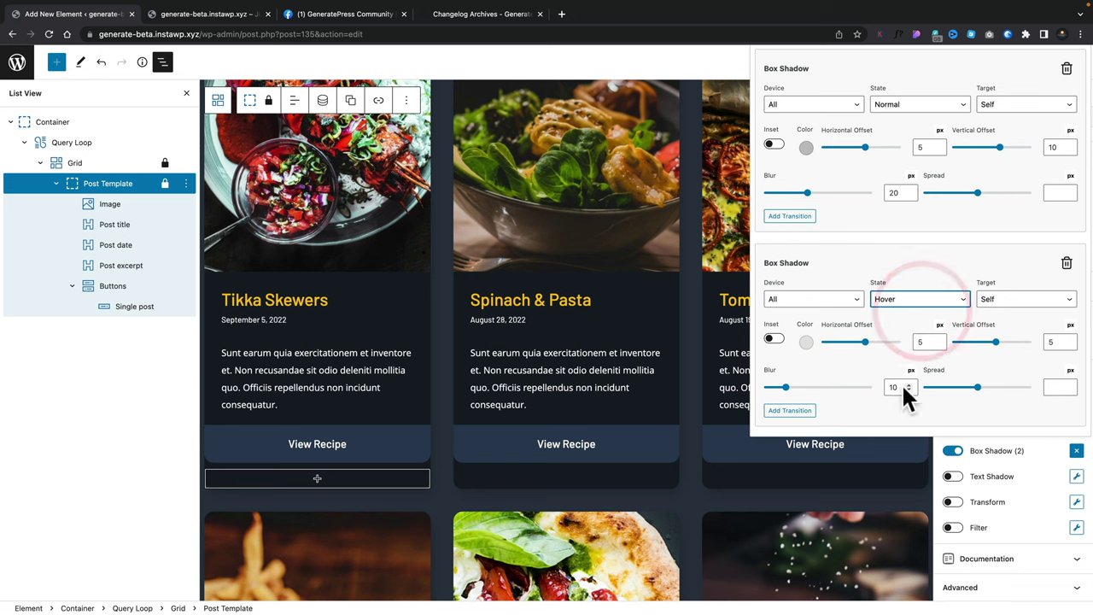
click(893, 389)
click(888, 386)
key(BackSpace)
text(2)
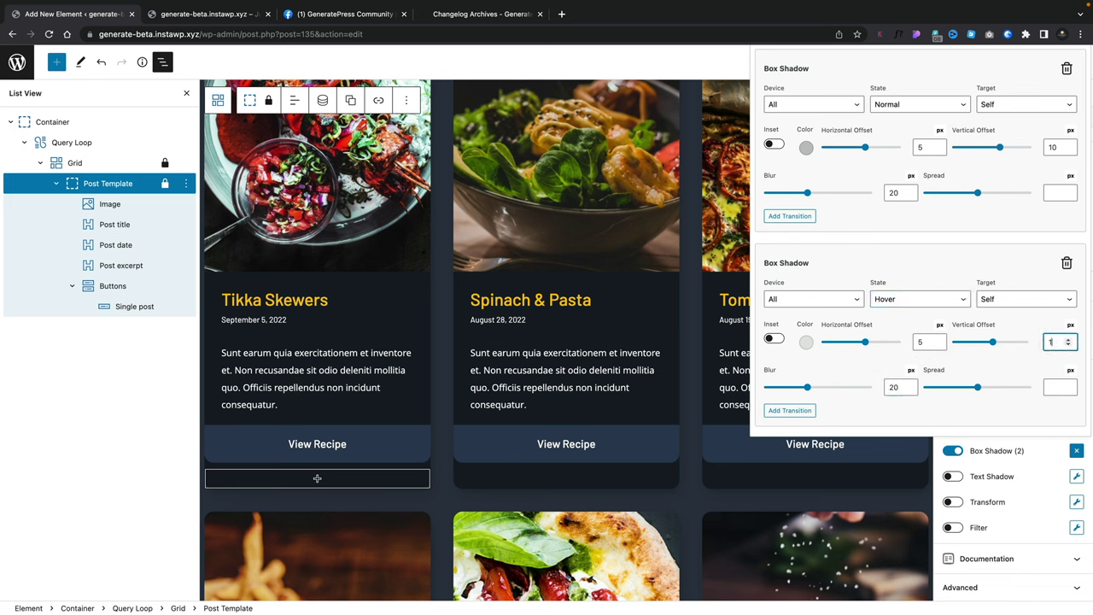
- Set the hover shadow's color to a semi-transparent dark shade, rgba(20, 30, 38, 0.75)
click(806, 342)
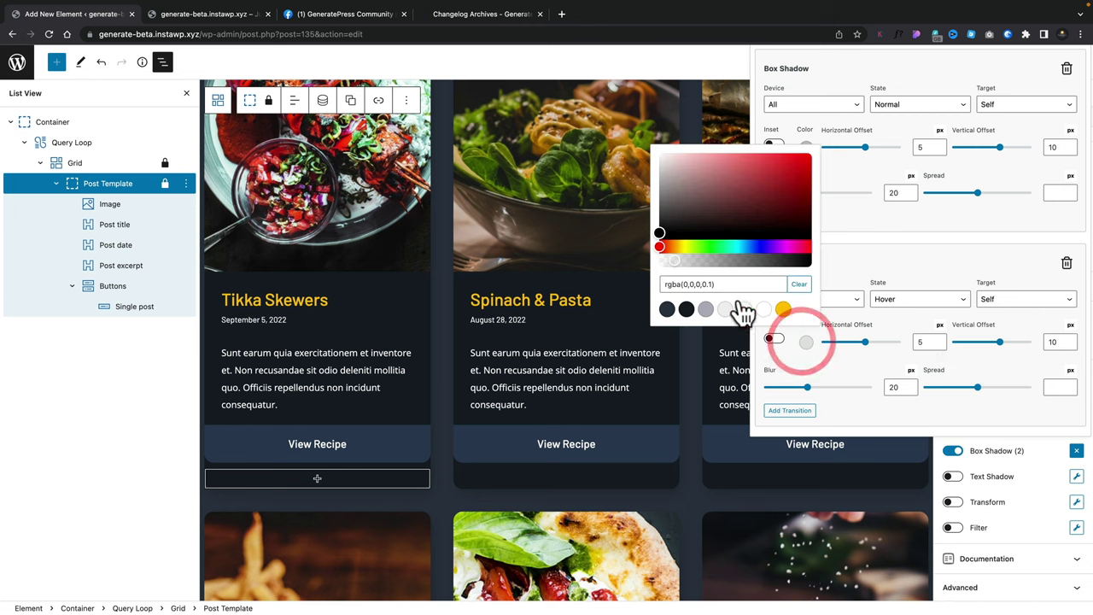
click(688, 309)
drag(810, 261, 779, 261)
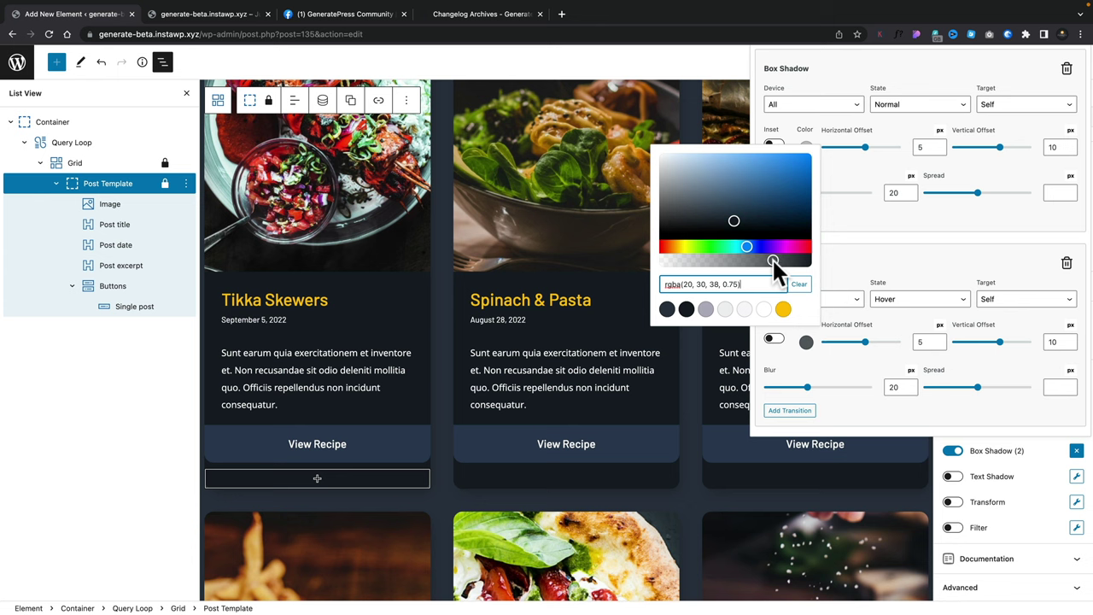
click(853, 371)
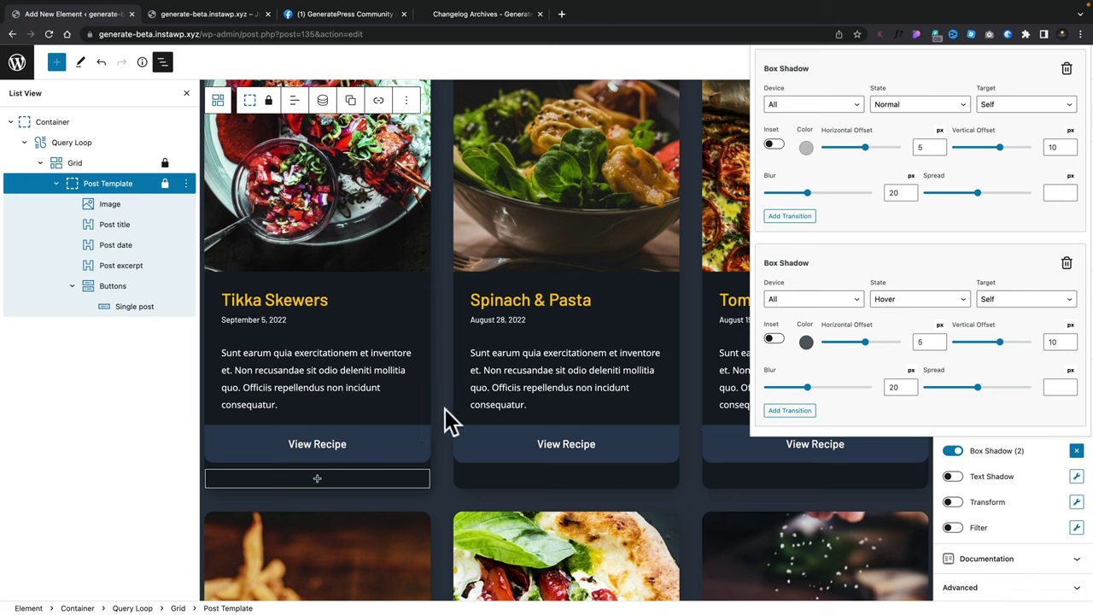
- Add a transition to the hover box shadow and review the Post Template's transition settings
click(794, 413)
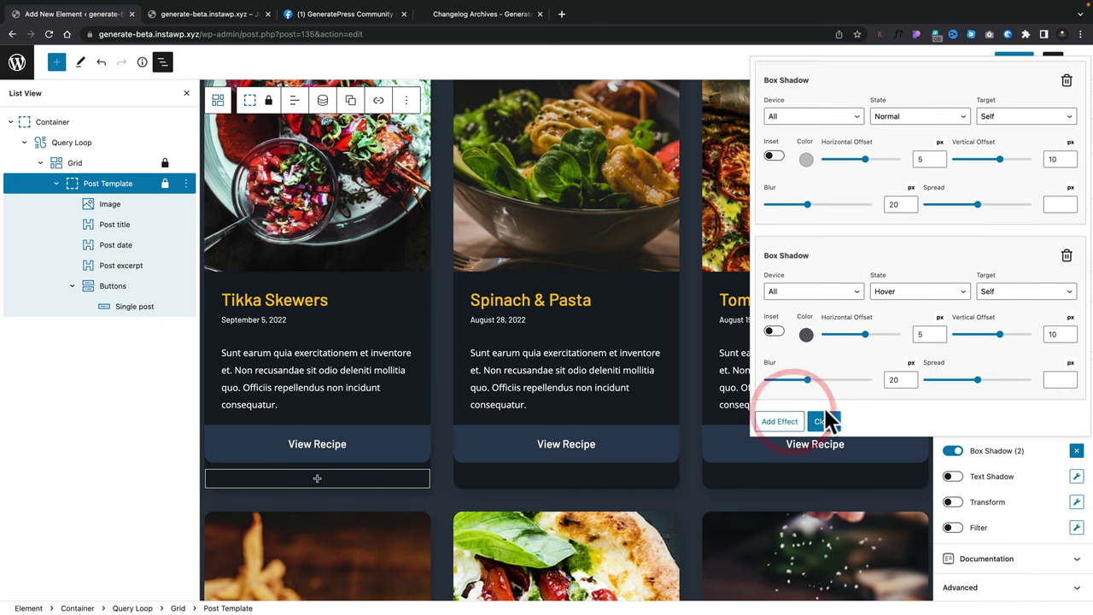
click(825, 421)
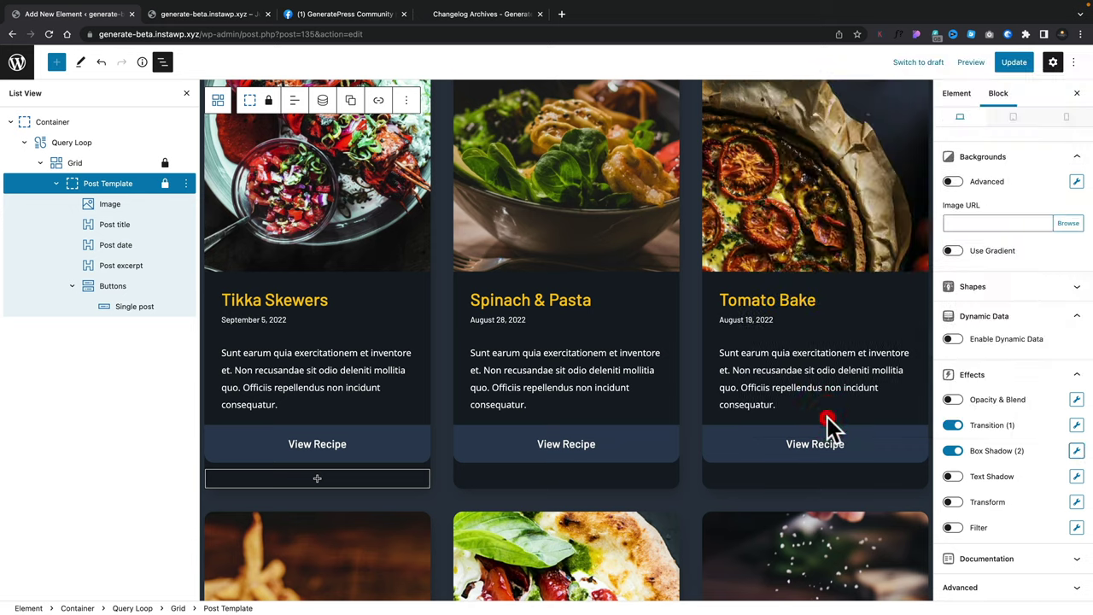
click(1076, 426)
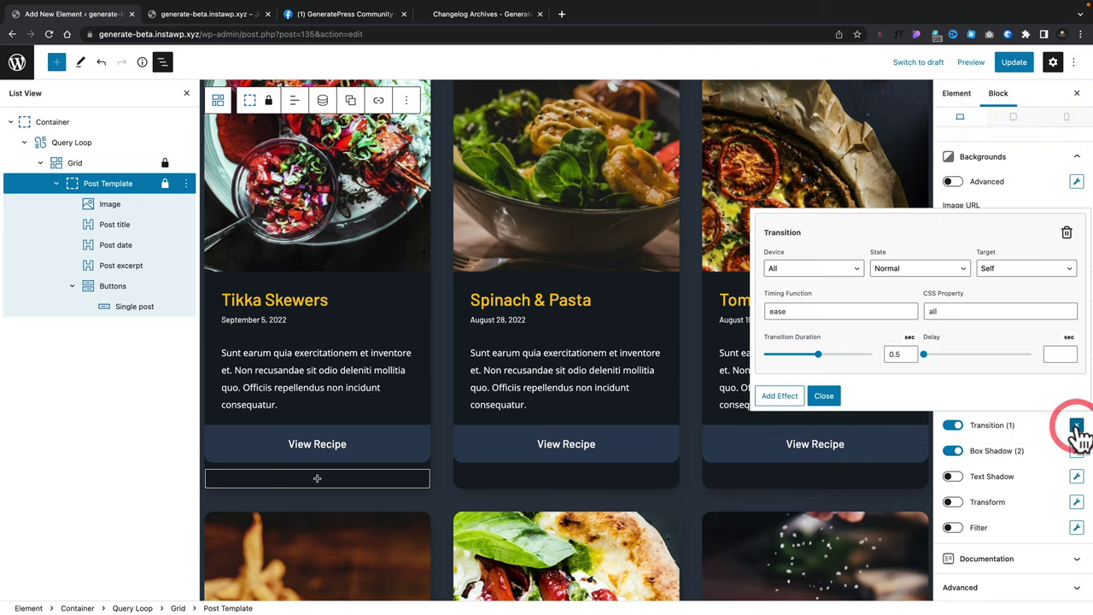
click(827, 397)
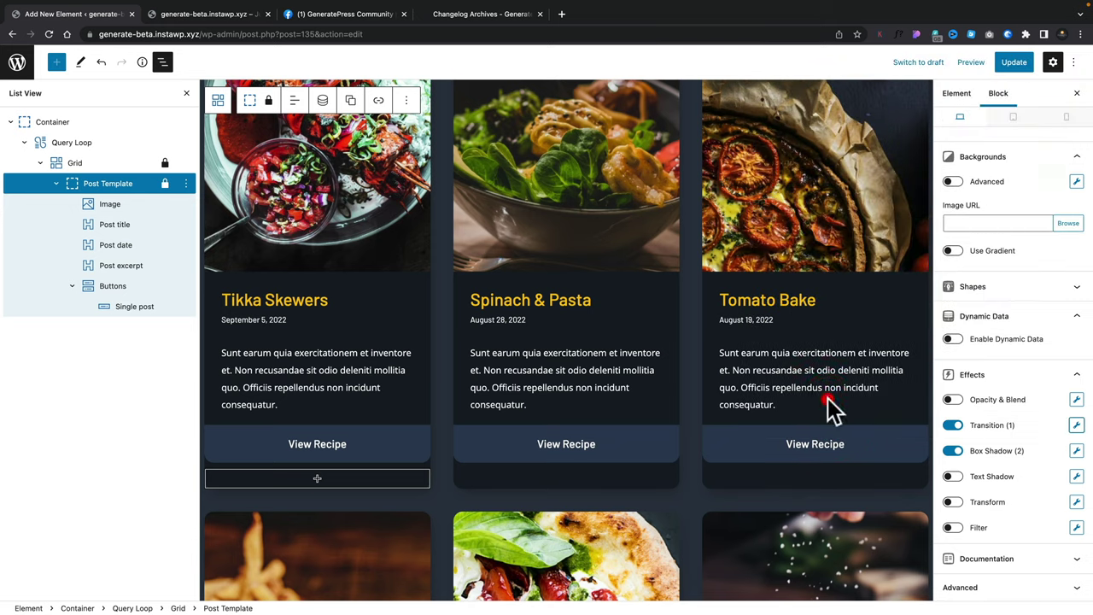
- Update the loop template, then reload the site's front page and check the recipe cards' shadows
click(1011, 65)
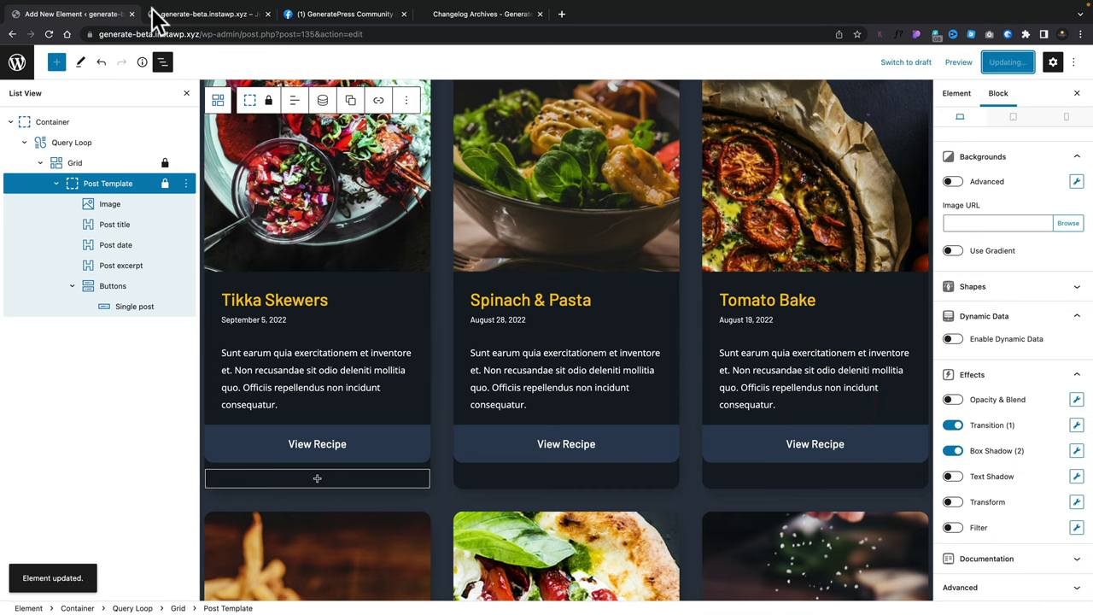
click(181, 17)
click(48, 34)
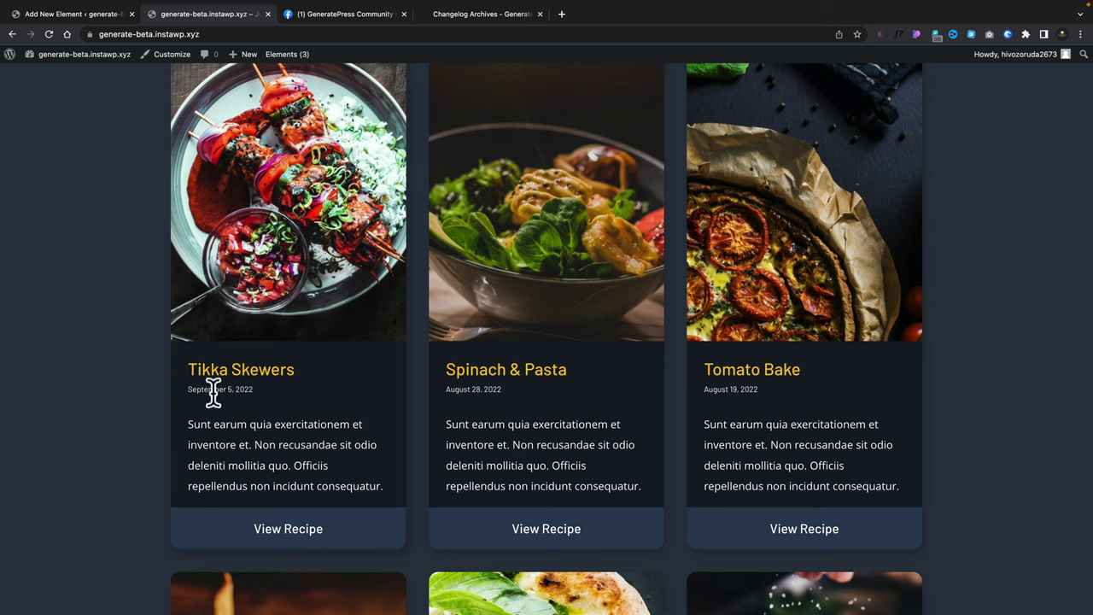
- Back in the template editor, raise the hover box shadow's color opacity to 0.84
click(74, 14)
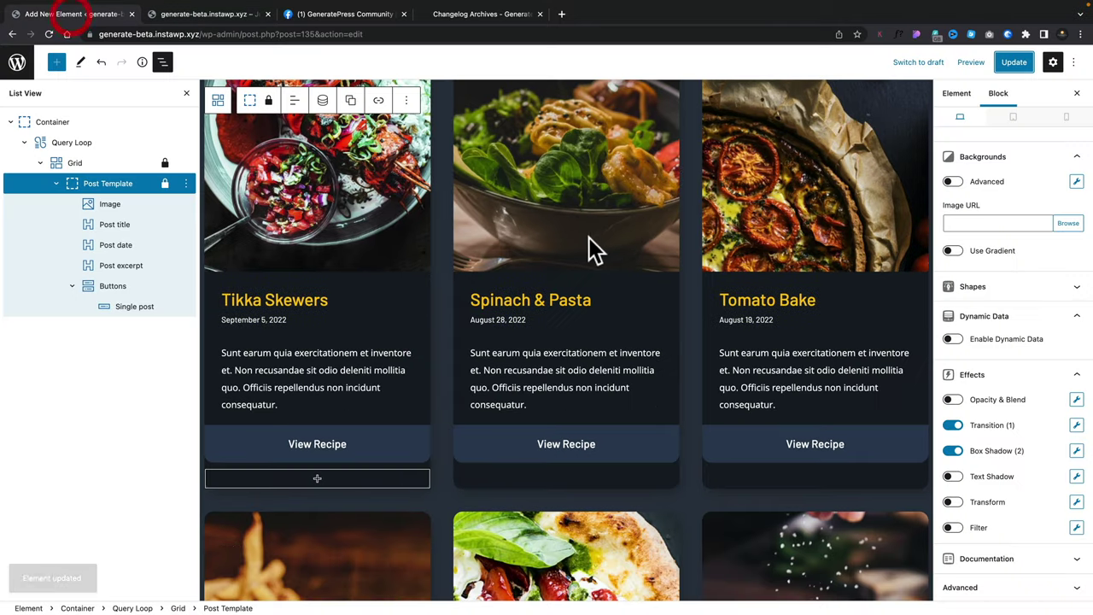
click(1075, 449)
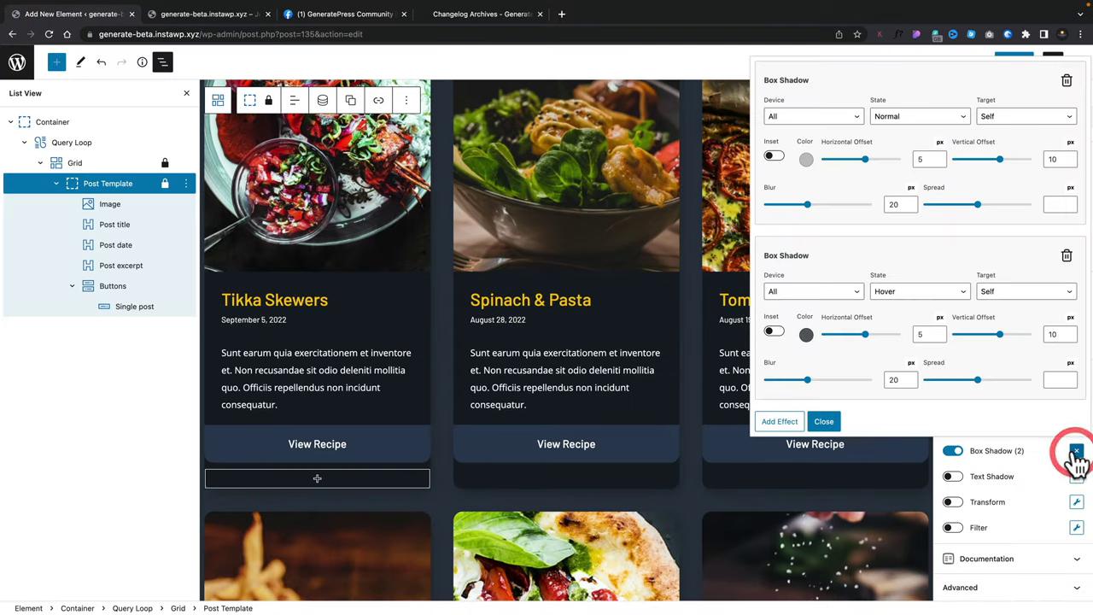
click(805, 335)
drag(781, 254, 788, 256)
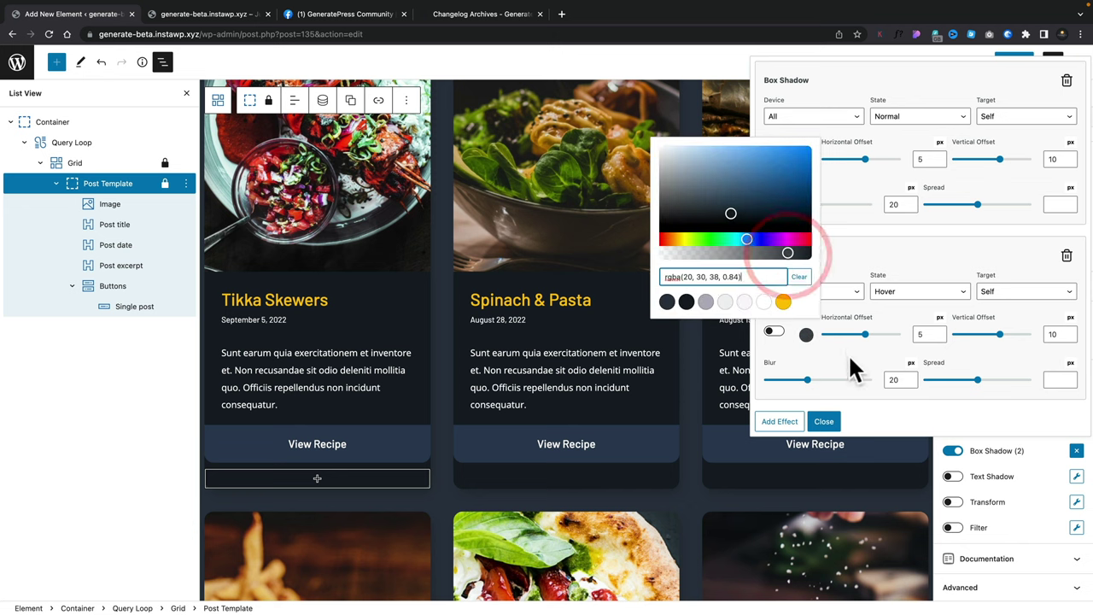
click(848, 359)
click(825, 421)
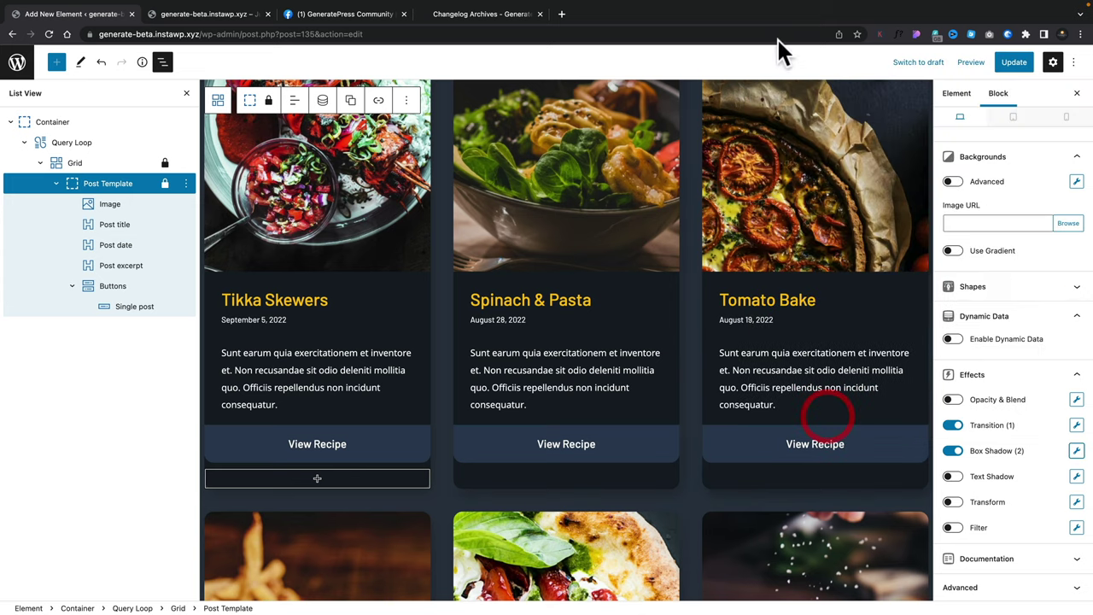
- Update the template with the stronger hover shadow and view the recipe cards on the front page again
click(1010, 64)
click(209, 14)
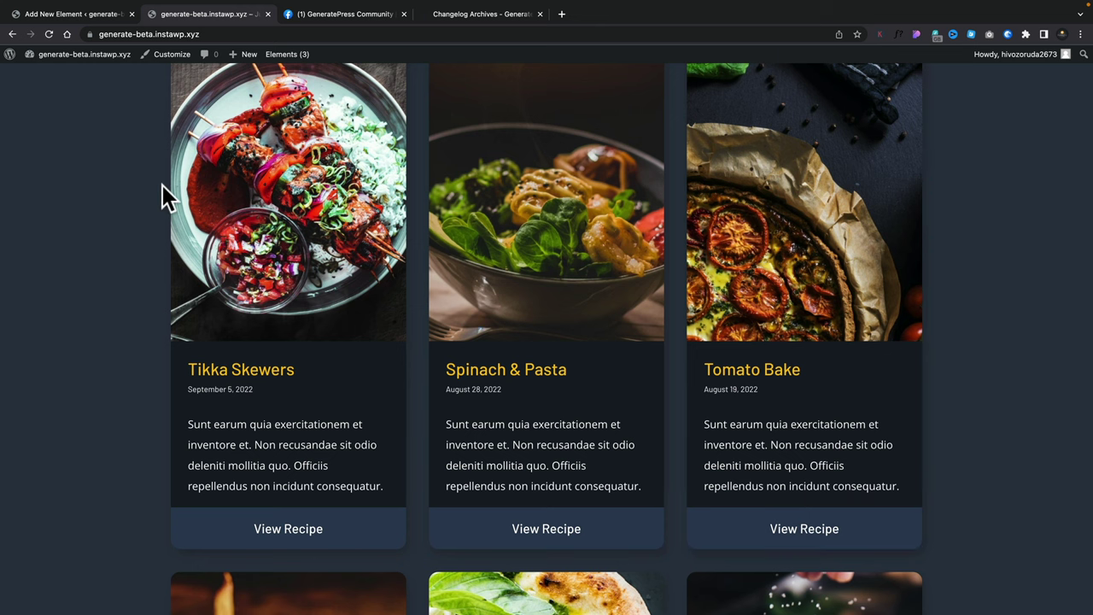
mouse_move(2, 4)
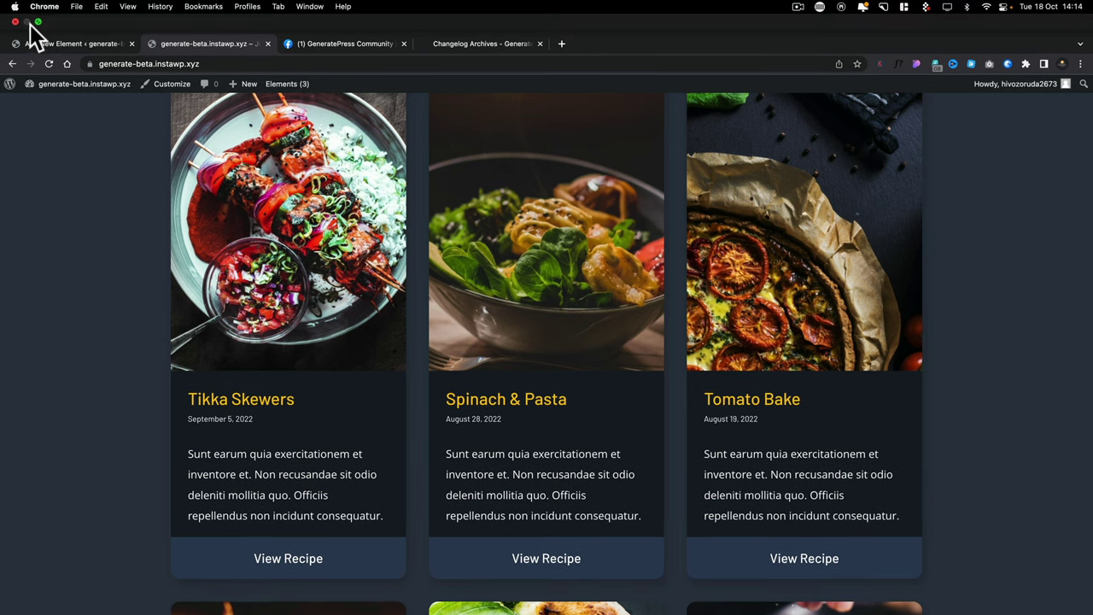
- In the template editor, add a GenerateBlocks Headline with a div tag to the Post Template, placed between the post excerpt and the buttons
click(76, 44)
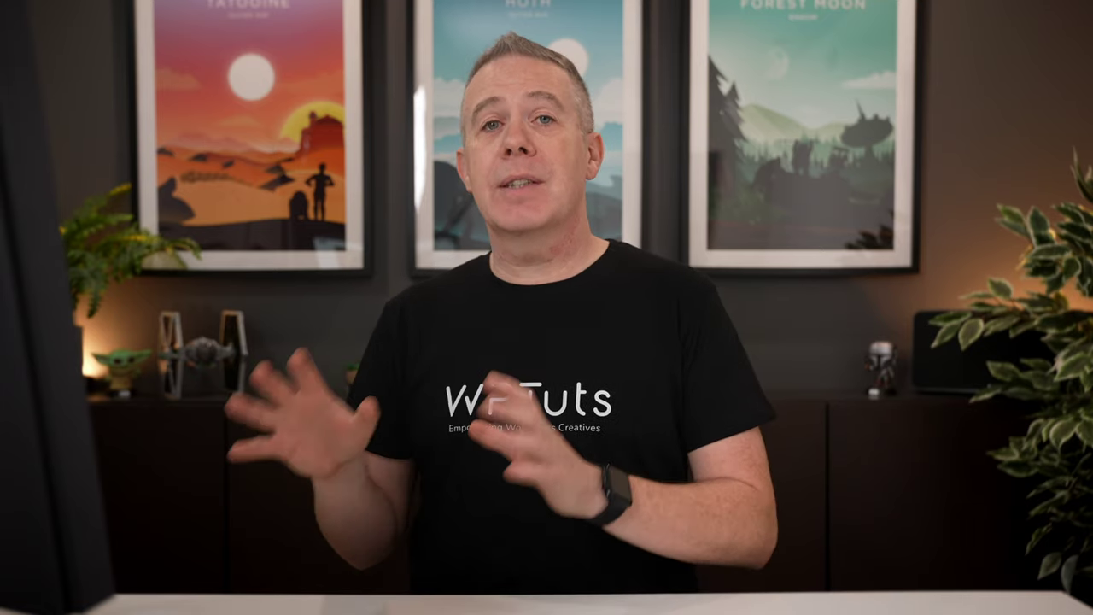
click(72, 289)
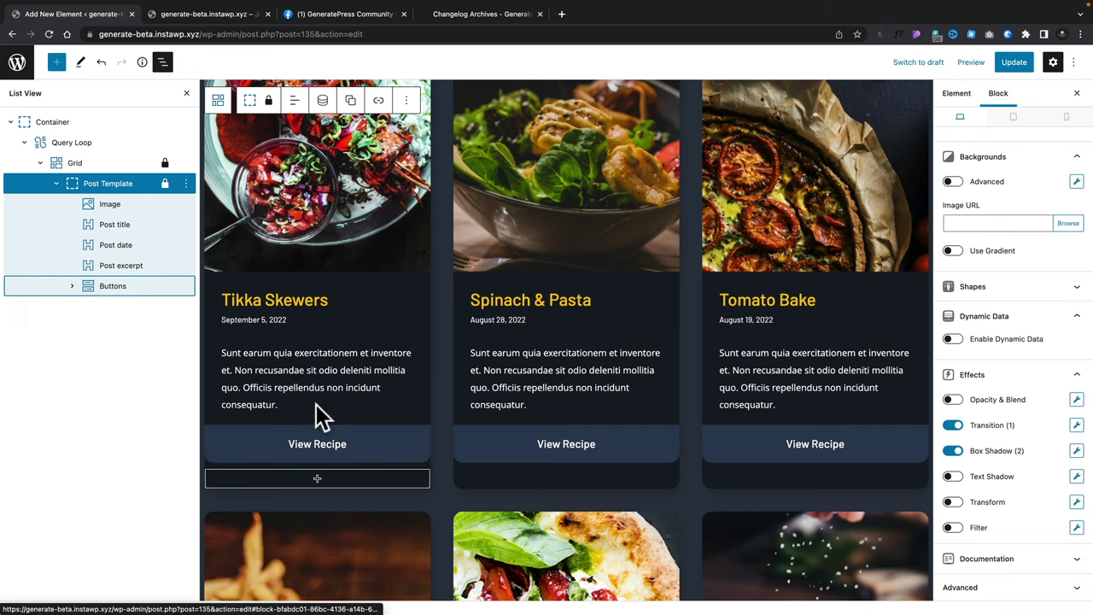
click(317, 479)
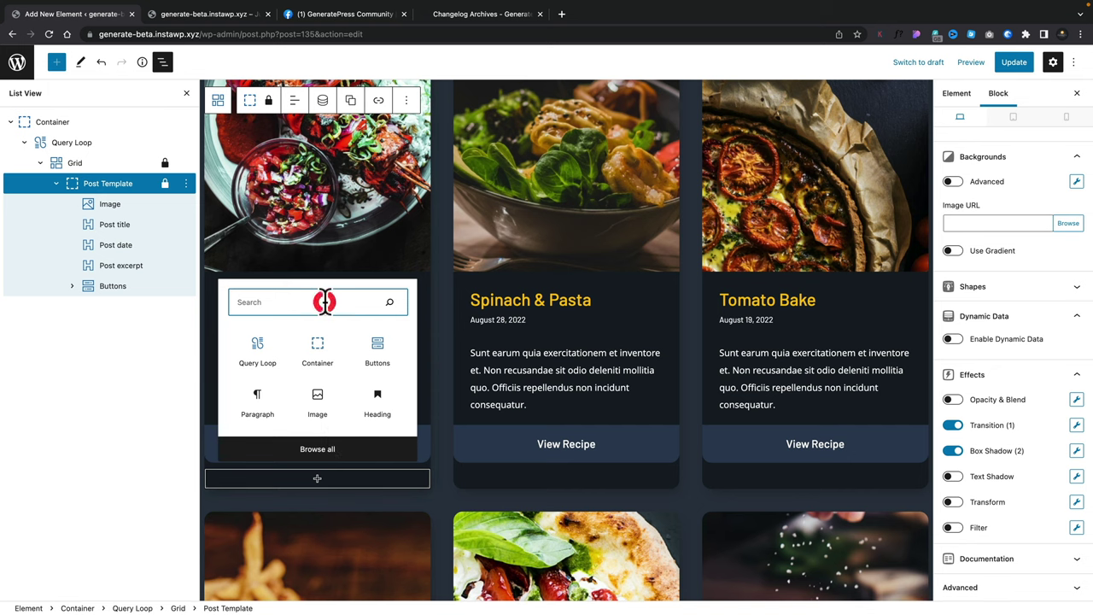
text(head)
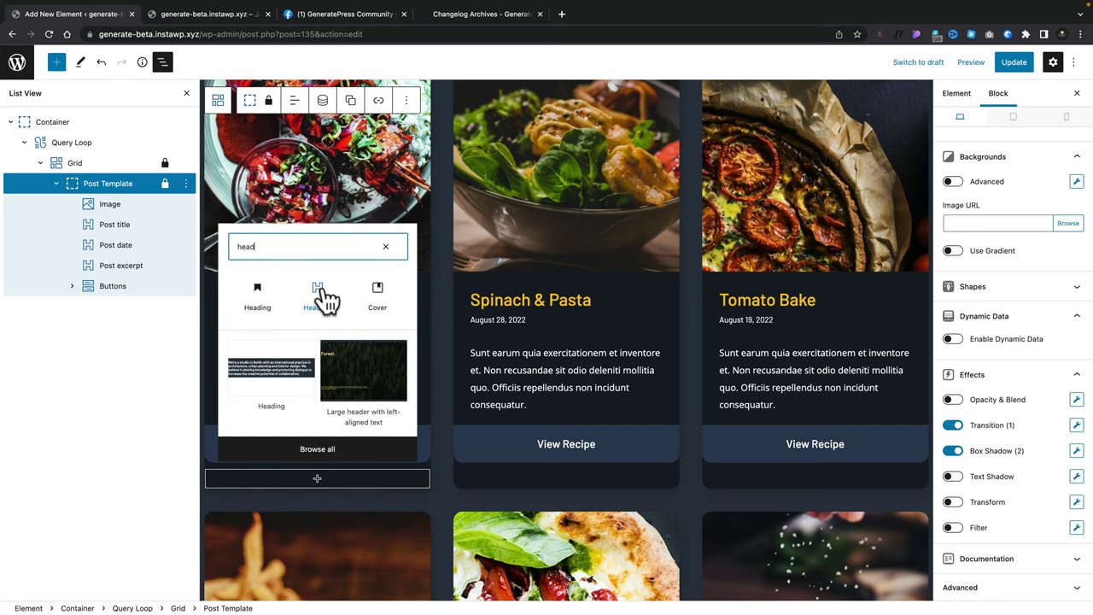
click(318, 299)
click(313, 443)
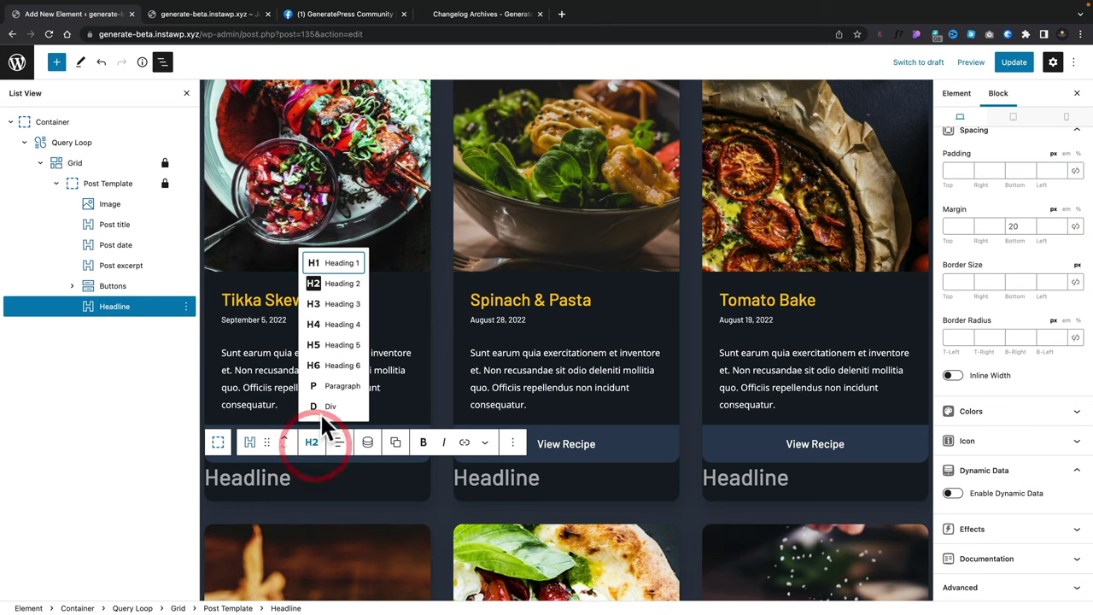
click(320, 406)
drag(116, 322, 111, 278)
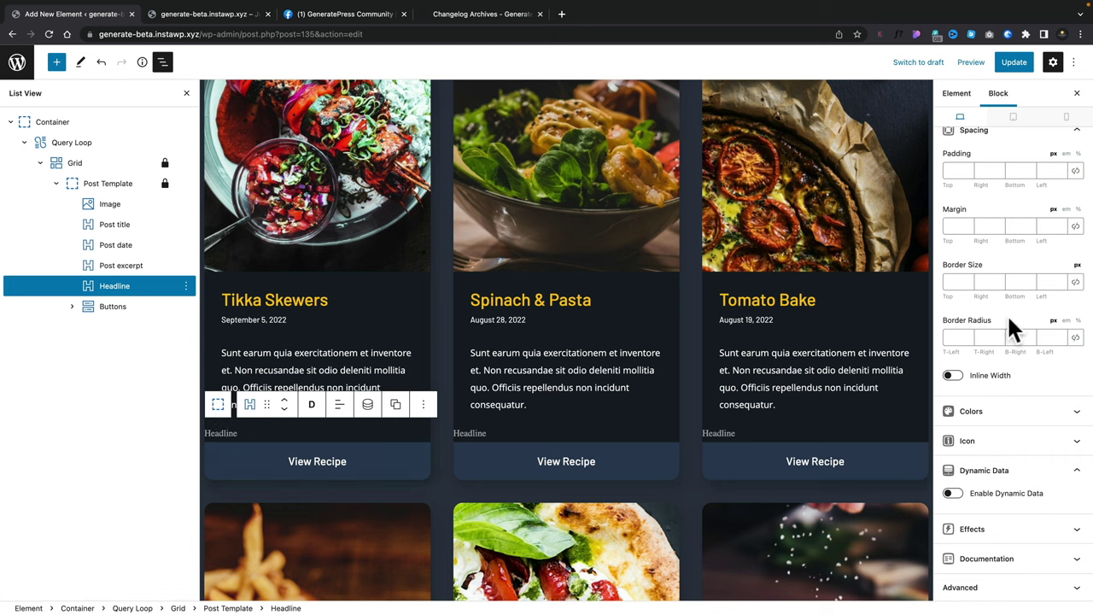
- Set the new headline's font family to Open Sans in its typography settings
scroll(995, 235, up, 4)
click(995, 242)
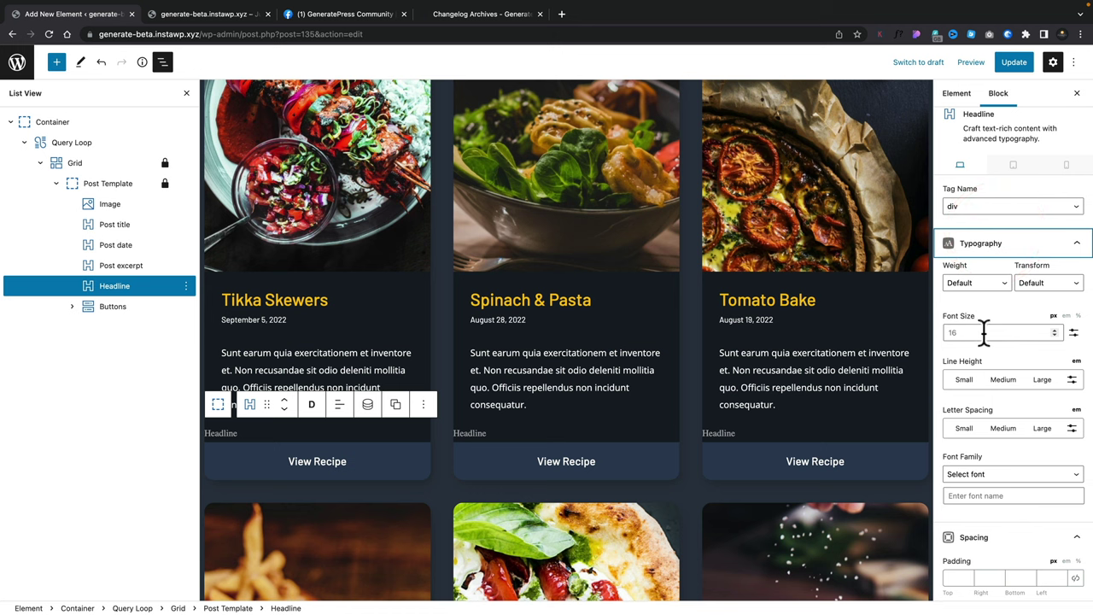
click(984, 478)
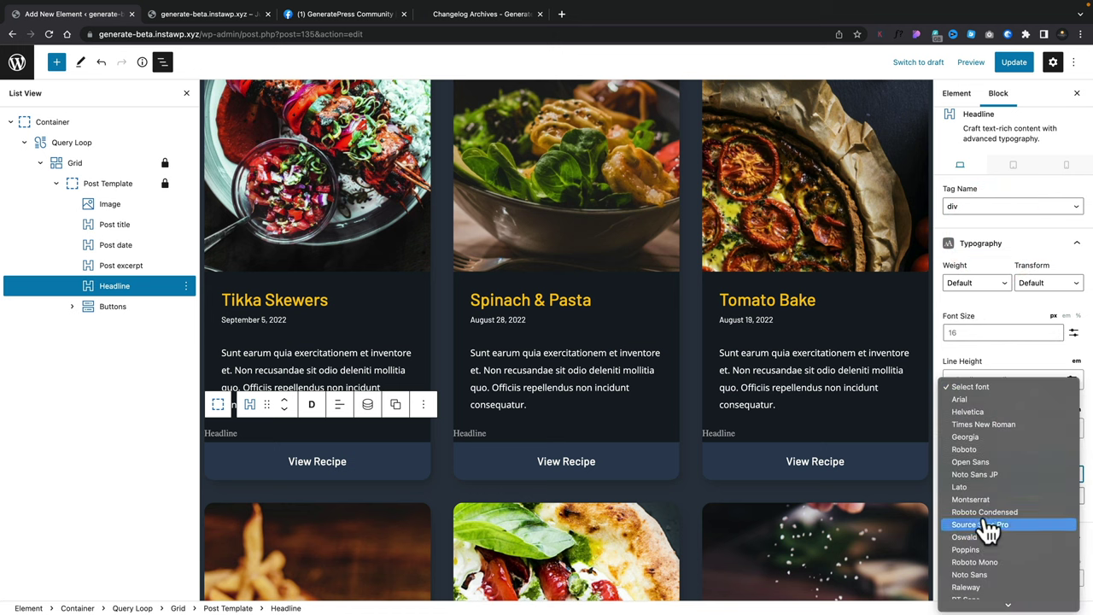
click(973, 465)
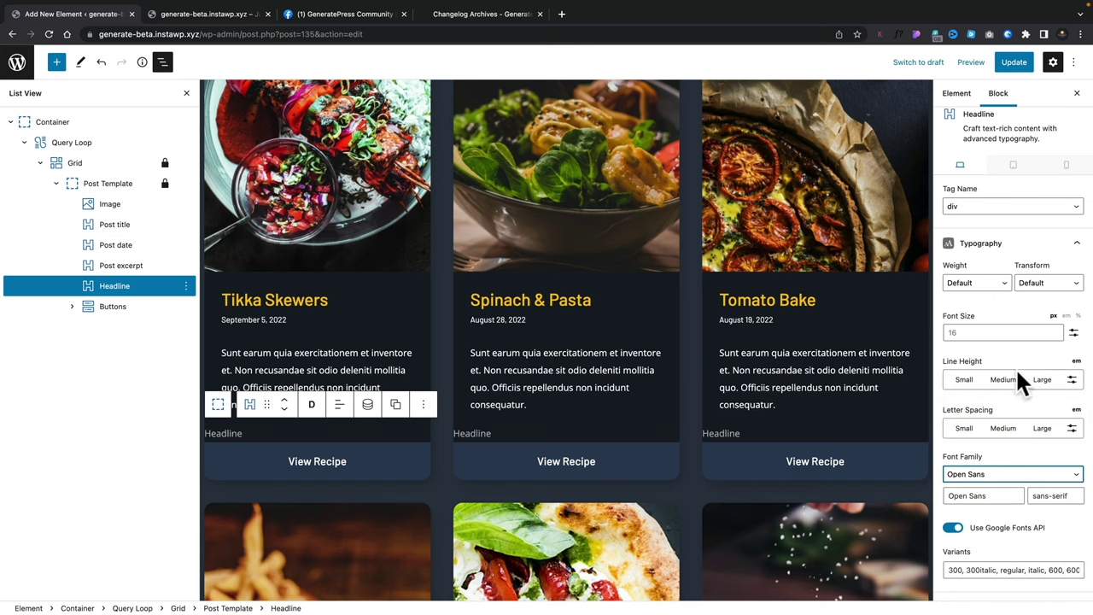
- Give the headline right, bottom and left margins of 30 px each
scroll(1020, 385, down, 8)
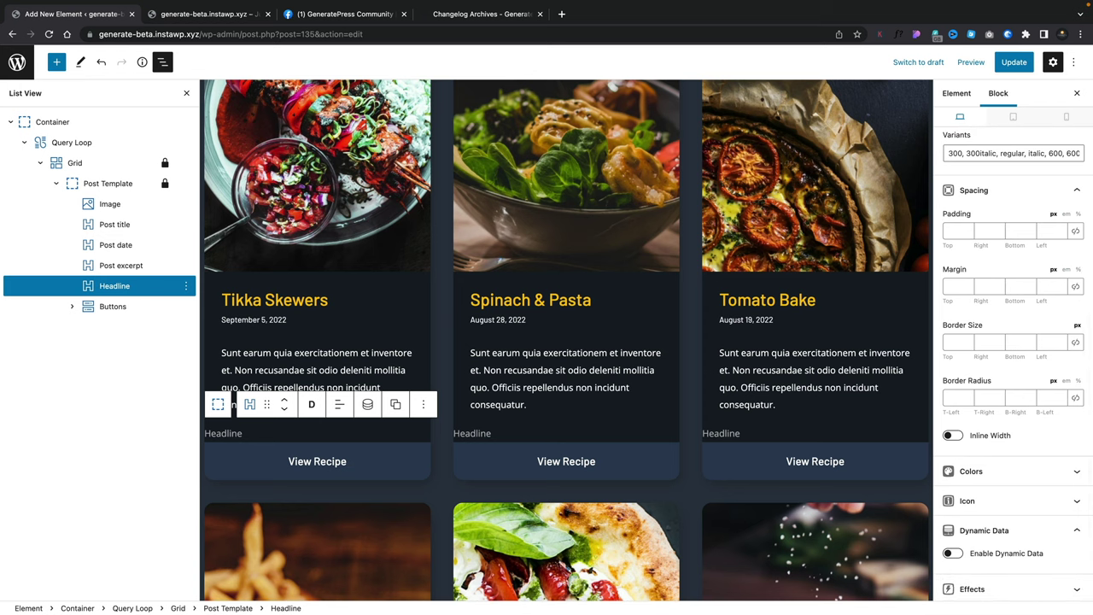
click(982, 286)
text(30)
click(1043, 286)
text(30)
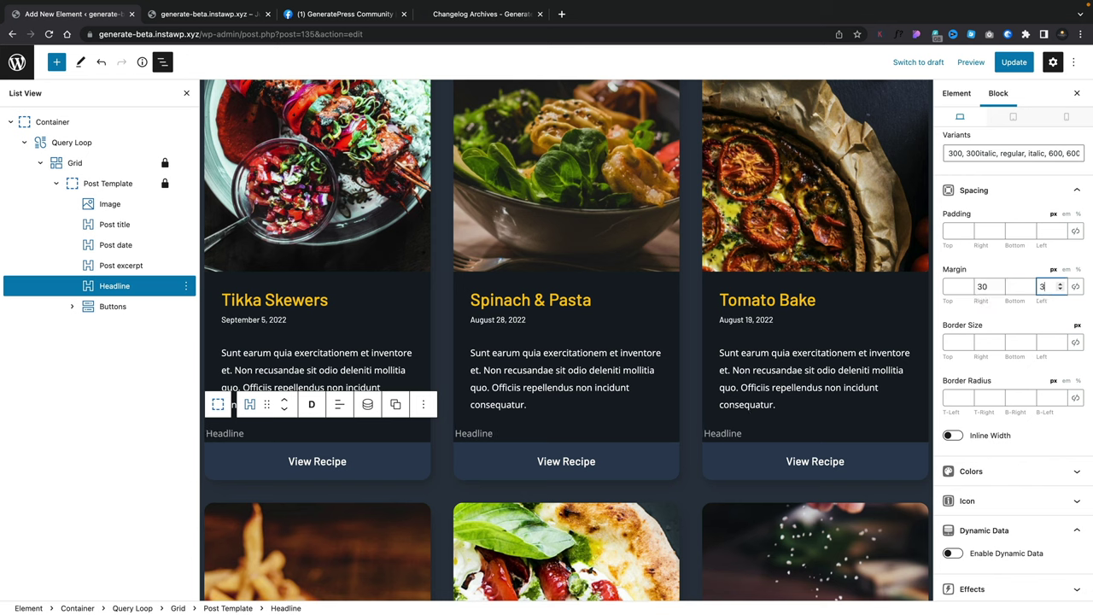
click(1011, 286)
text(30)
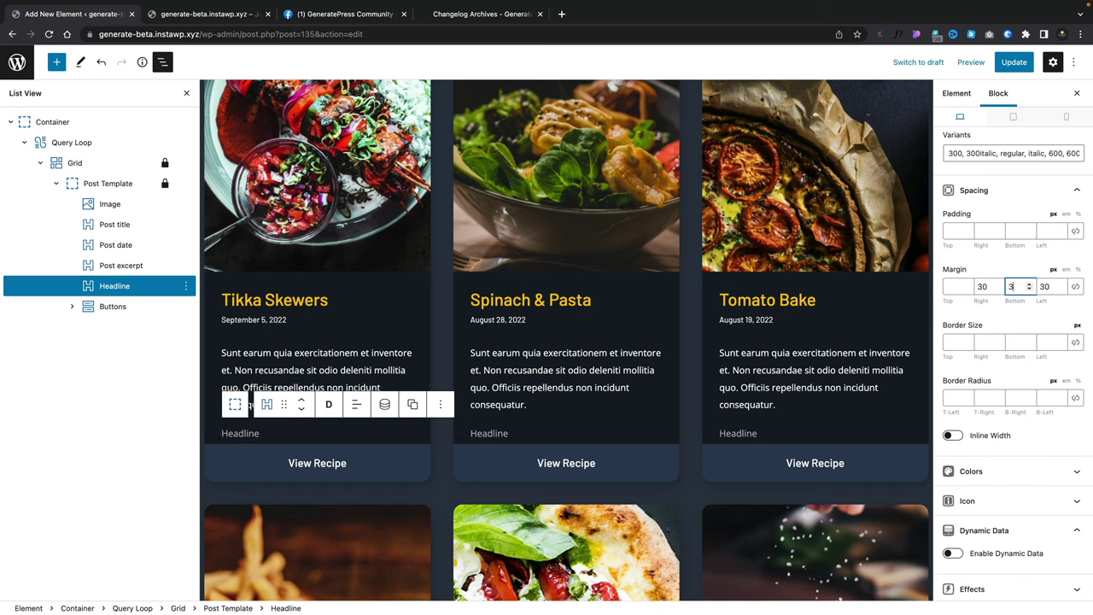
- Enable dynamic data on the headline with Post meta as the content source and check the available post meta fields
click(232, 434)
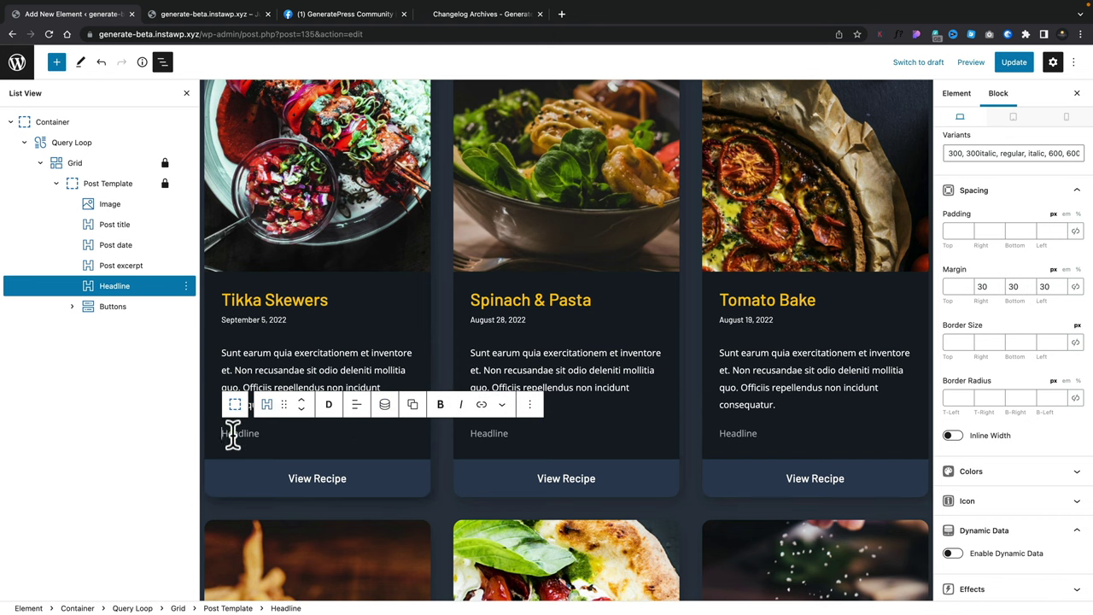
scroll(965, 506, down, 2)
click(955, 496)
scroll(1001, 508, down, 3)
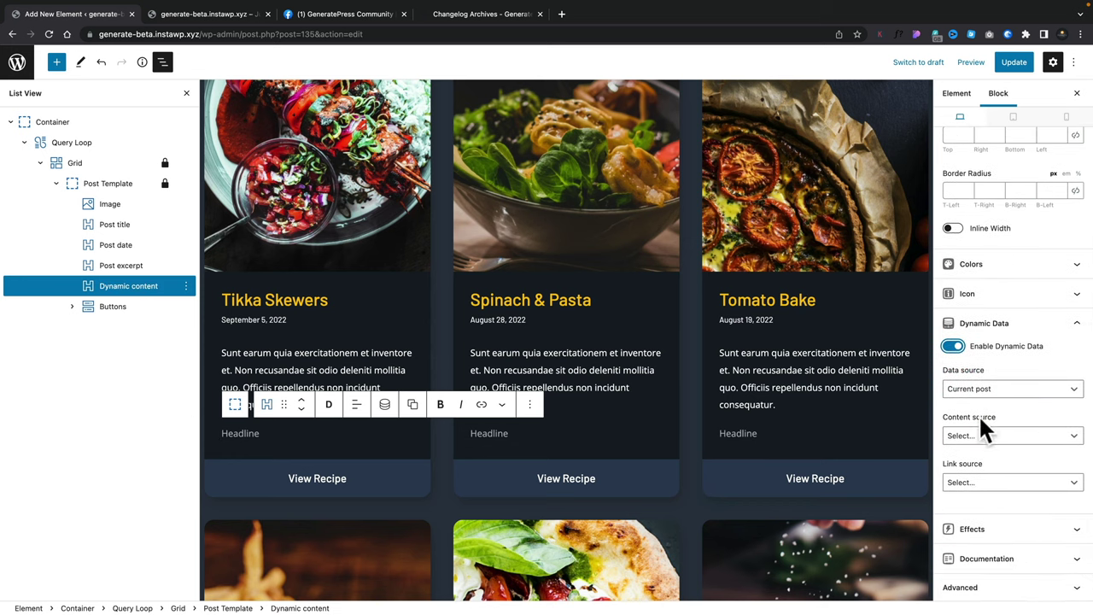
click(974, 434)
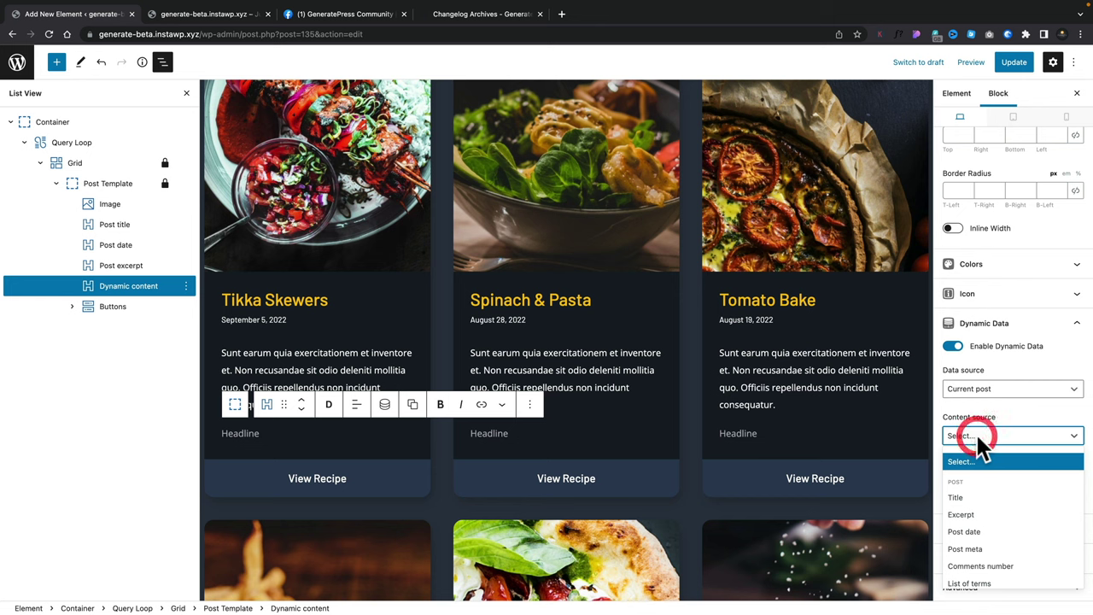
click(974, 549)
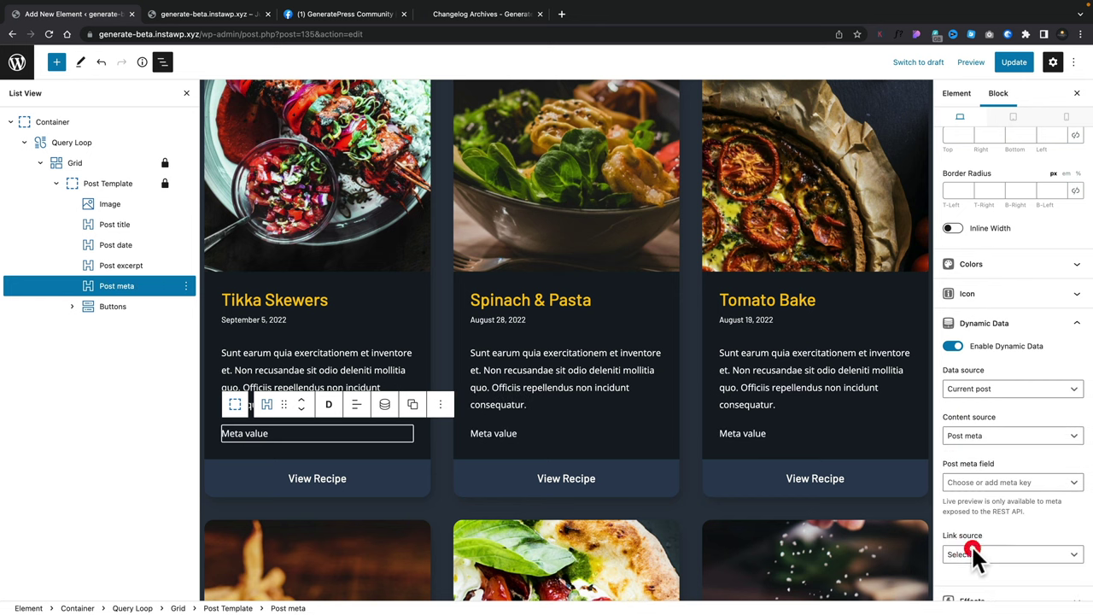
click(1002, 482)
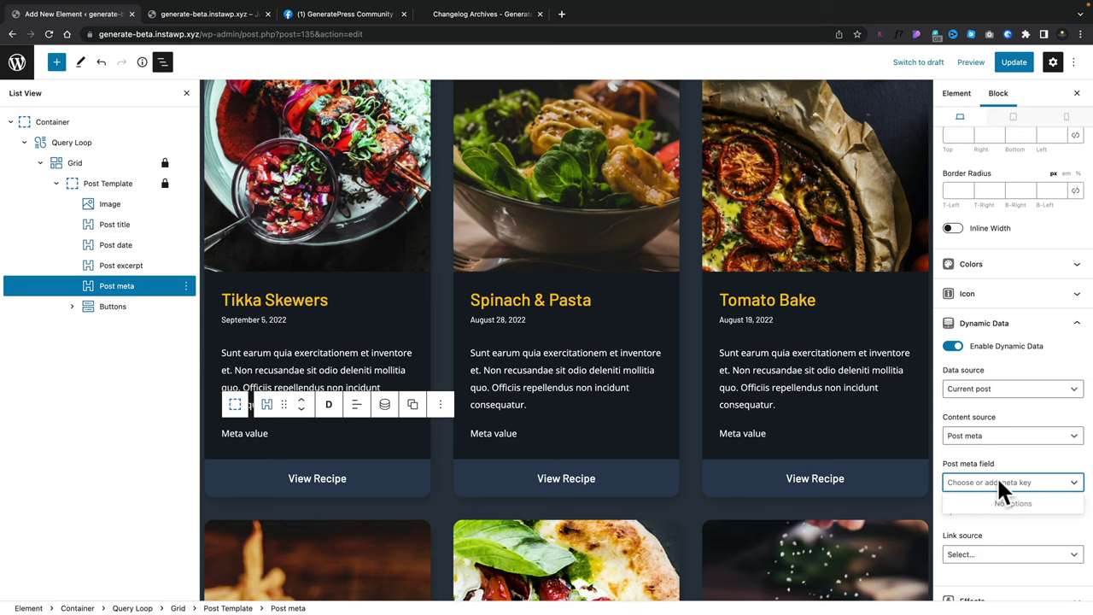
click(998, 482)
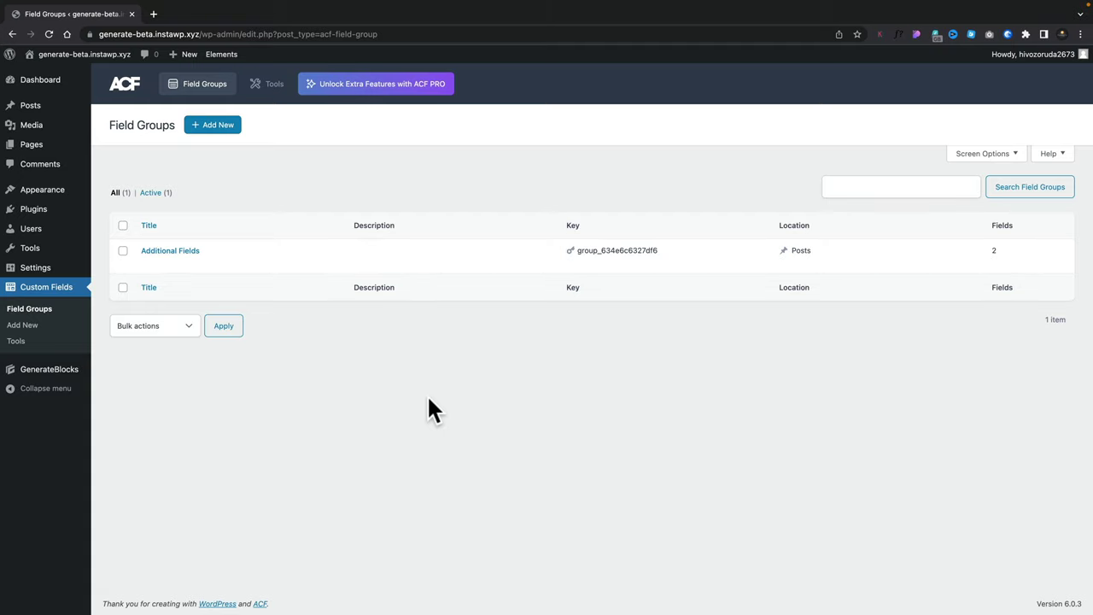
- In the ACF field groups, open Additional Fields and copy the Preparation Time field's name
click(182, 250)
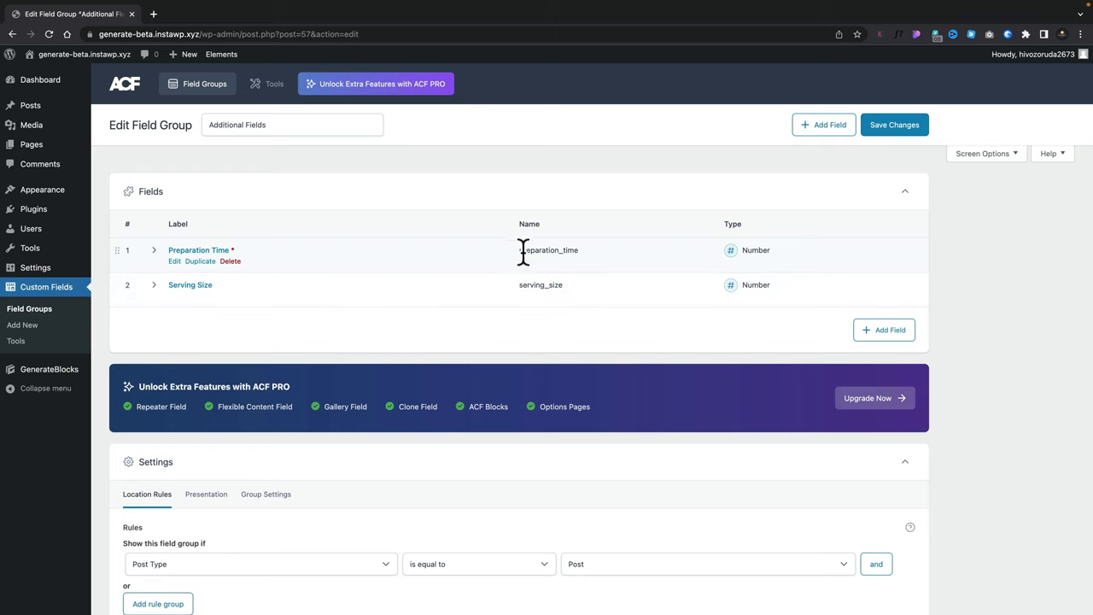
drag(569, 249, 579, 246)
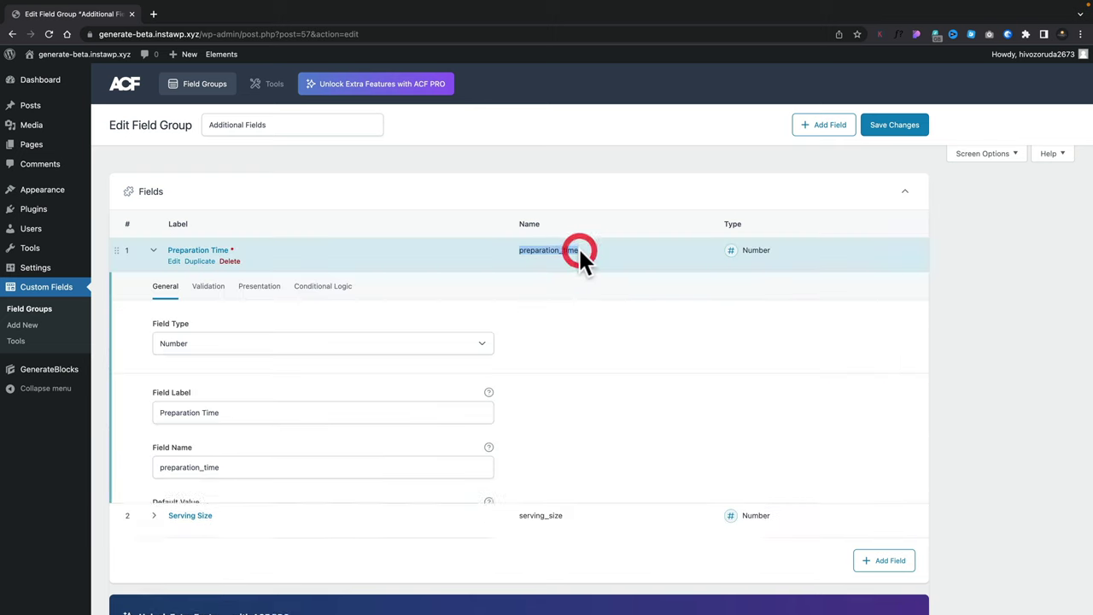
right_click(571, 252)
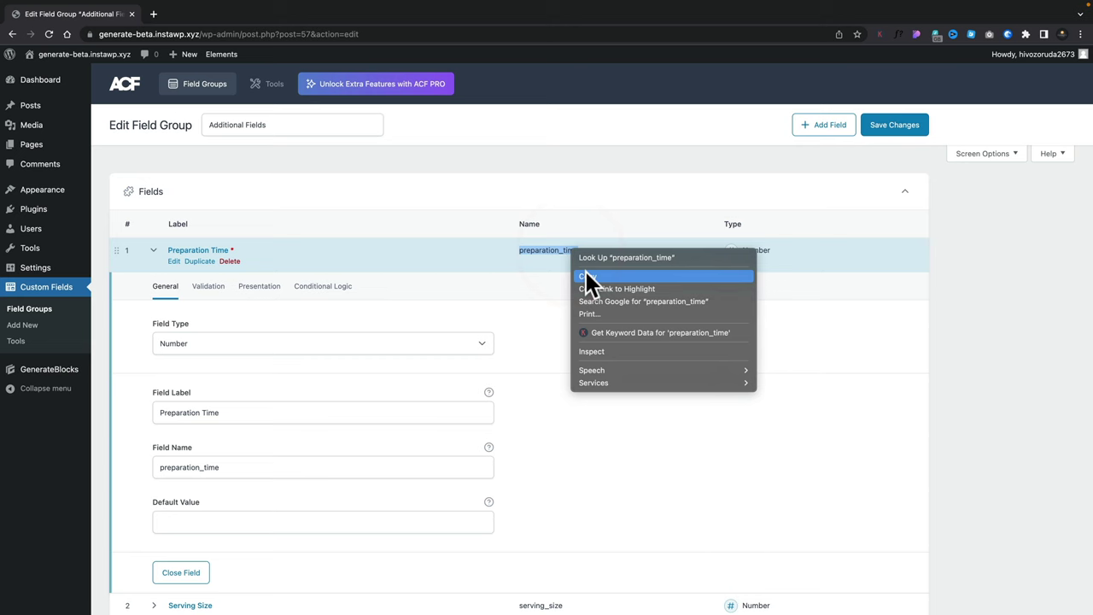
click(588, 275)
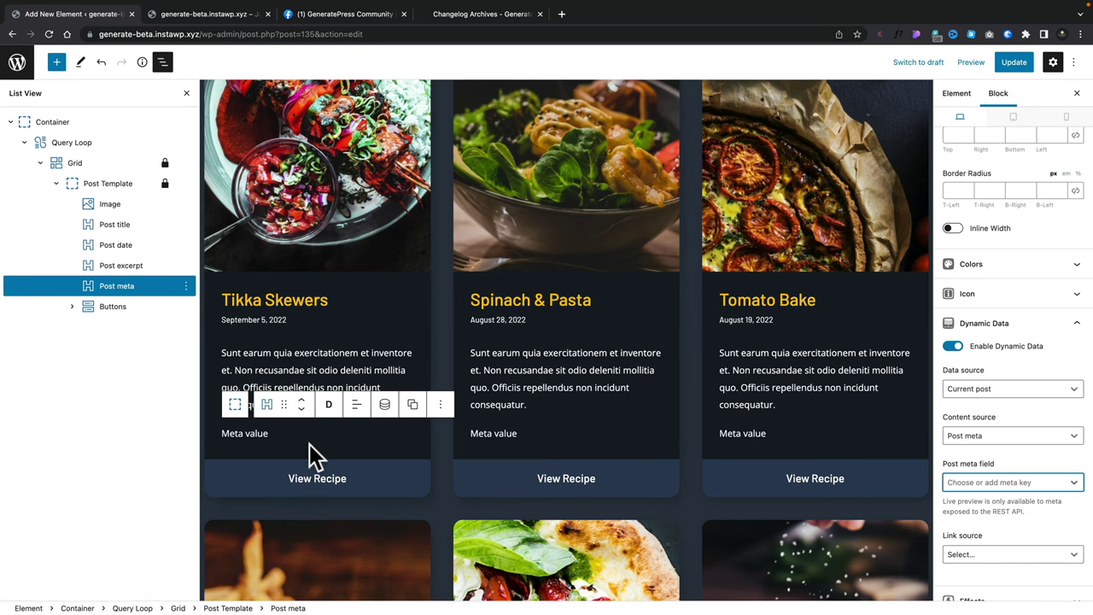
- Back in the template editor, add preparation_time as the headline's post meta field
click(980, 482)
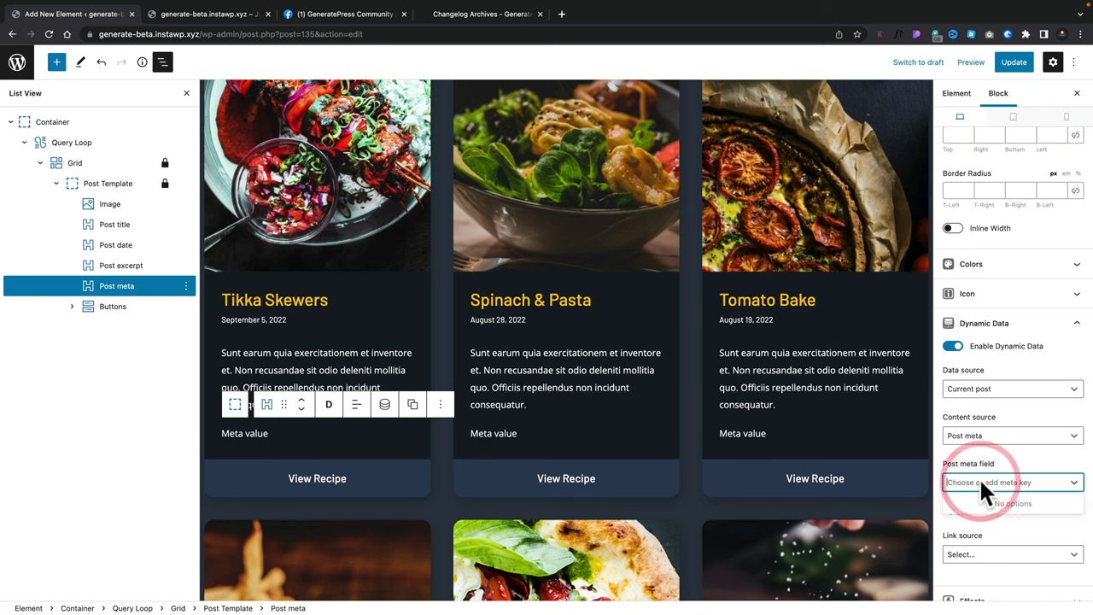
key(super+v)
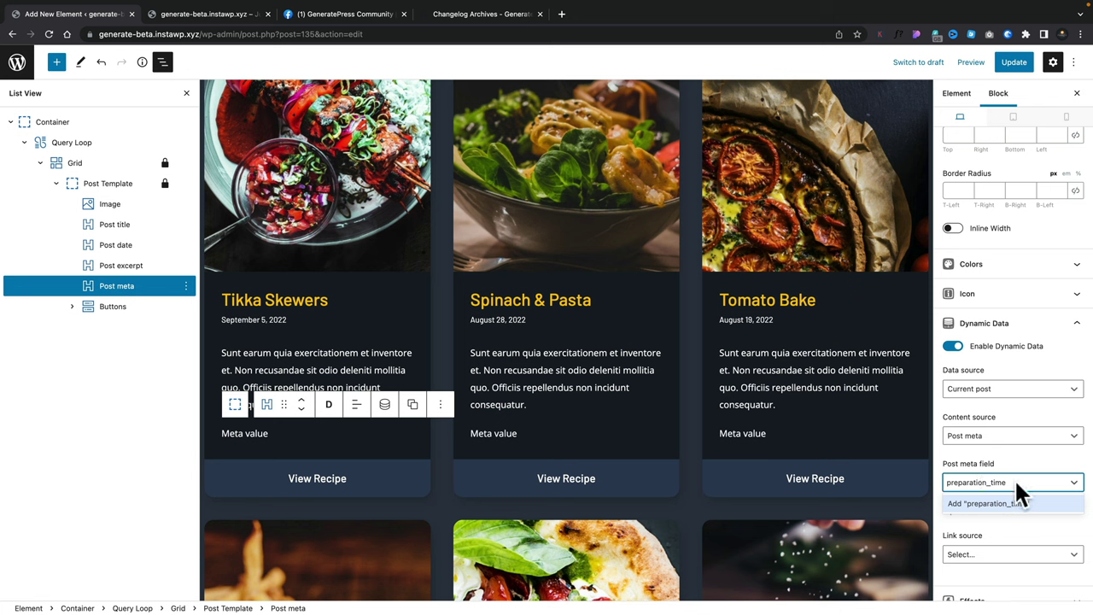
click(1005, 506)
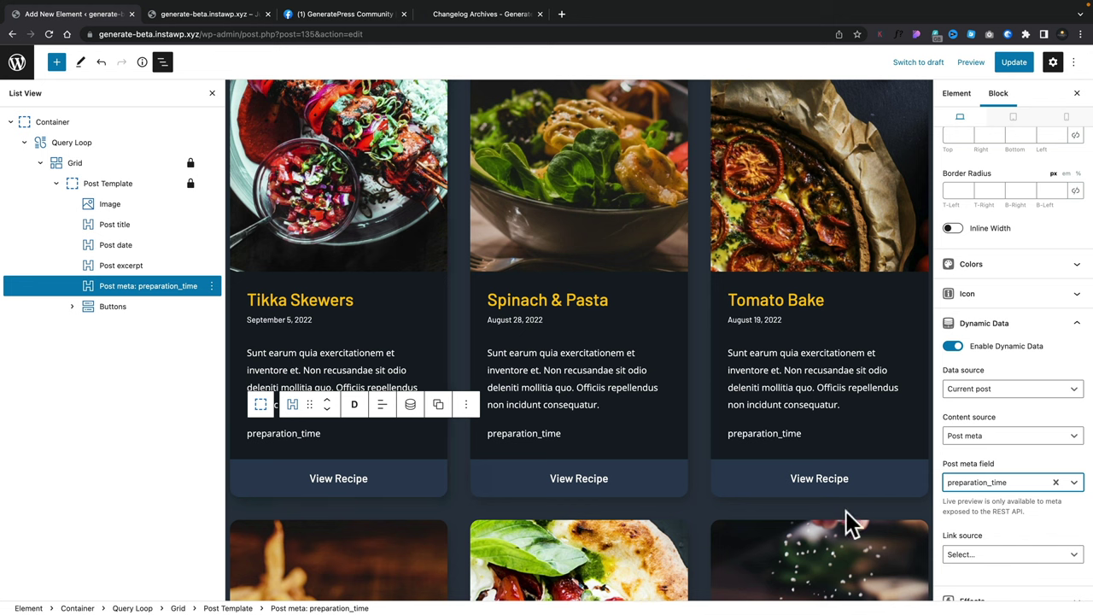
- Add the outlined clock icon from the General icon set to the preparation_time headline
scroll(1020, 470, down, 1)
scroll(1019, 469, up, 2)
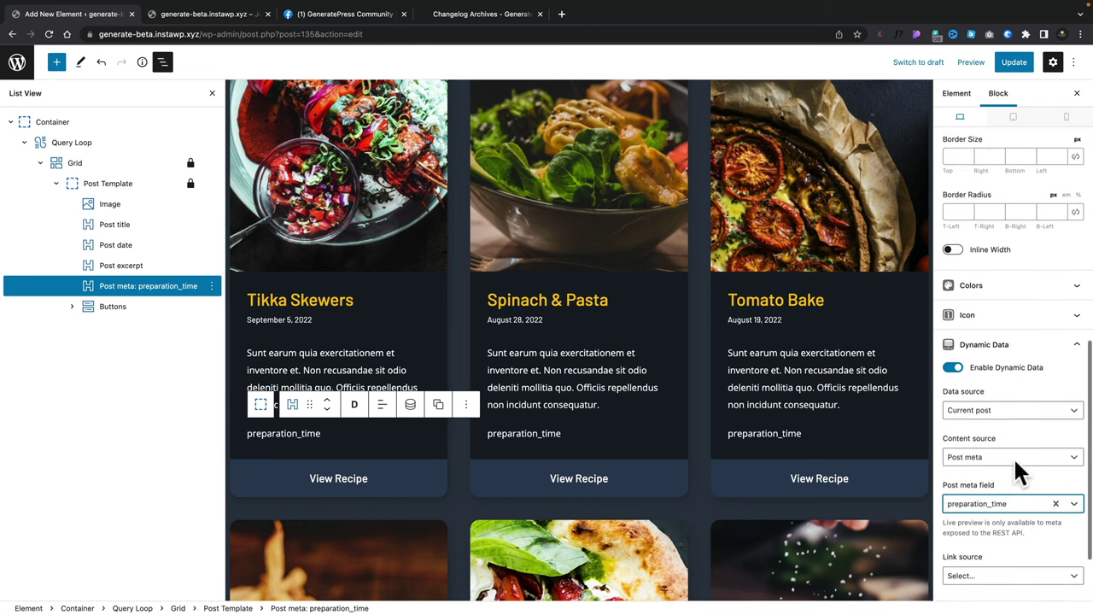
click(1066, 323)
click(986, 416)
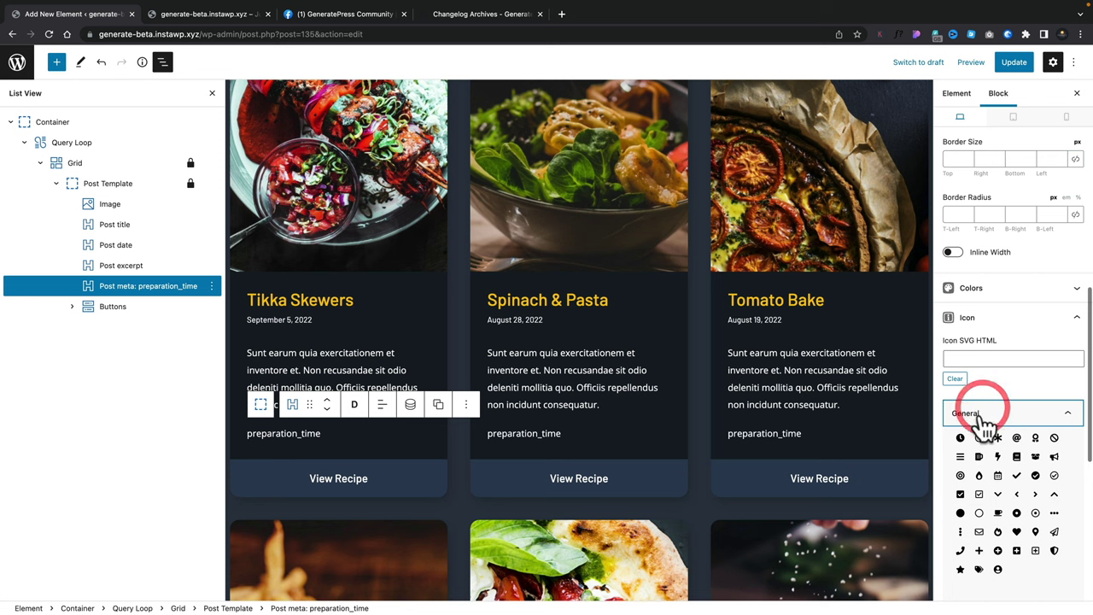
click(979, 440)
- Set the clock icon's color to the yellow accent color, var(--accent)
scroll(1010, 376, up, 10)
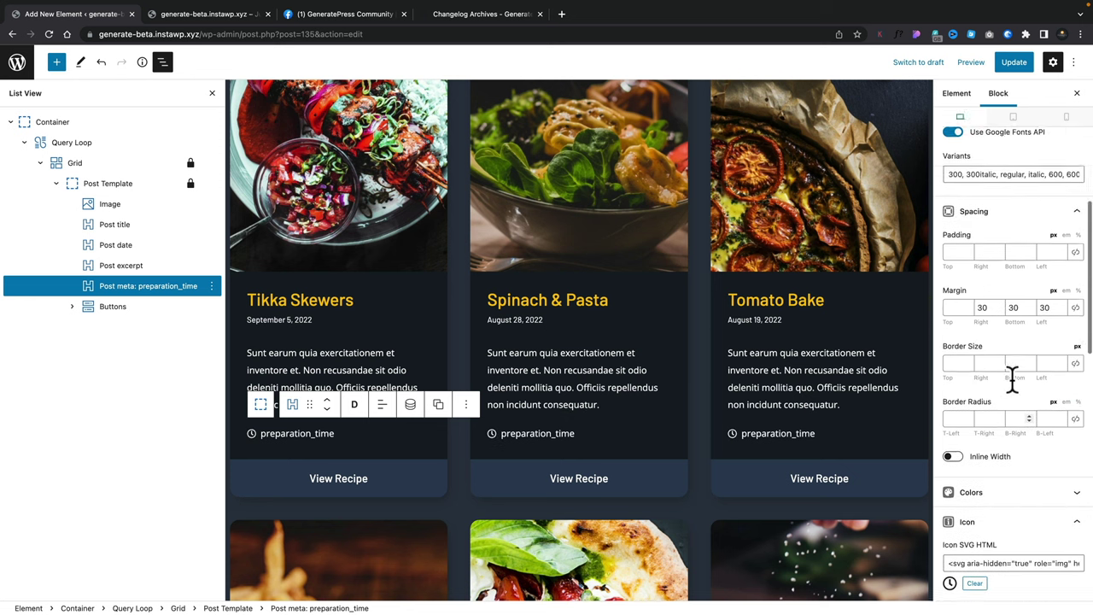
scroll(1011, 379, down, 5)
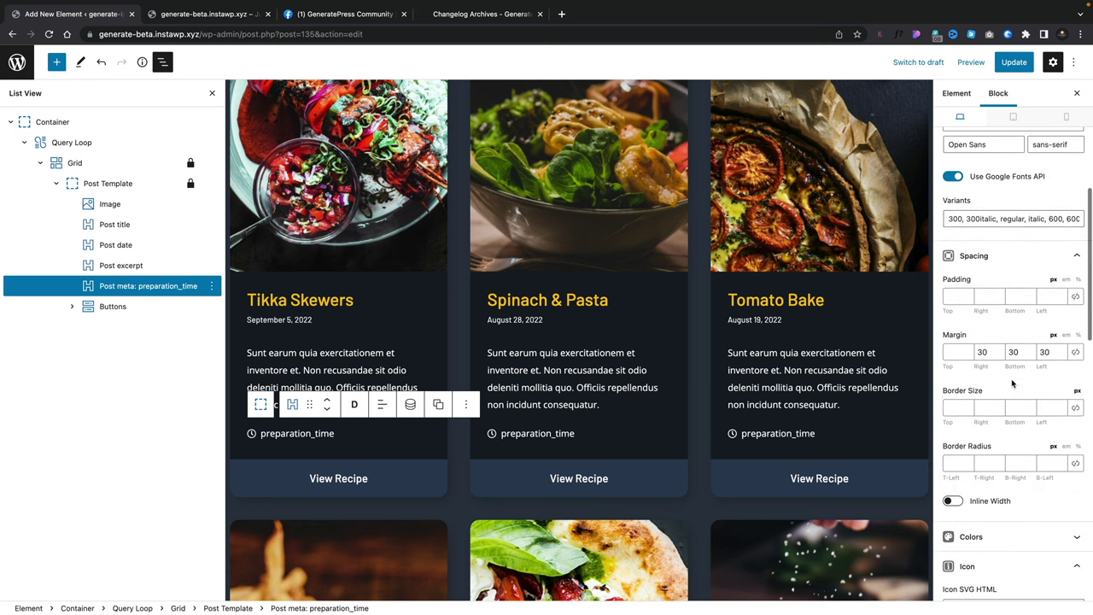
click(1012, 384)
scroll(1016, 439, down, 2)
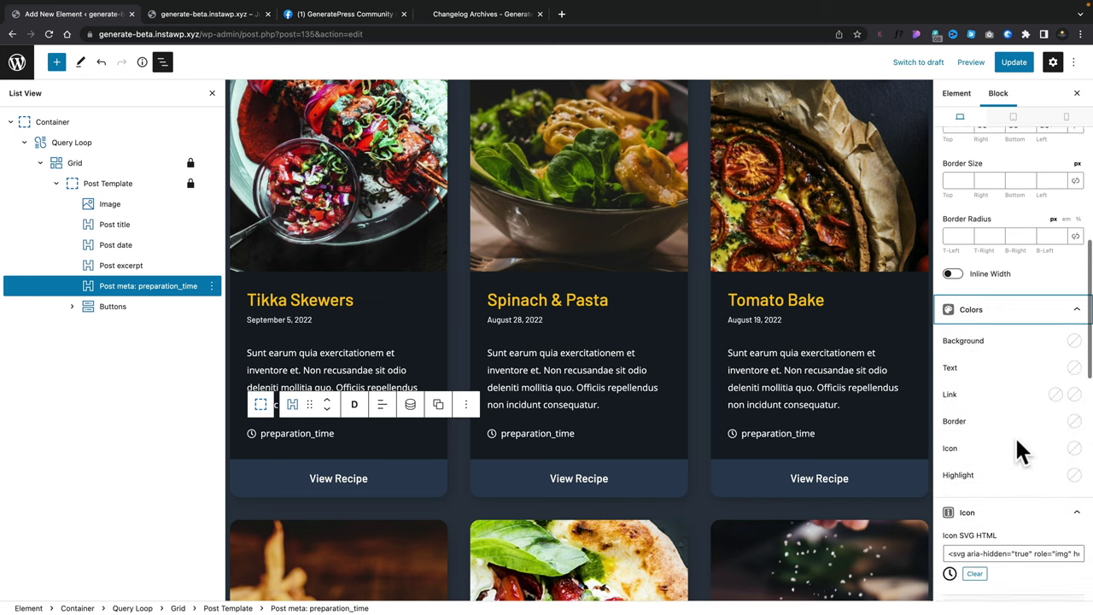
click(1074, 440)
click(1056, 411)
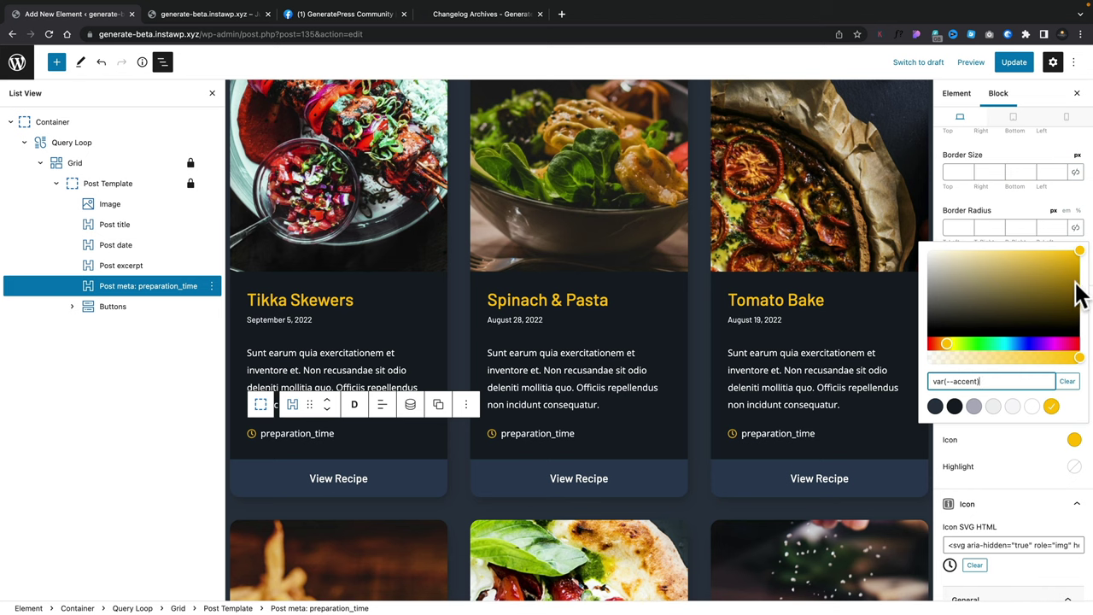
click(1016, 437)
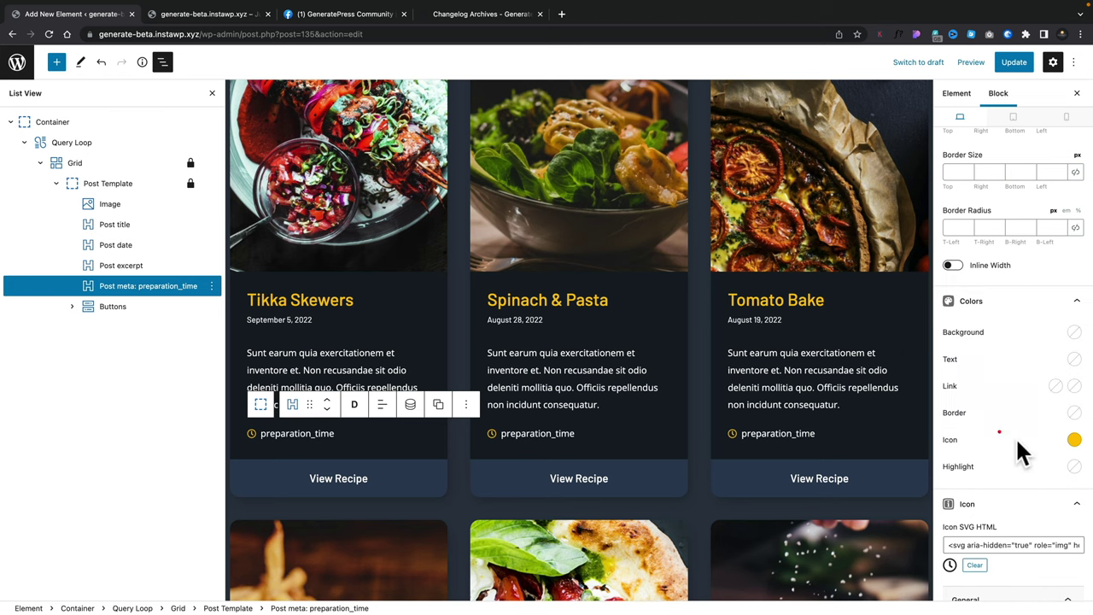
- Update the template, check the preparation times on the front page's recipe cards, and return to the template editor
click(1013, 63)
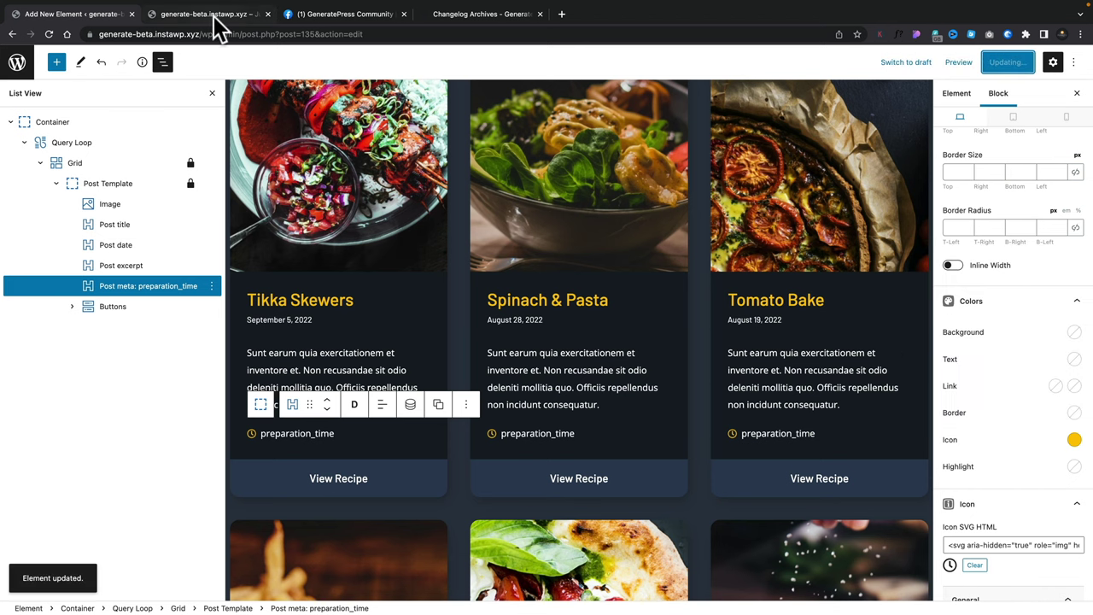
click(213, 15)
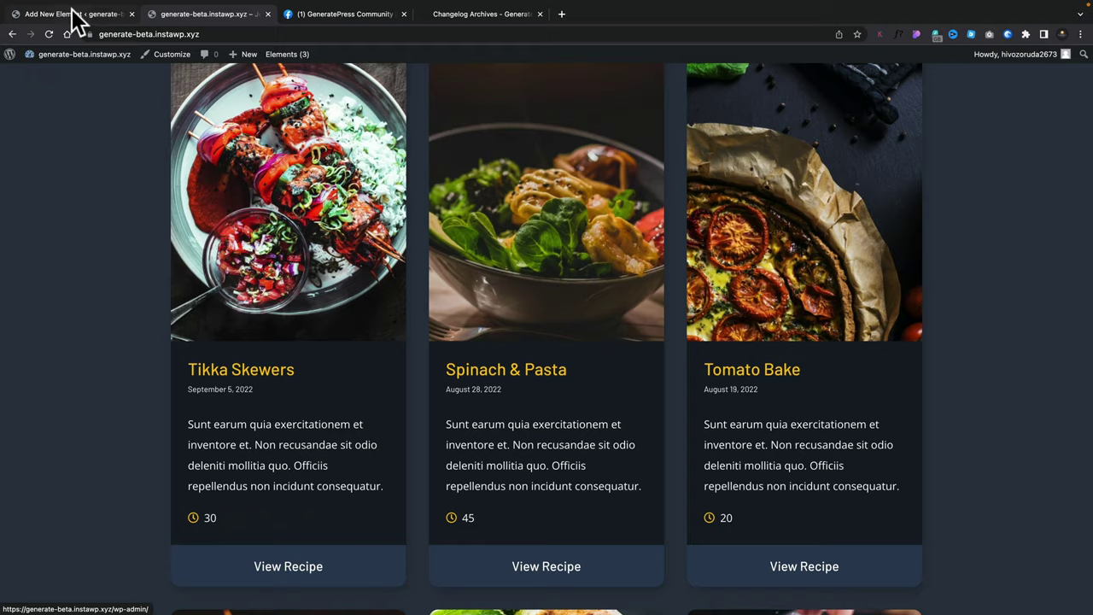
click(75, 16)
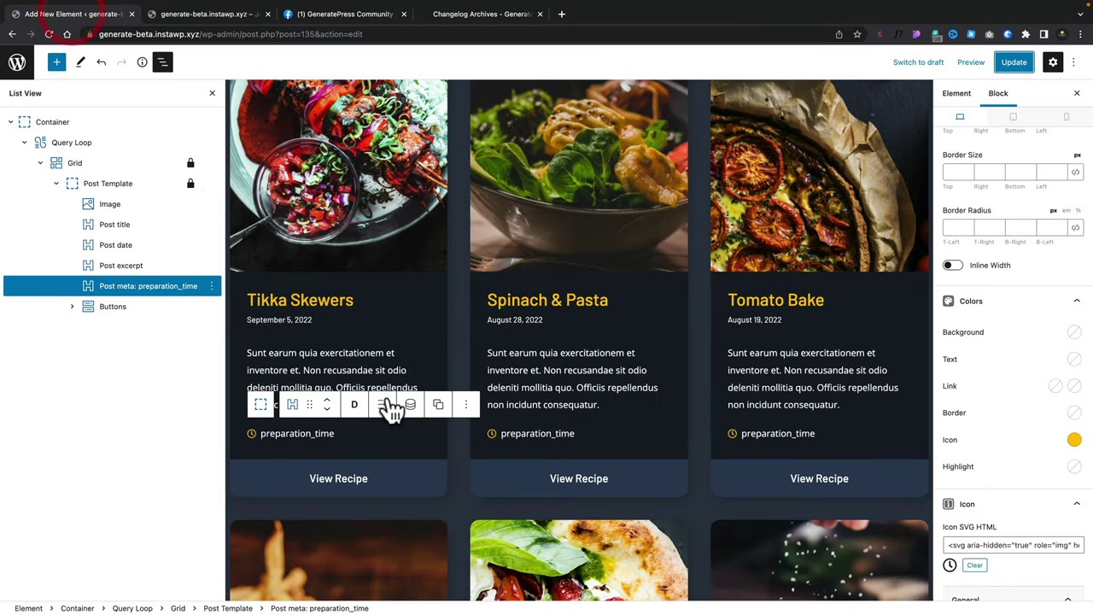
- Turn on Inline Width for the preparation_time headline and duplicate the headline
click(293, 431)
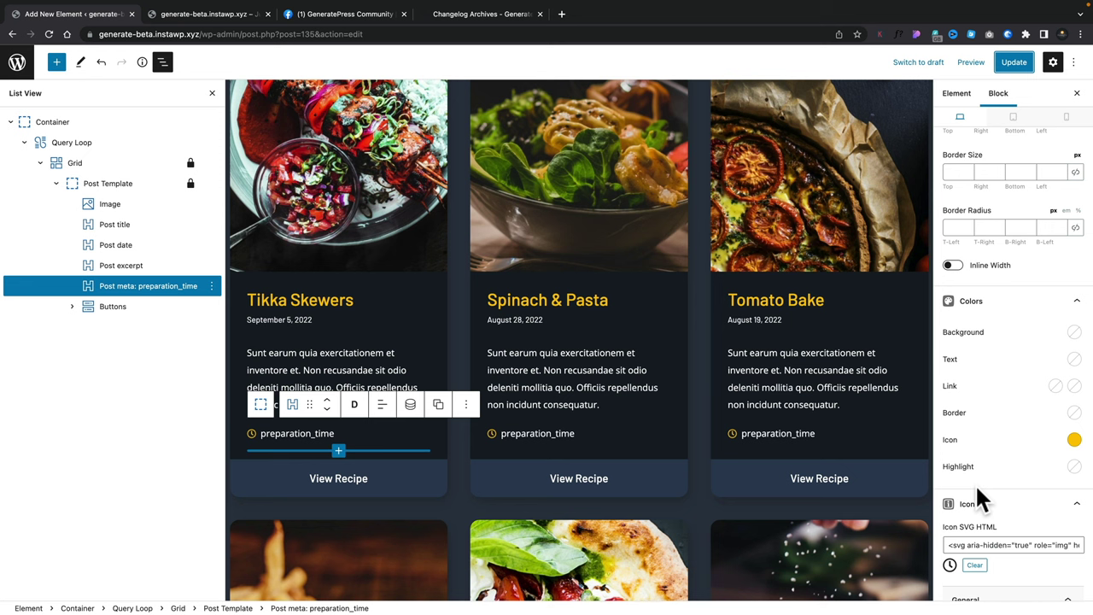
scroll(973, 290, up, 1)
scroll(962, 249, up, 4)
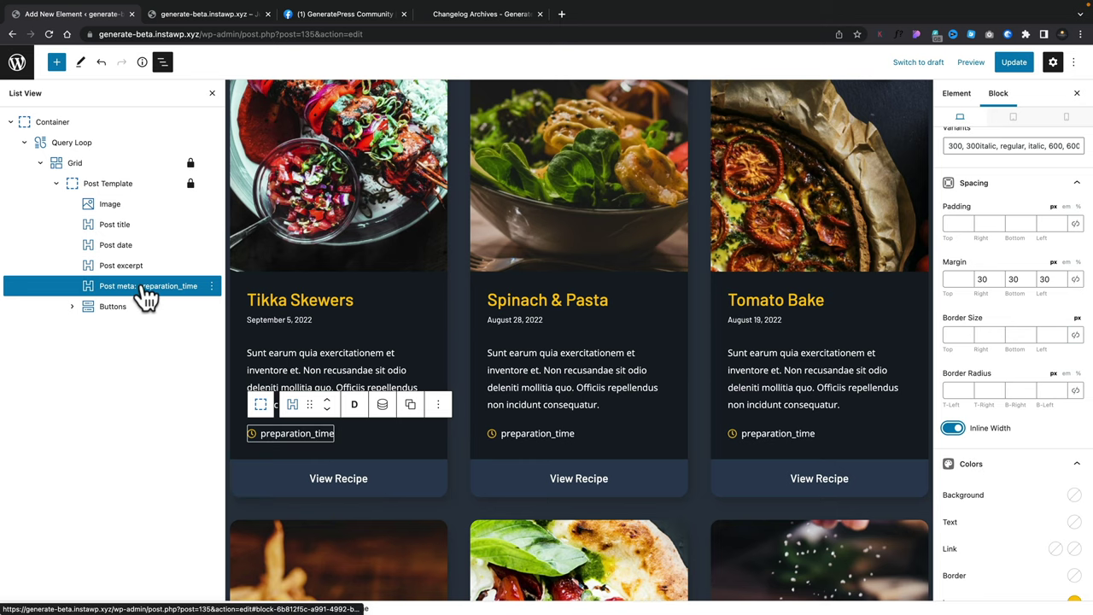
click(211, 286)
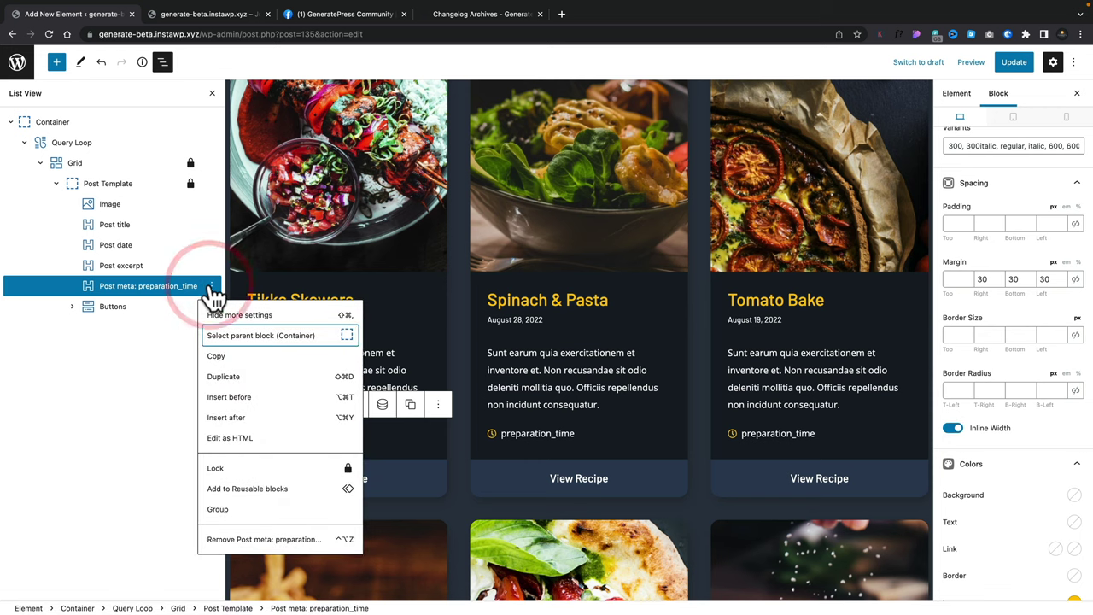
click(216, 374)
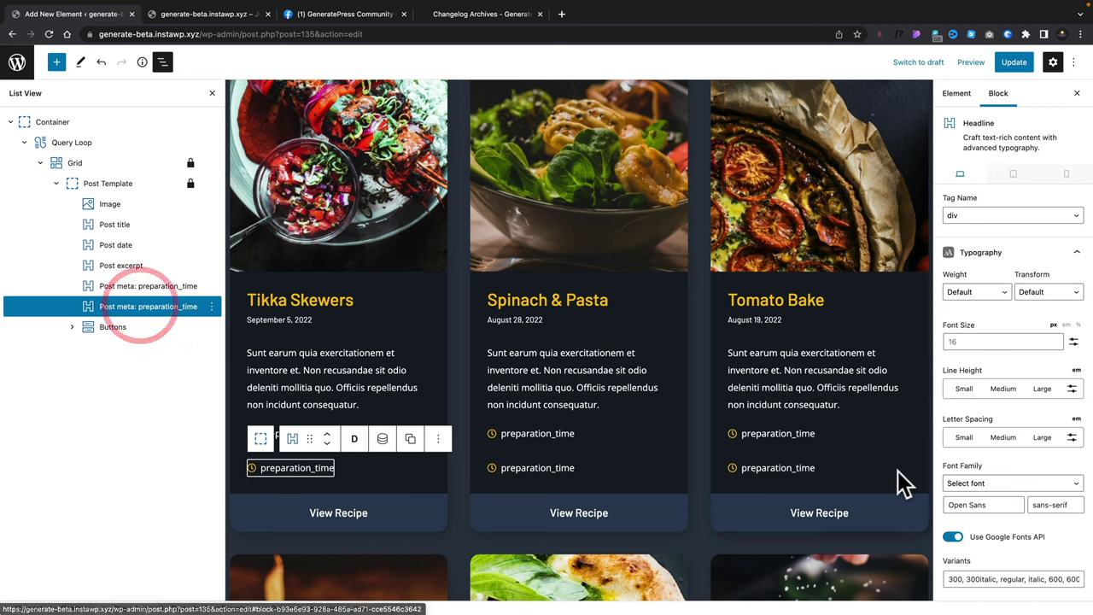
- Remove the clock icon from the duplicated preparation_time headline
scroll(1059, 433, down, 1)
click(1076, 216)
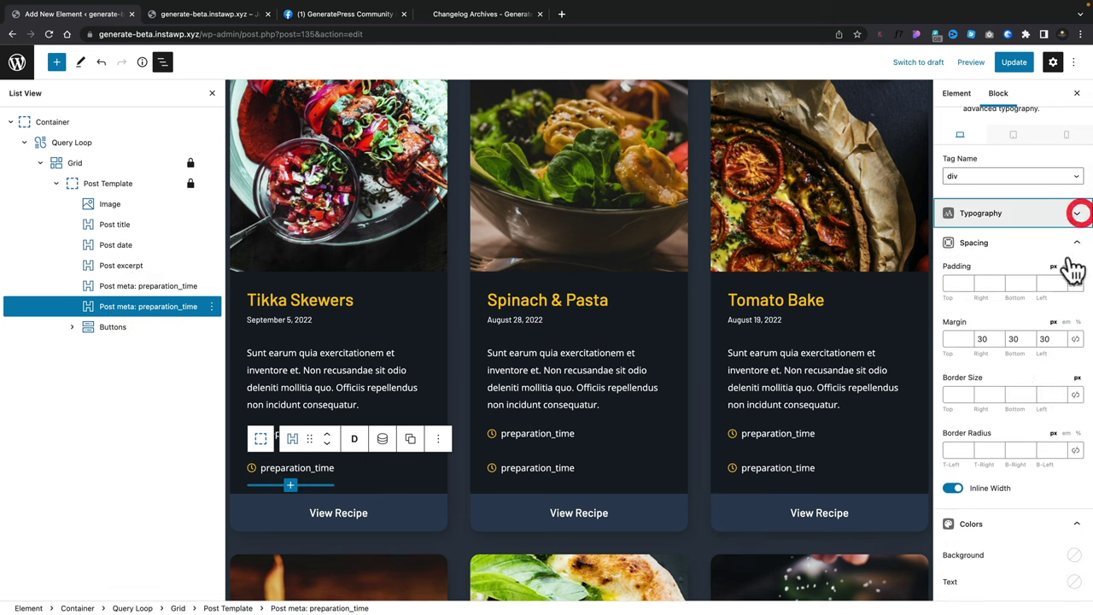
click(1074, 244)
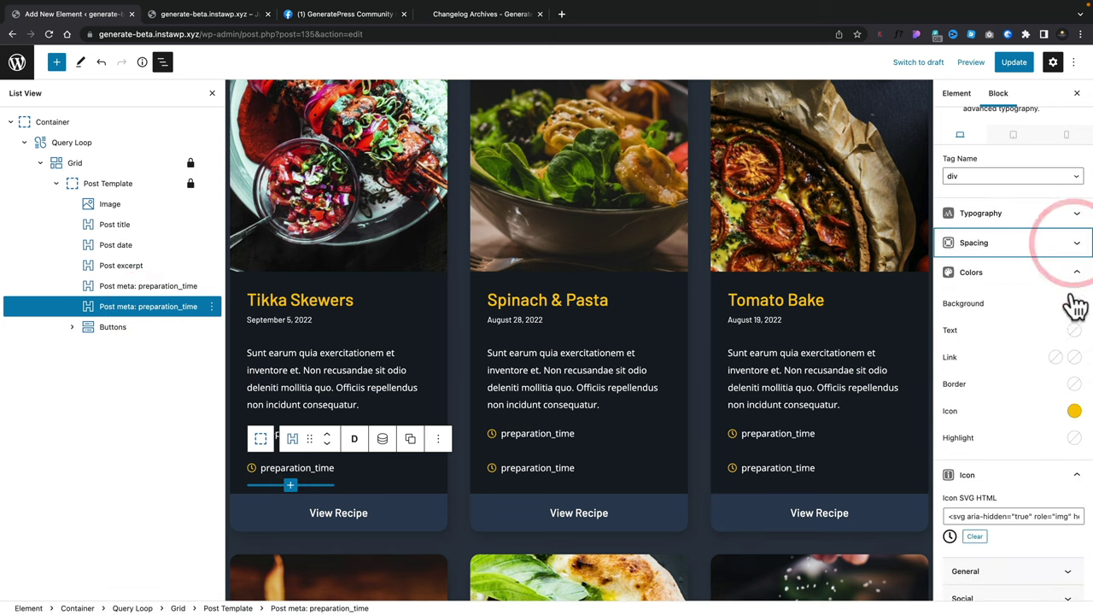
click(1076, 272)
scroll(1043, 362, down, 1)
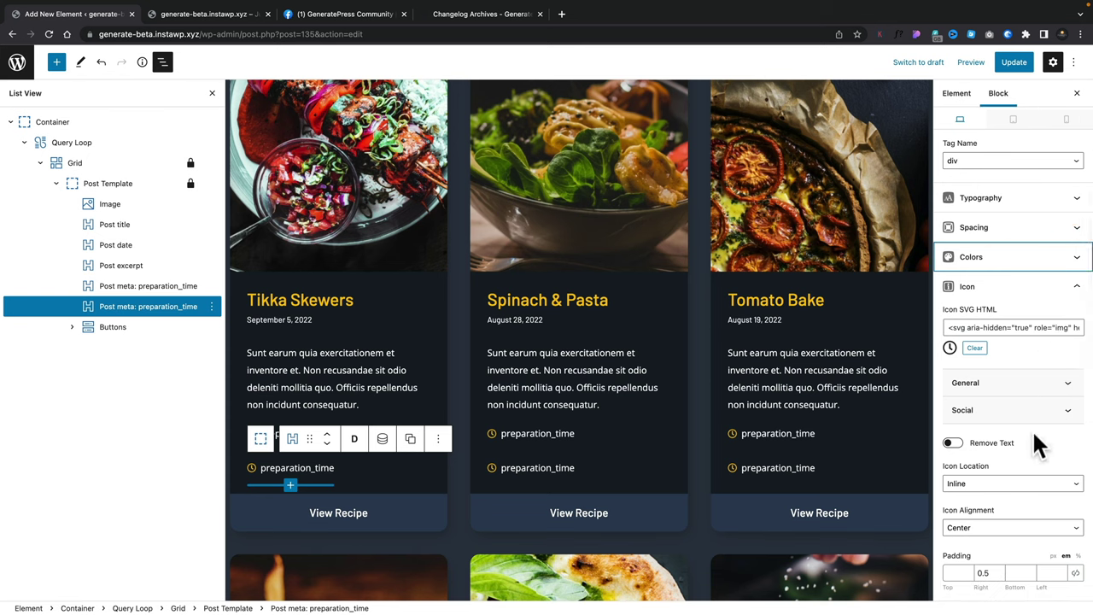
scroll(1031, 428, down, 1)
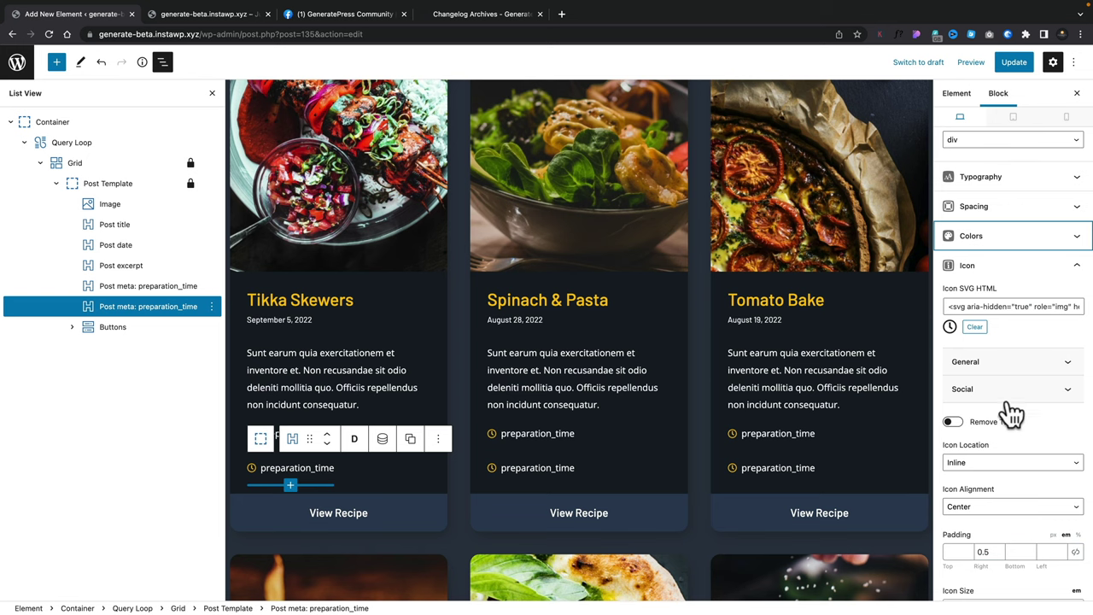
click(975, 327)
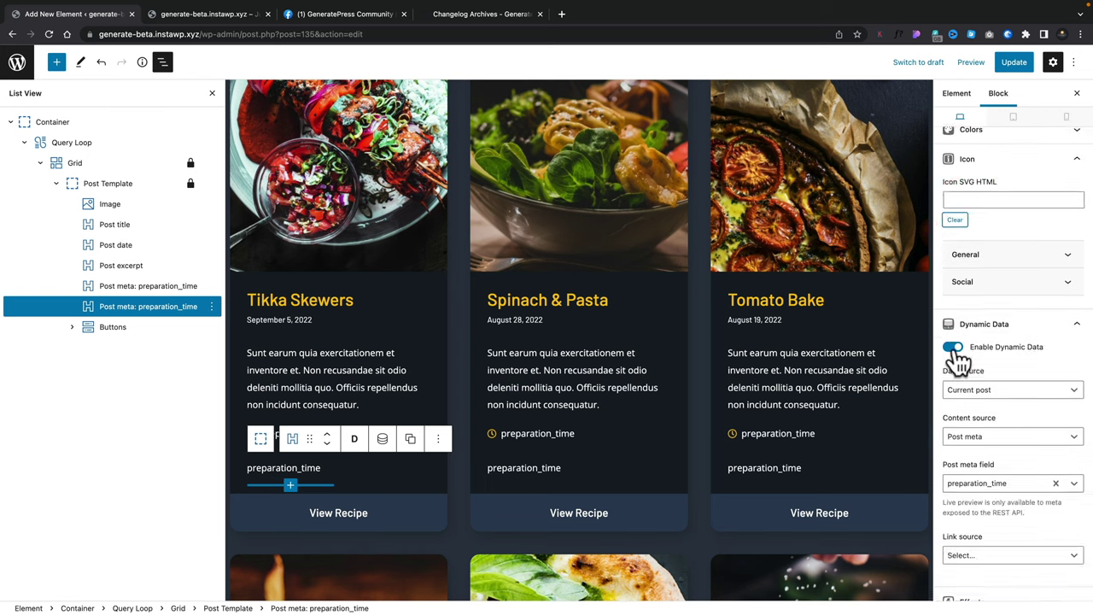
- Turn off dynamic data for the duplicated headline and enter "mins" as its static text
click(952, 347)
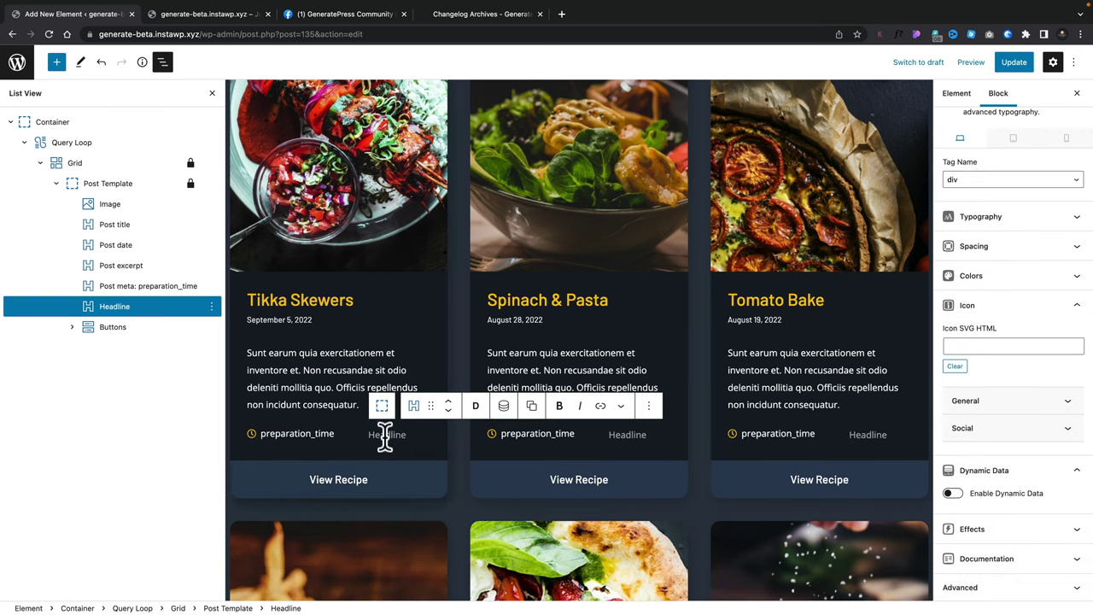
text(mins)
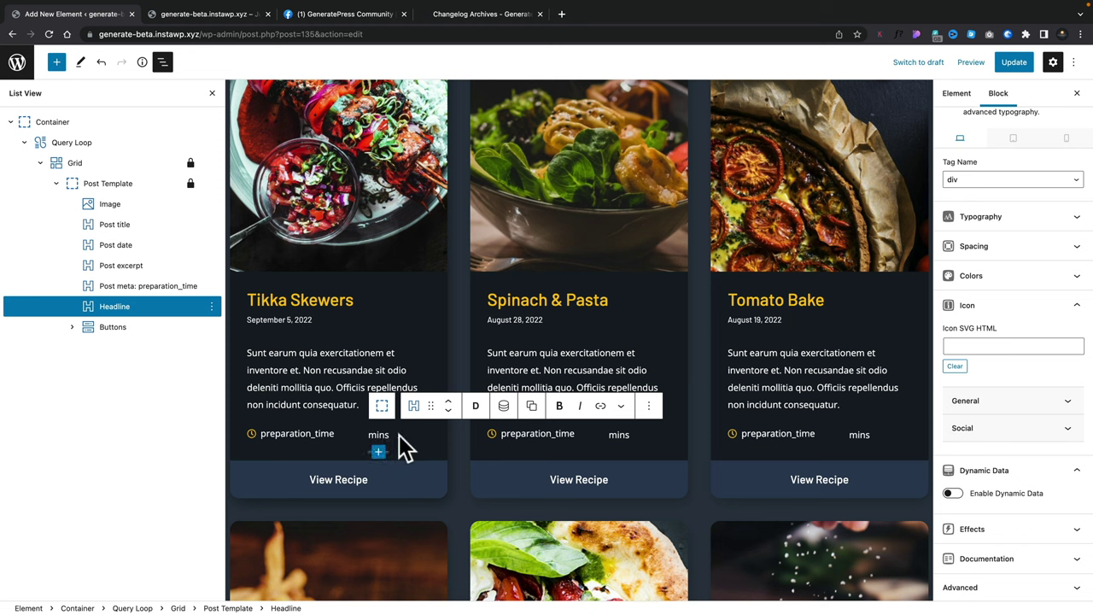
- Set the preparation_time headline's right margin to 0 and clear the mins headline's left margin
click(1049, 304)
click(1049, 283)
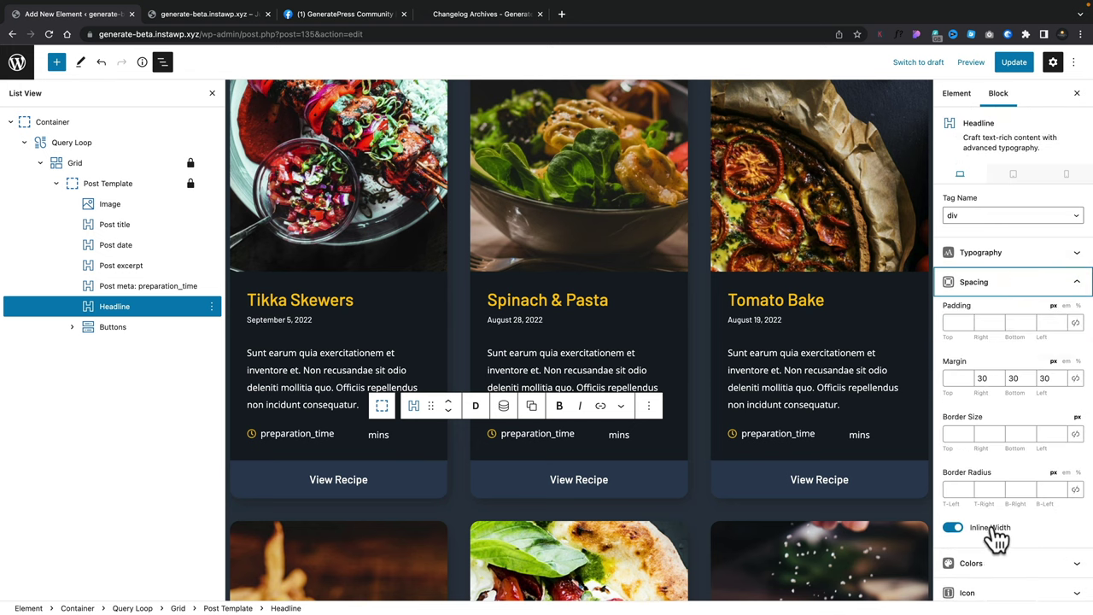
click(136, 286)
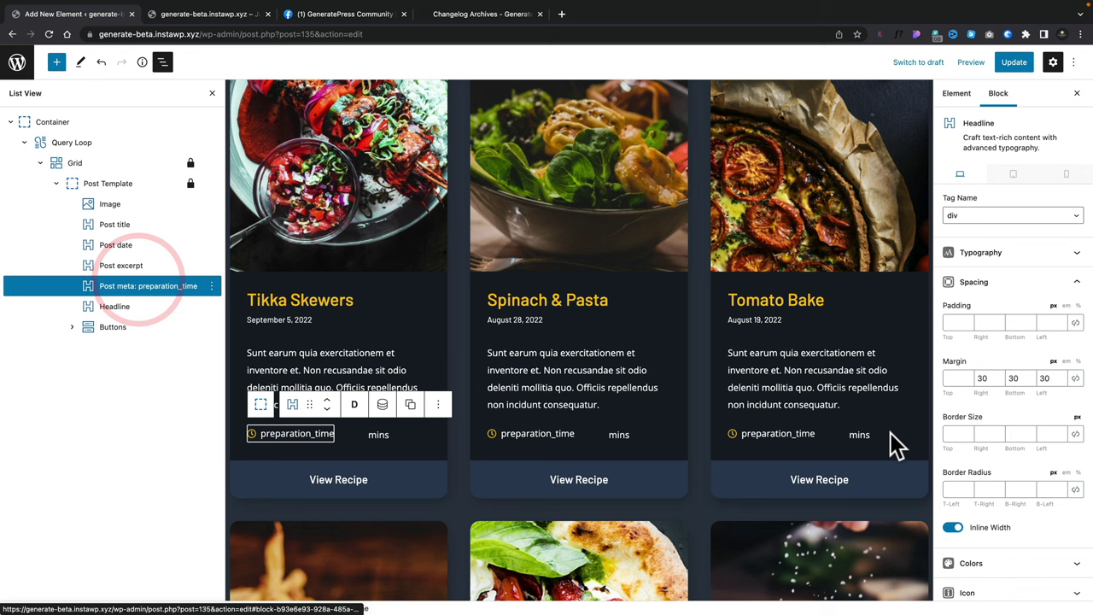
key(ctrl+s)
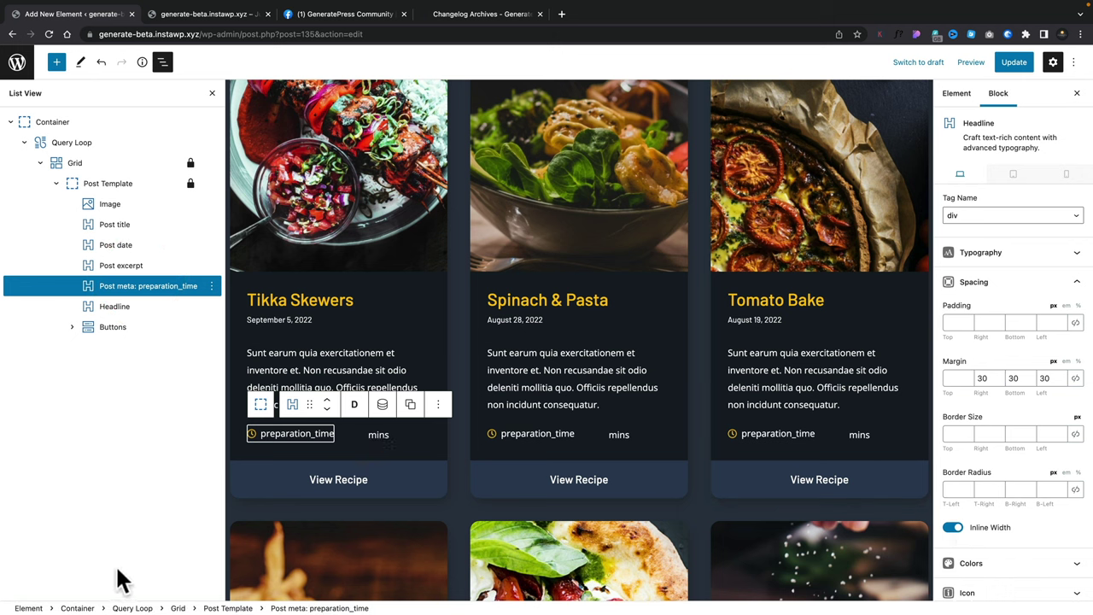
click(145, 287)
click(989, 381)
click(975, 382)
text(3)
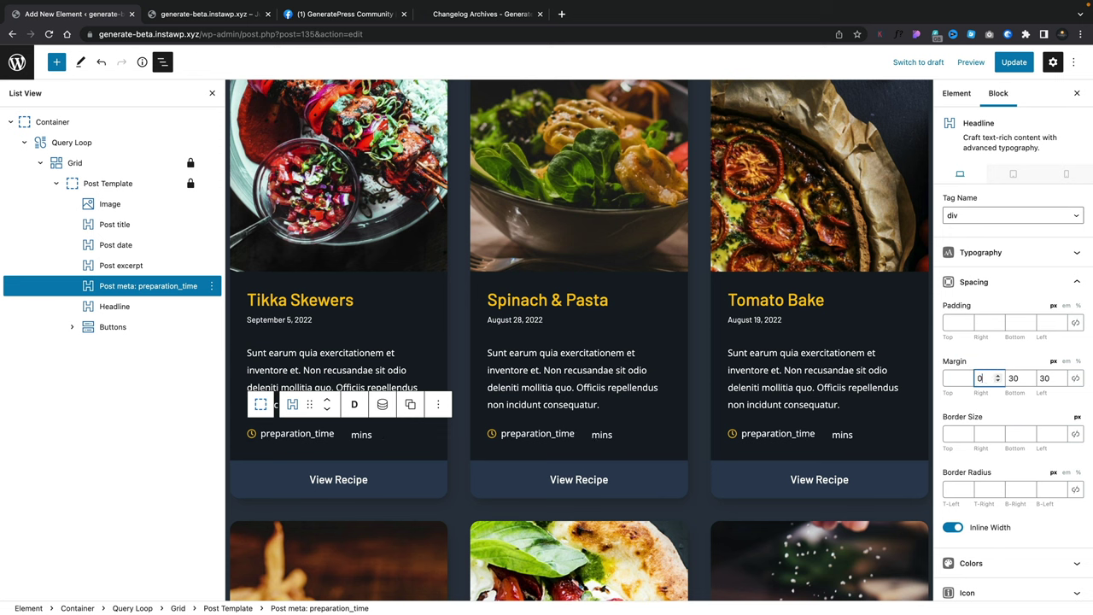
click(111, 307)
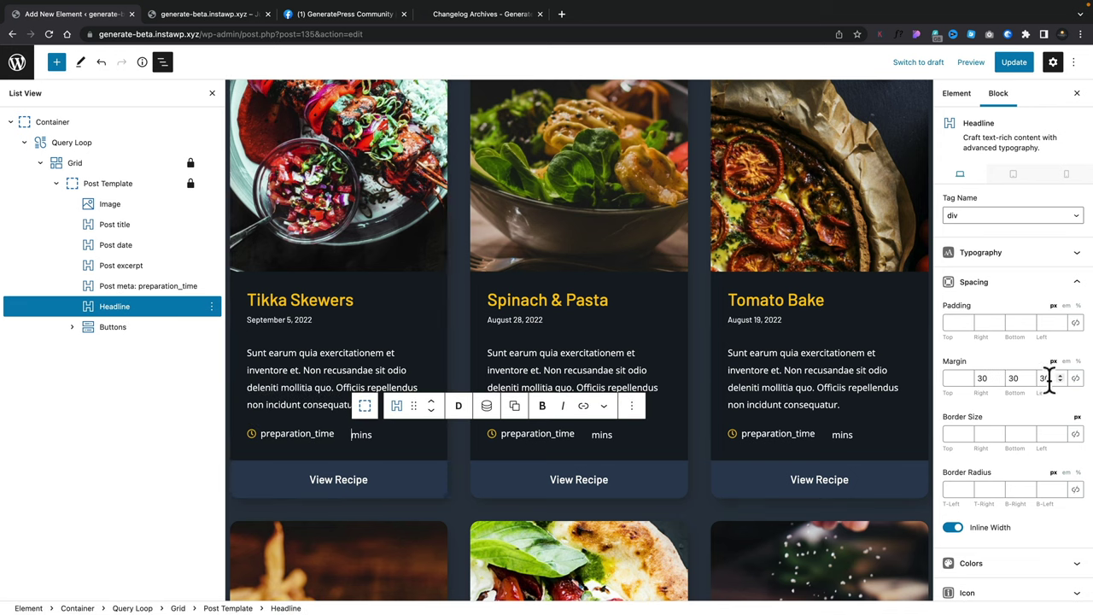
key(BackSpace)
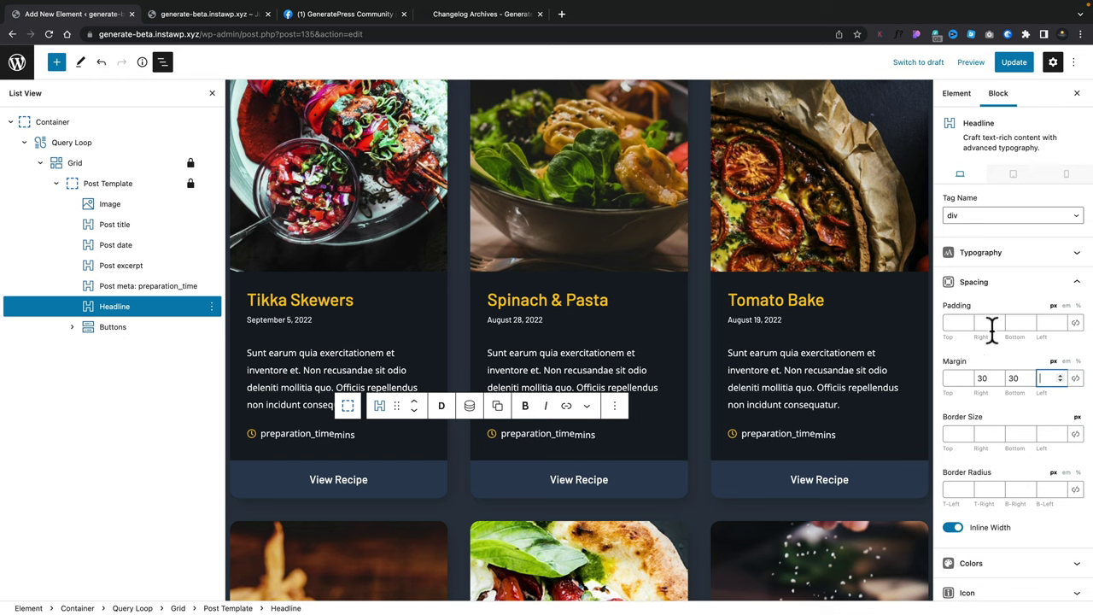
- Update the template and reload the front page to check the mins labels beside the preparation times
click(1012, 63)
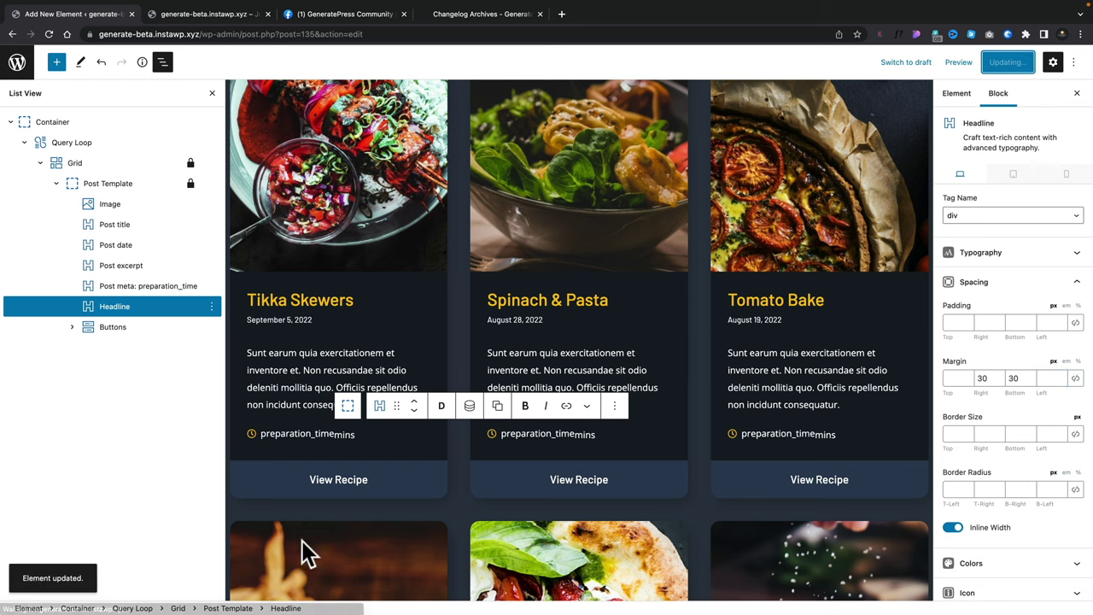
click(198, 14)
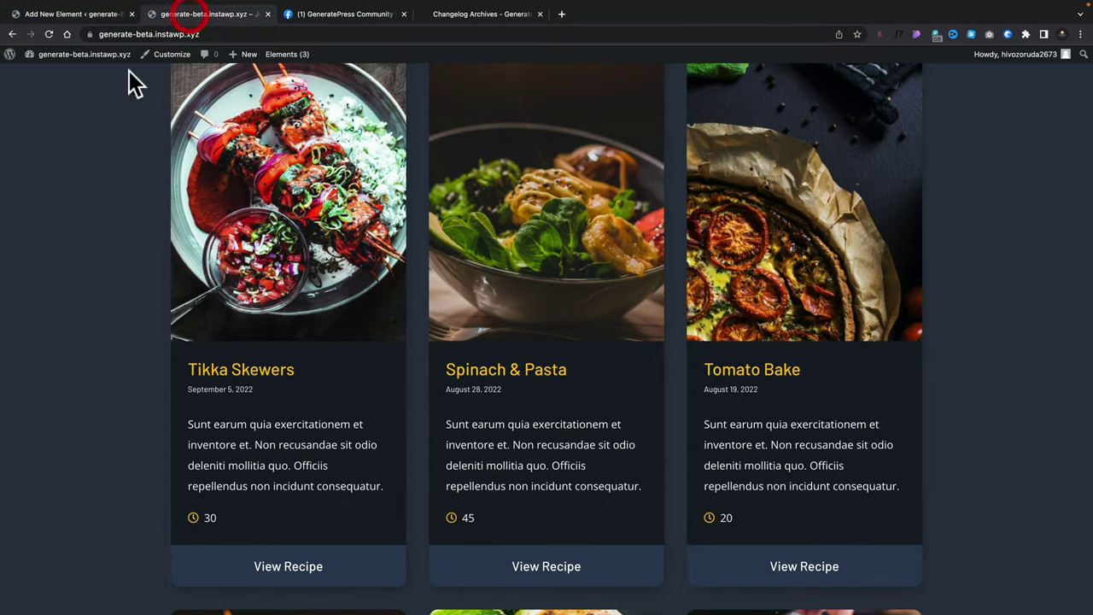
click(50, 34)
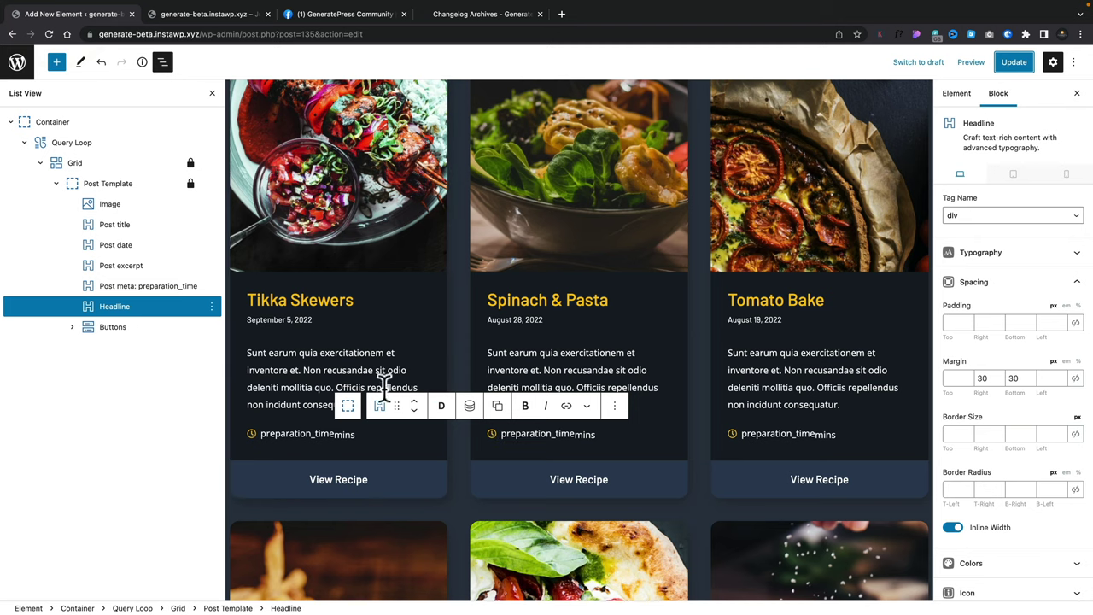
- Add the CSS class archive_mins to the mins headline and update the template
click(147, 307)
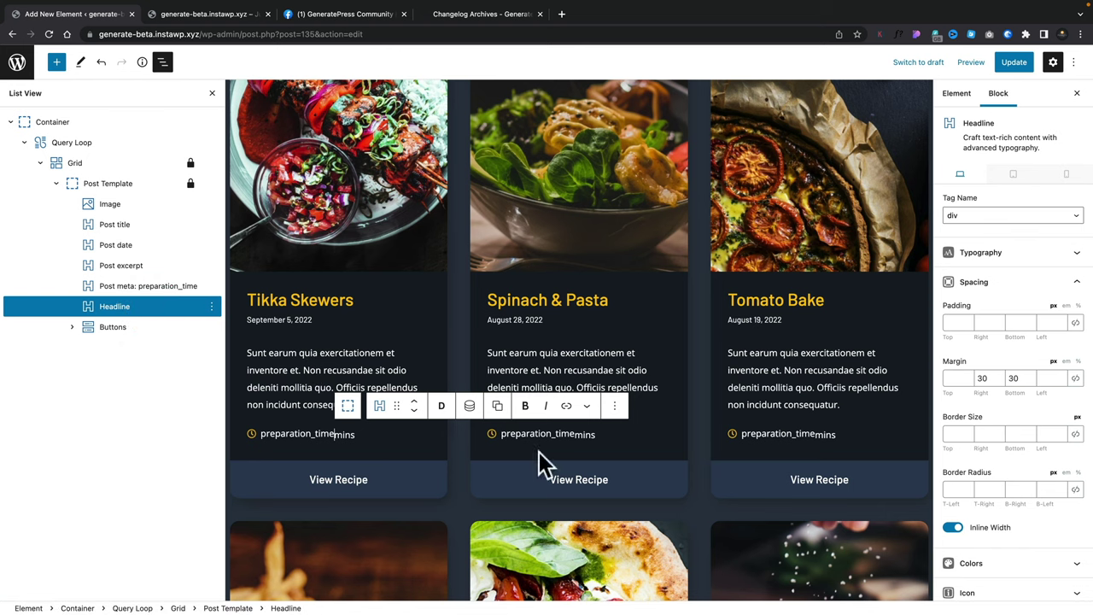
click(1076, 282)
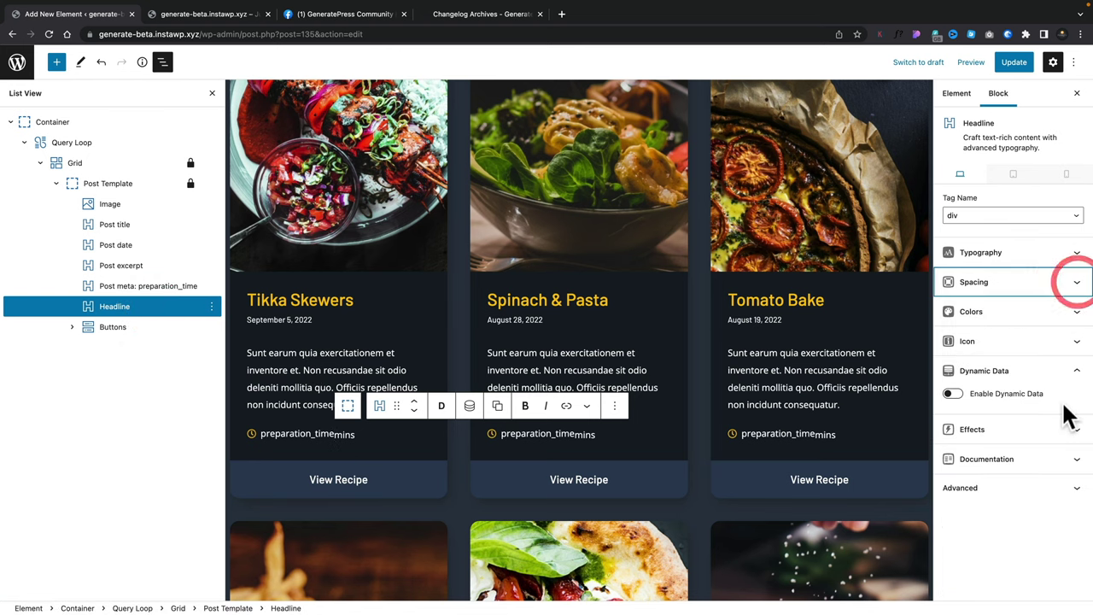
click(1071, 462)
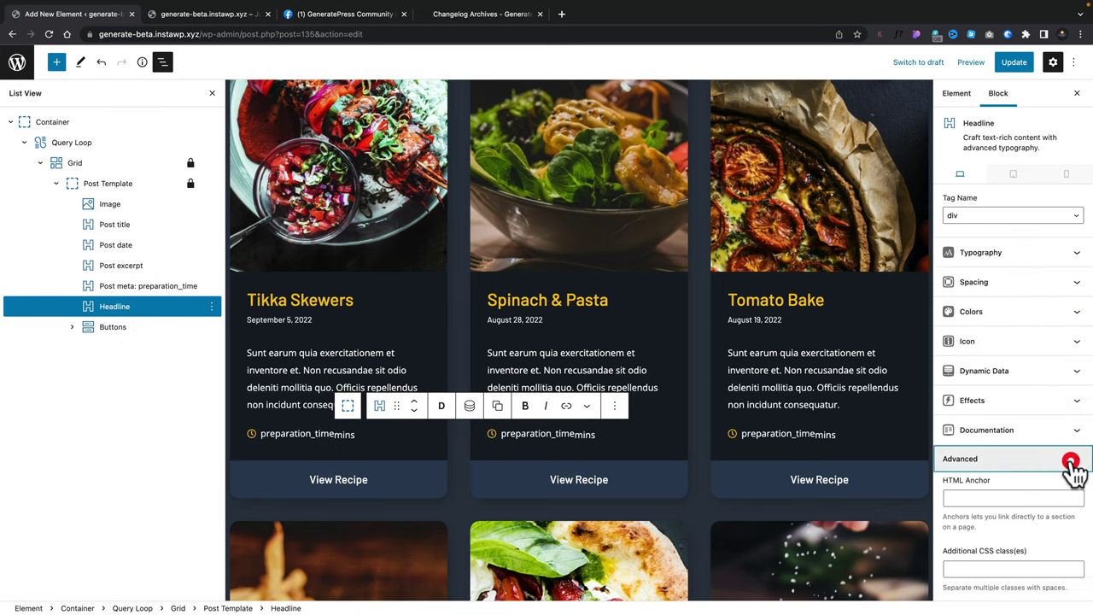
scroll(1030, 517, down, 3)
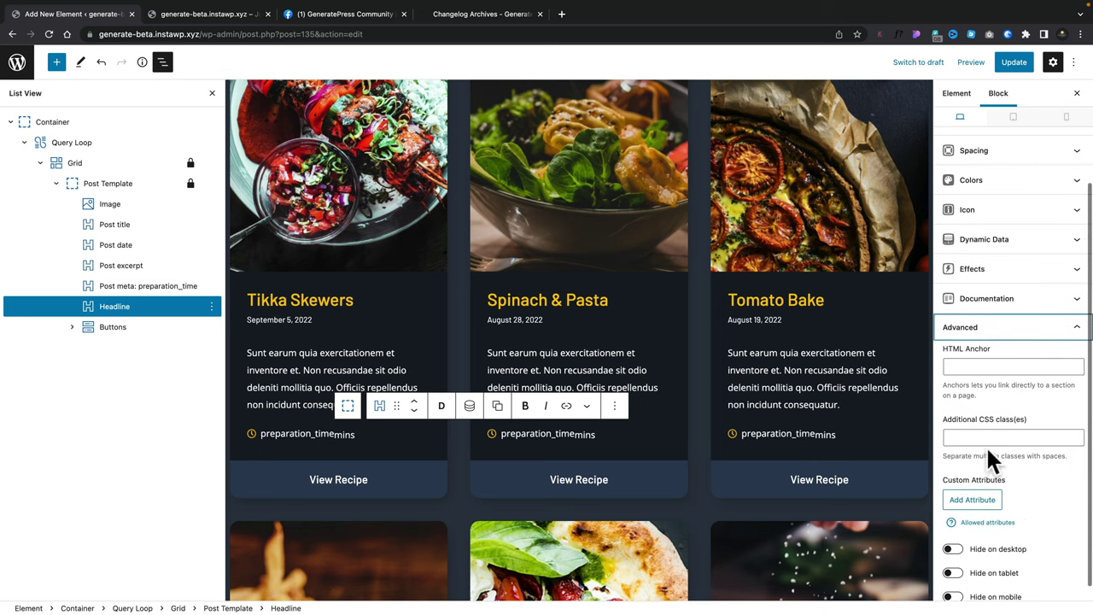
click(982, 436)
text(archive_mins)
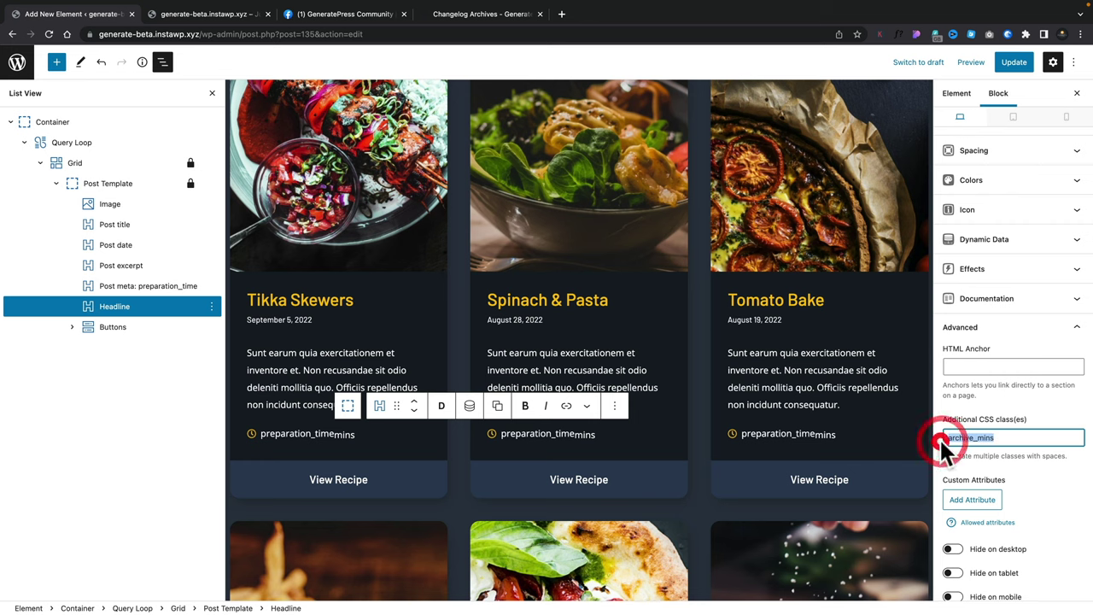
click(1016, 62)
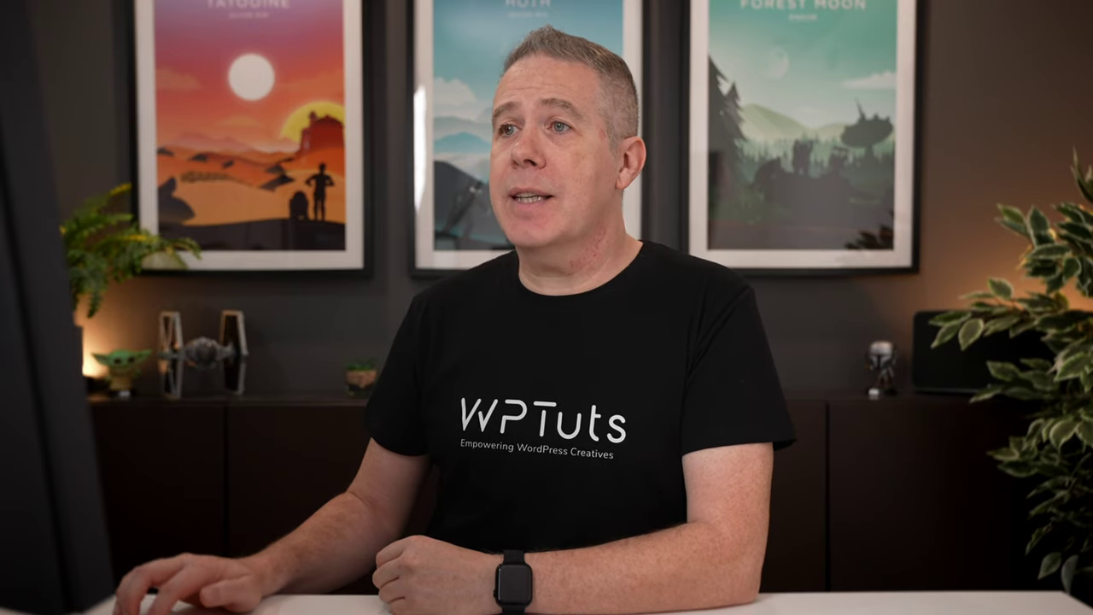
- In the Customizer's Additional CSS, add a rule for .archive_mins with vertical-align:top
click(37, 128)
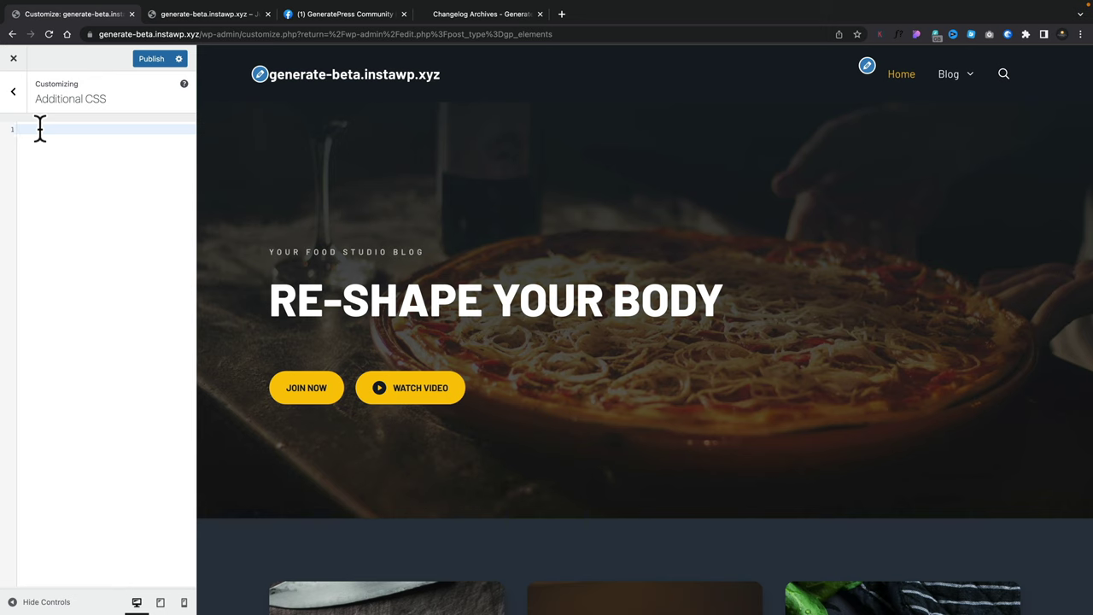
key(ctrl+v)
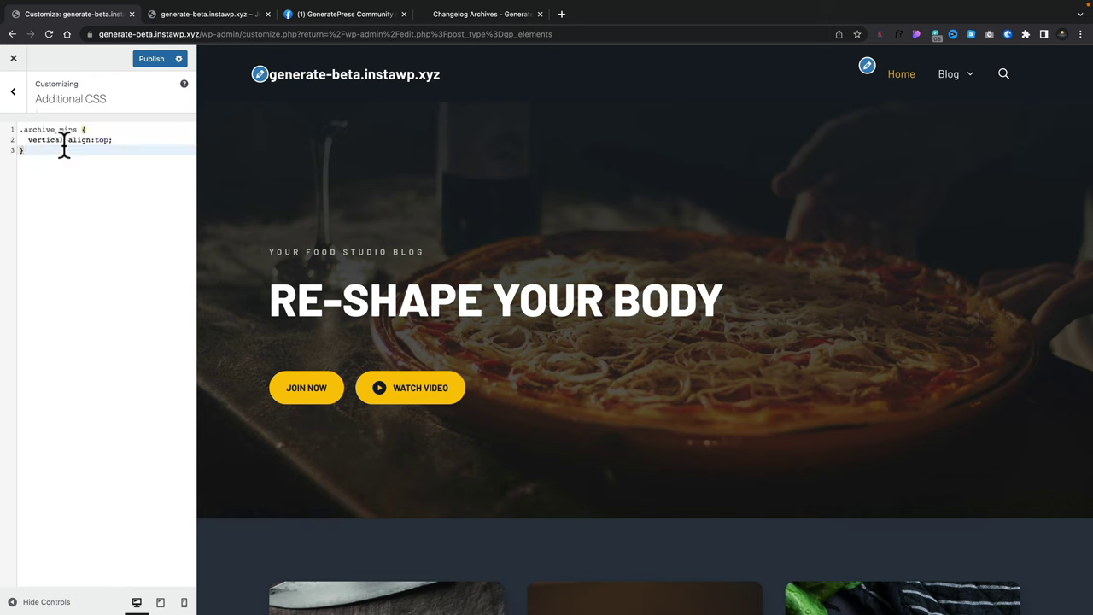